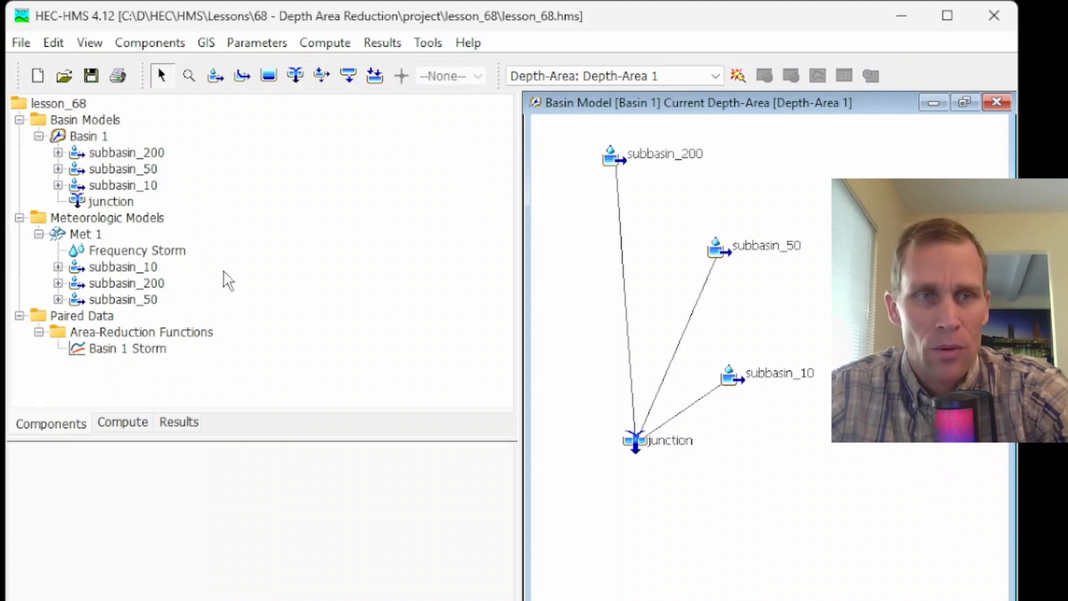
- Review the Basin 1 subbasins and junction, and the Met 1 meteorologic model with its frequency storm
left_click(89, 137)
left_click(106, 168)
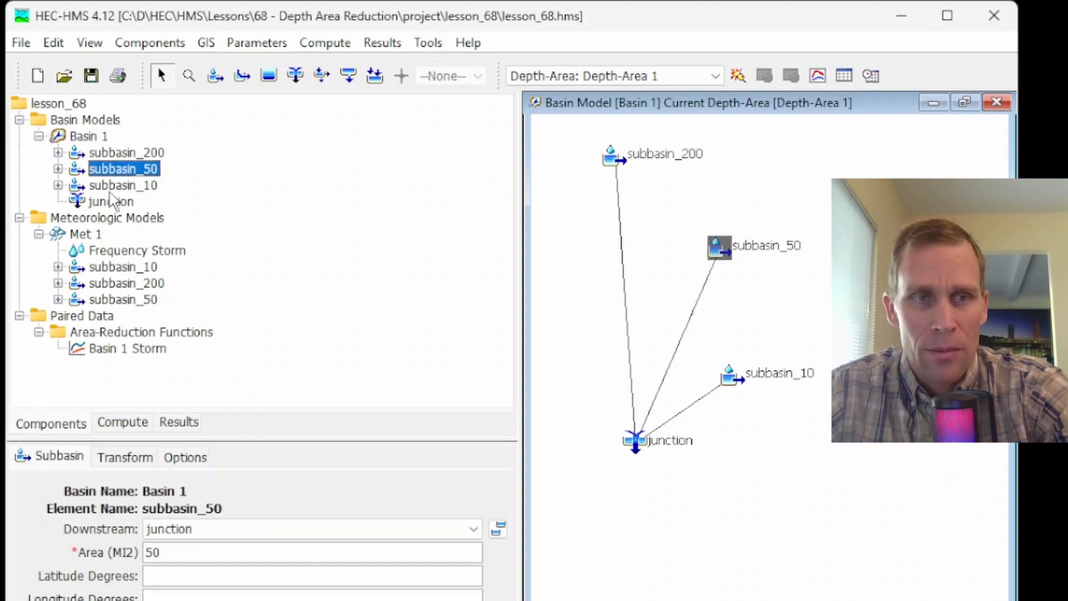
left_click(112, 185)
left_click(111, 202)
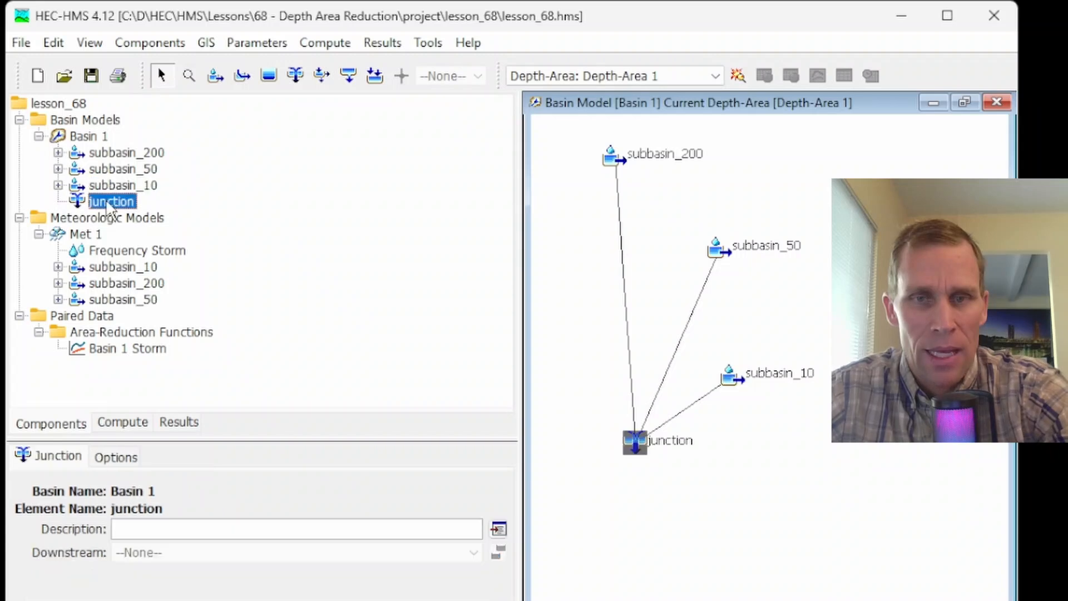
left_click(93, 236)
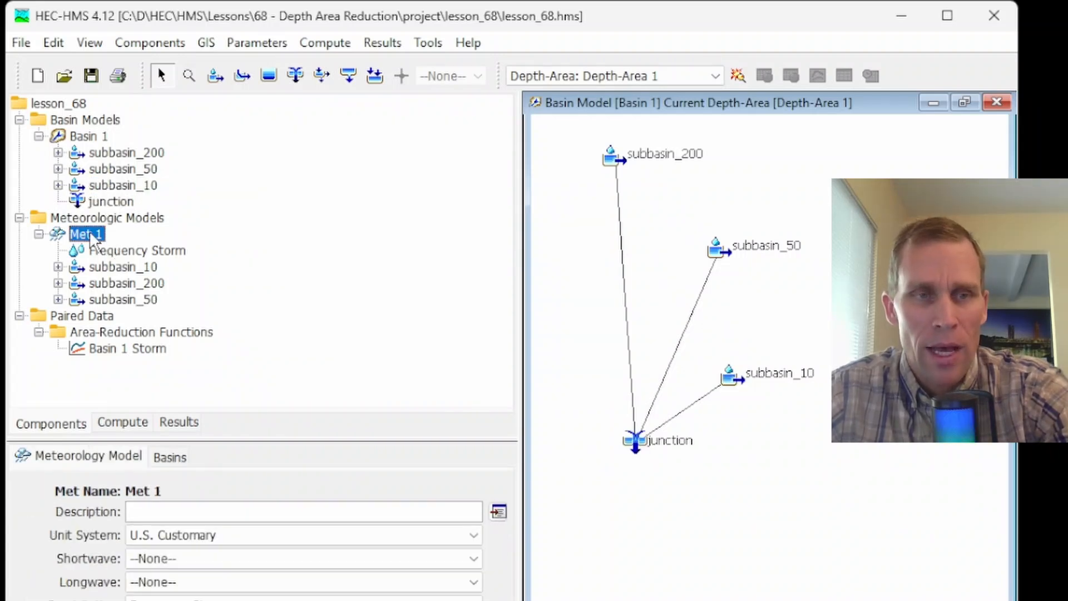
left_click(84, 236)
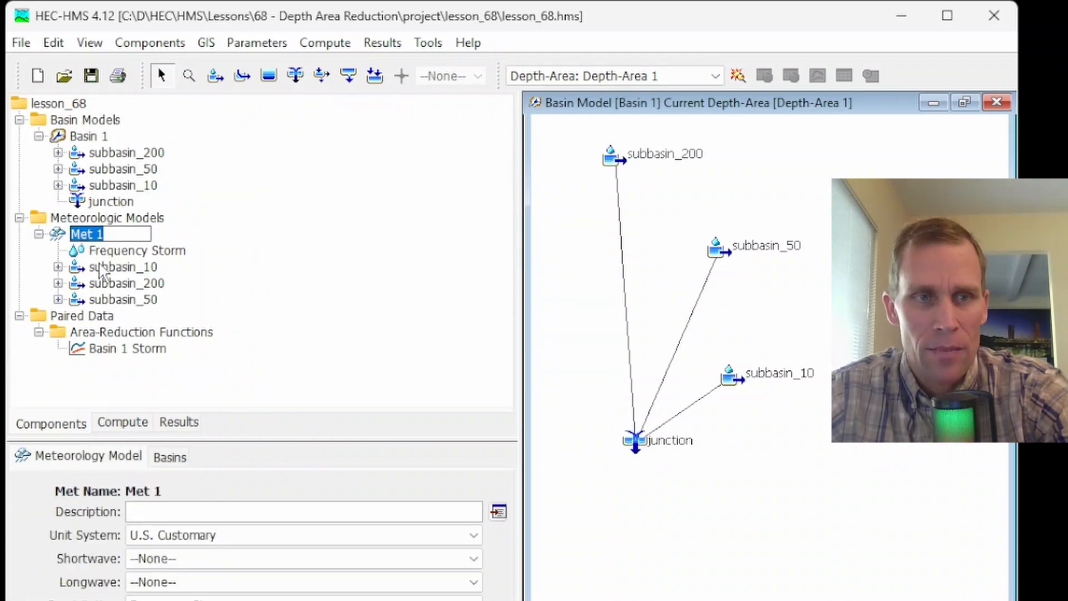
left_click(118, 253)
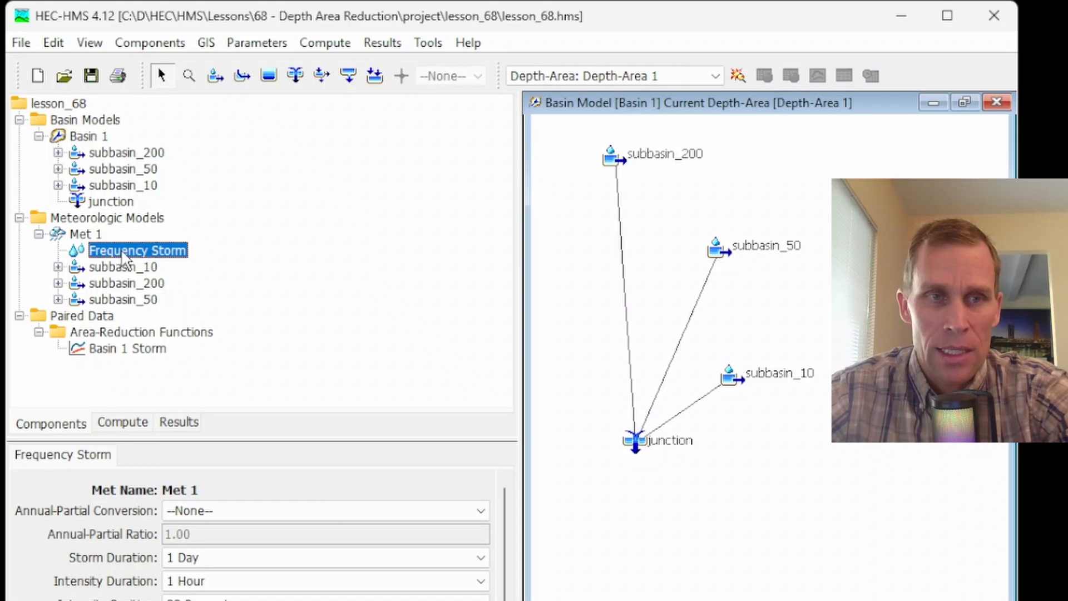
left_click(94, 236)
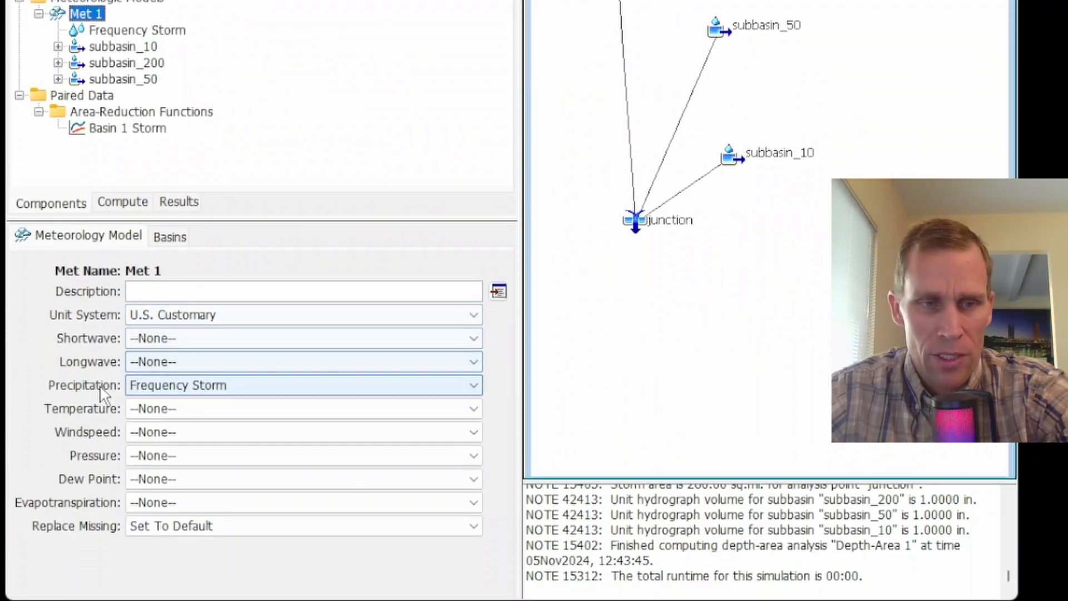
- Switch the Met 1 precipitation method to Hypothetical Storm and back to Frequency Storm
left_click(245, 461)
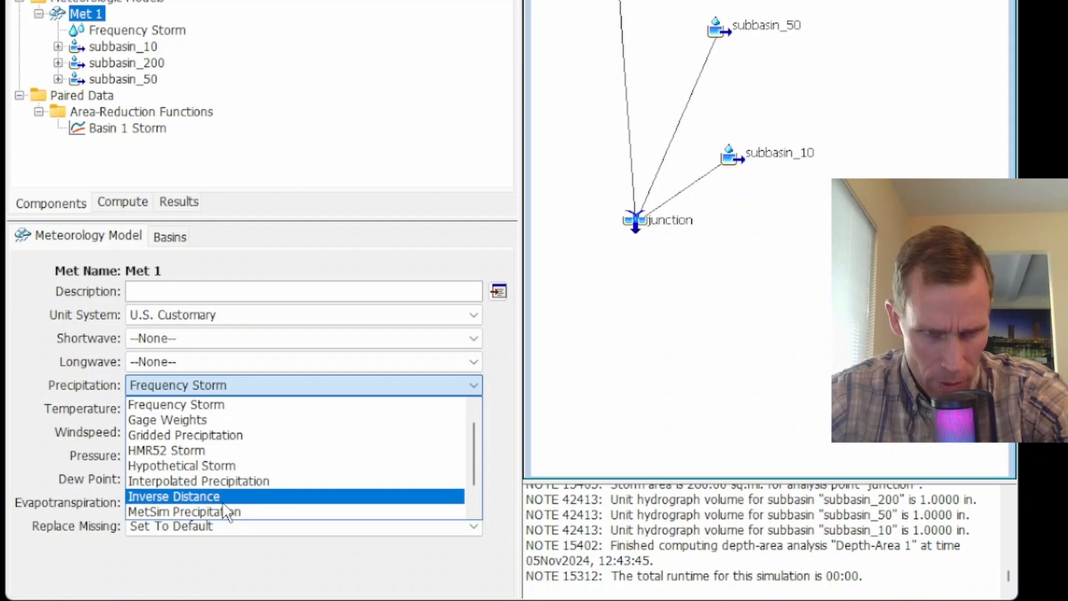
left_click(213, 467)
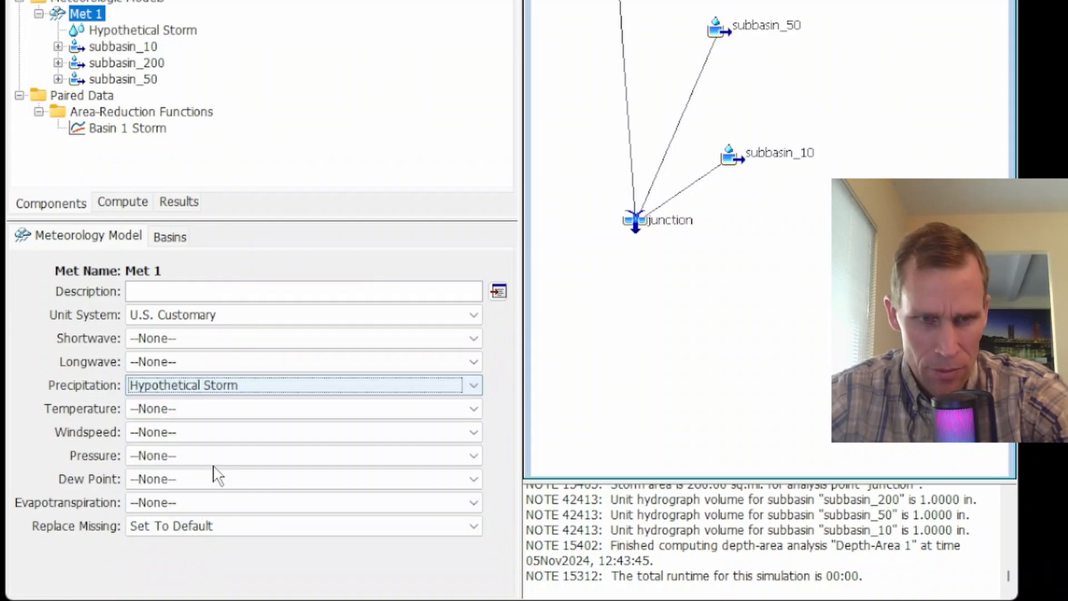
left_click(216, 385)
left_click(215, 405)
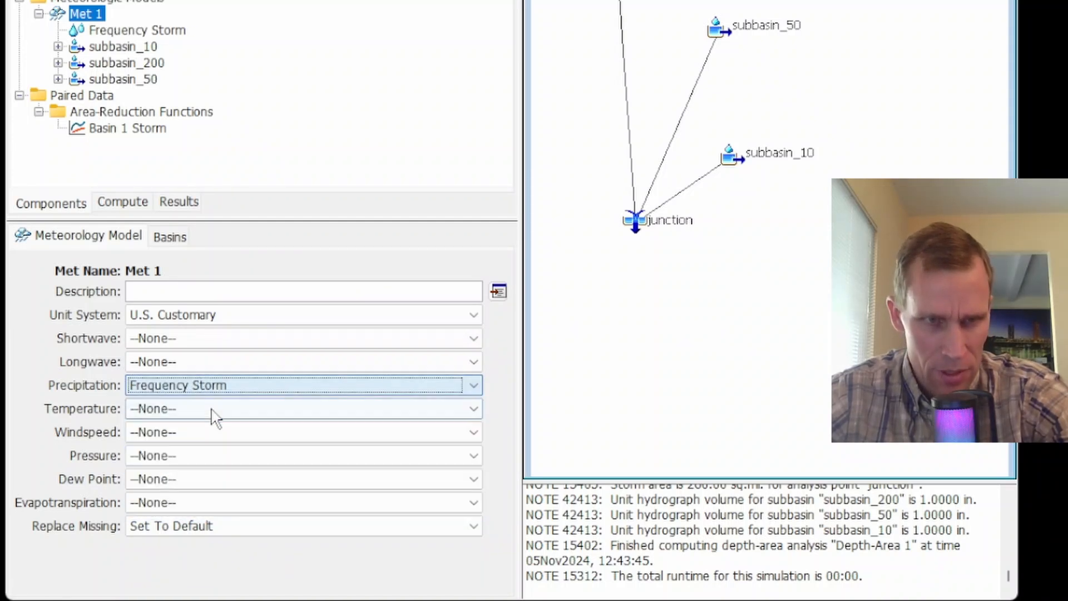
- Set the storm area of the Met 1 frequency storm to 10 square miles
left_click(129, 31)
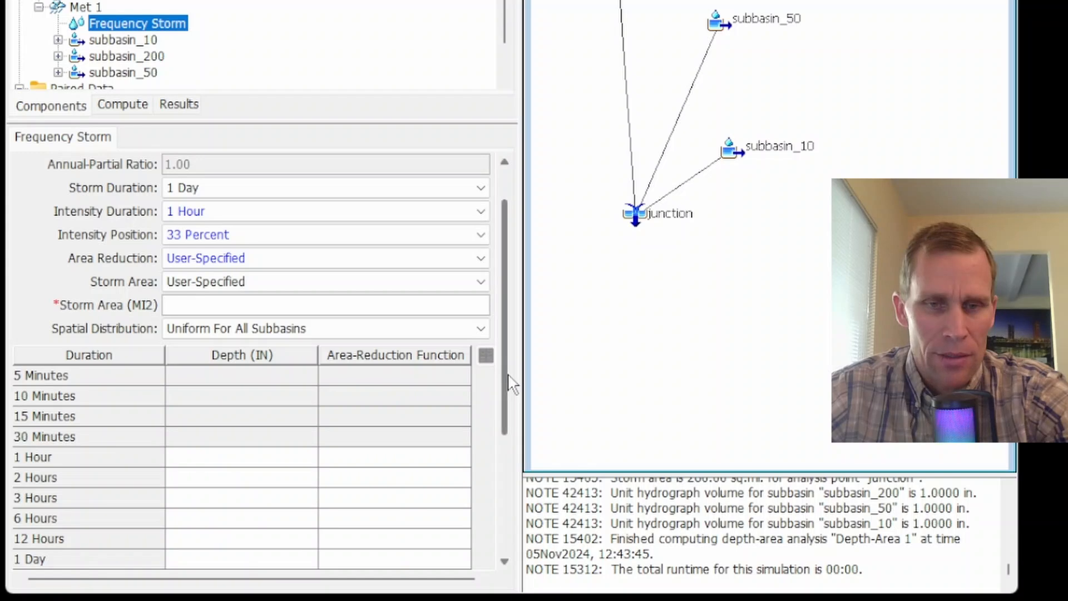
left_click_drag(505, 375, 516, 421)
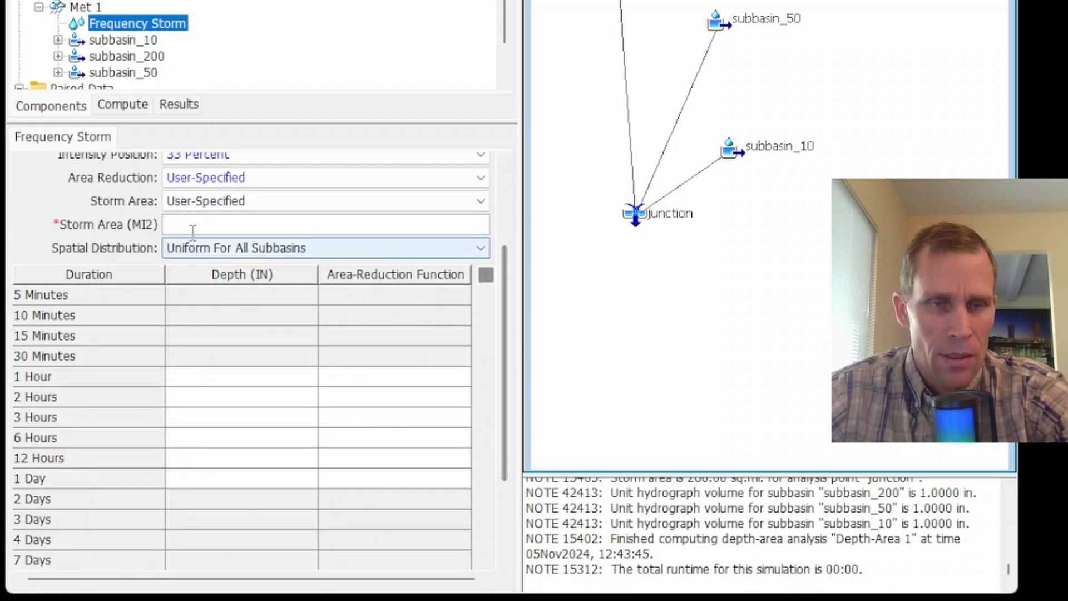
left_click(212, 225)
type("10")
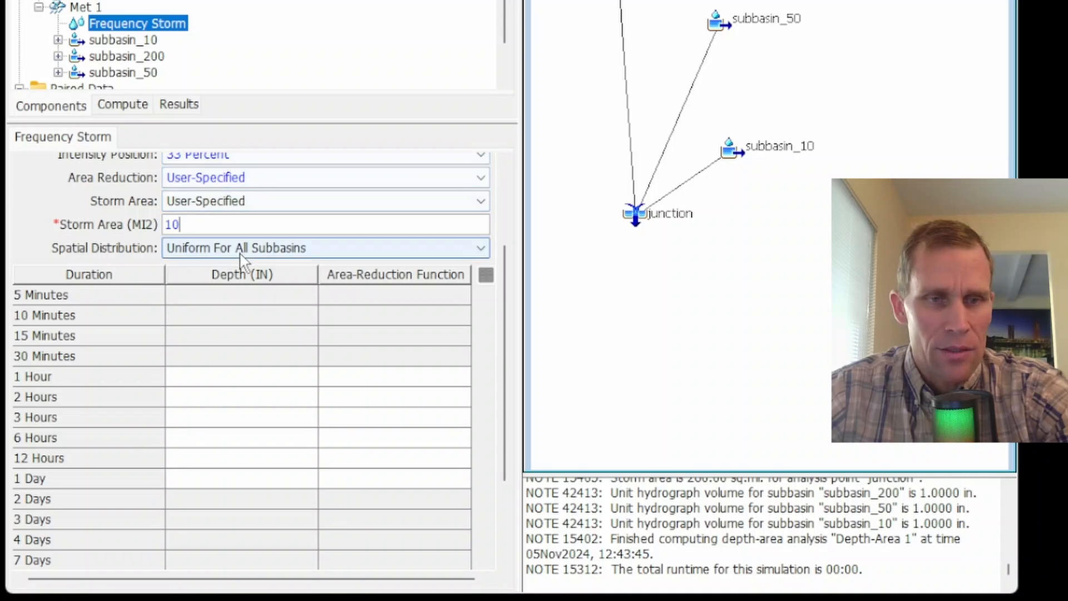
key("Return")
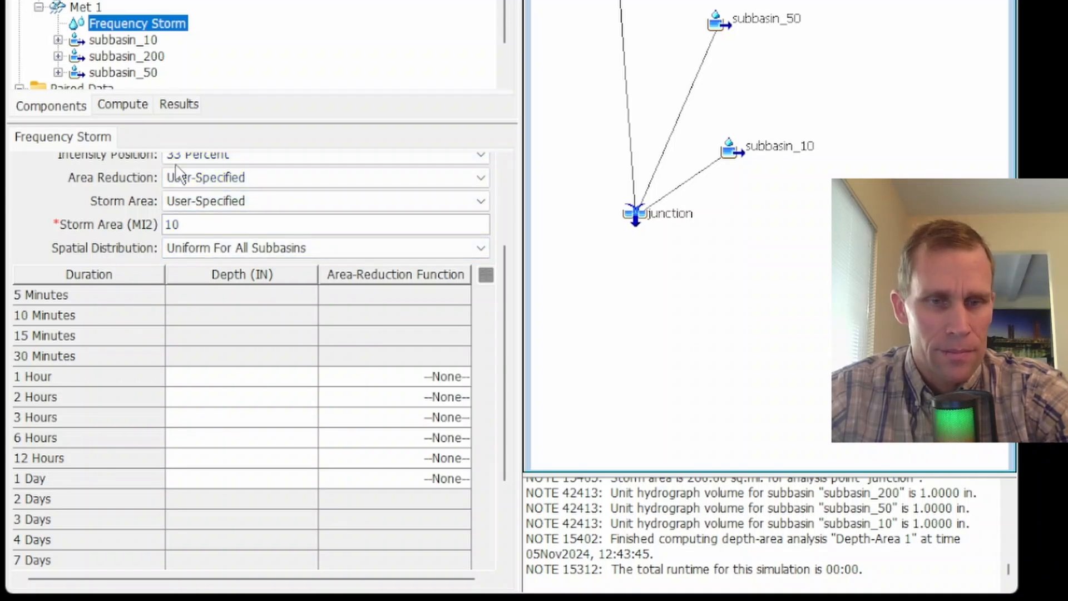
- Paste depths of 1, 1.6, 2.4, 3.2, 4.5 and 5.5 inches for the 1-hour through 1-day storm durations
left_click(234, 378)
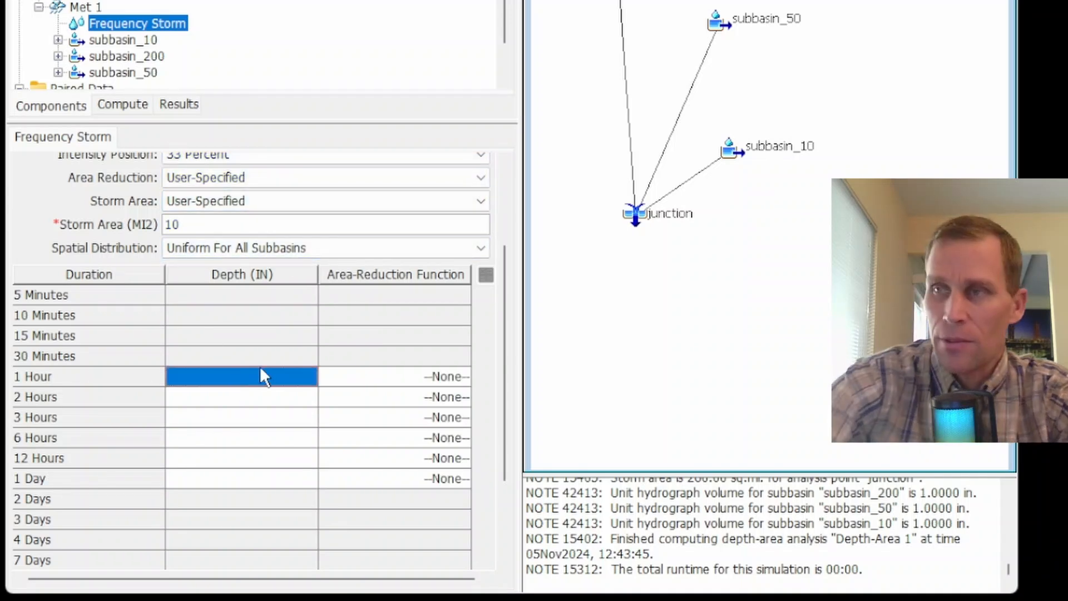
type("1 1.6 2.4 3.2 4.5 5.5")
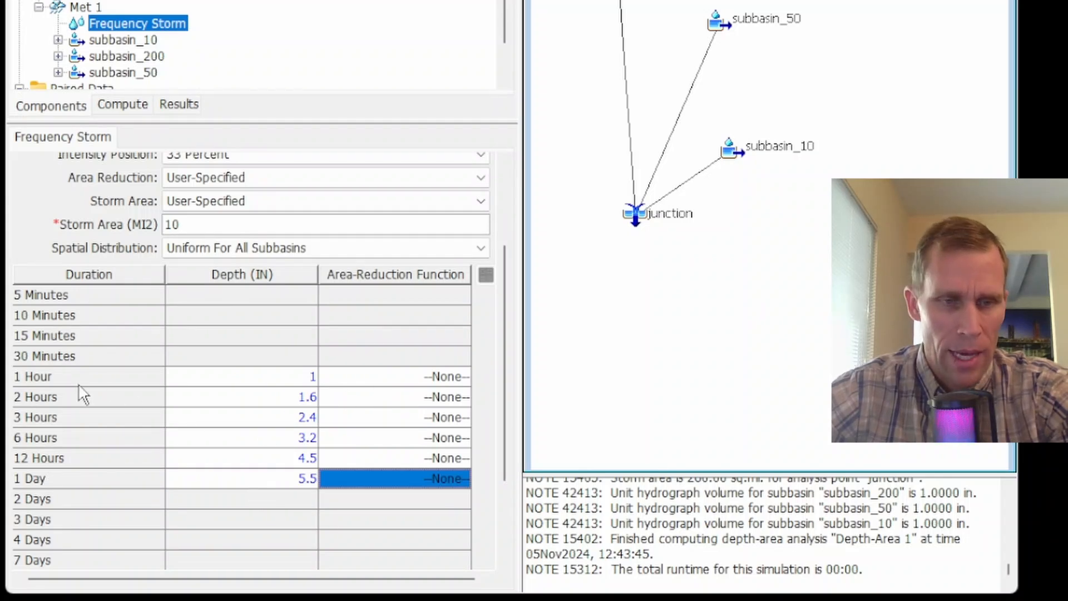
scroll(118, 215, "up", 2)
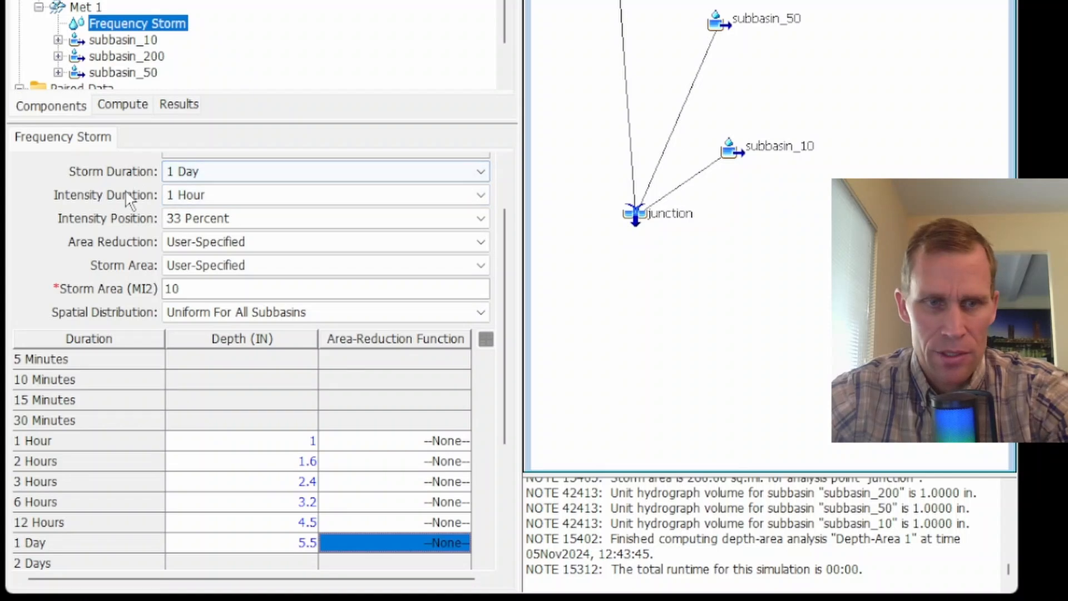
scroll(399, 500, "down", 3)
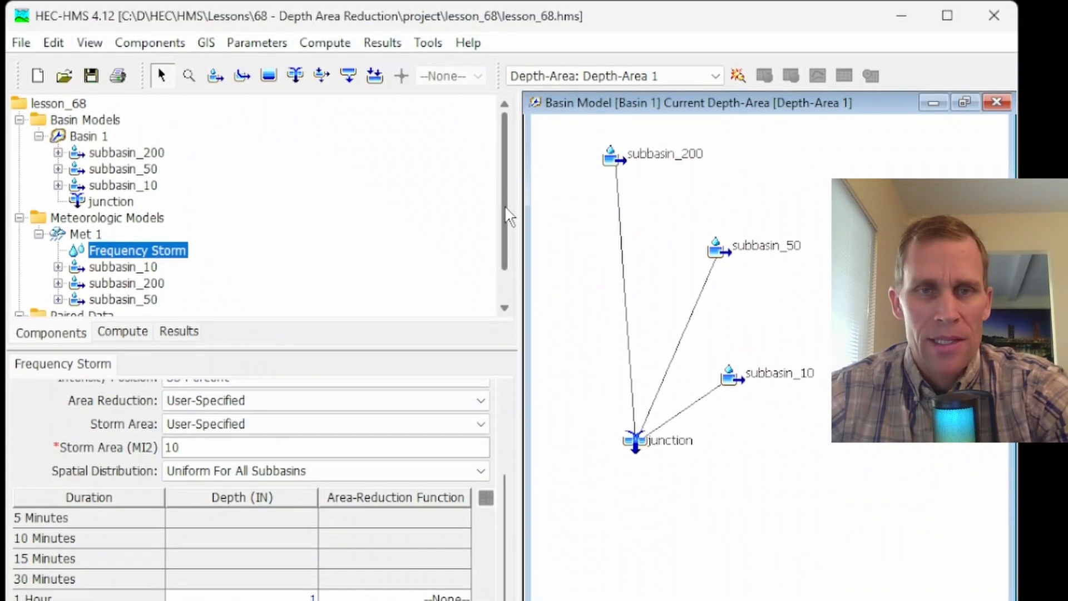
- Examine the table and graph of the Basin 1 Storm area-reduction function
left_click_drag(505, 206, 509, 255)
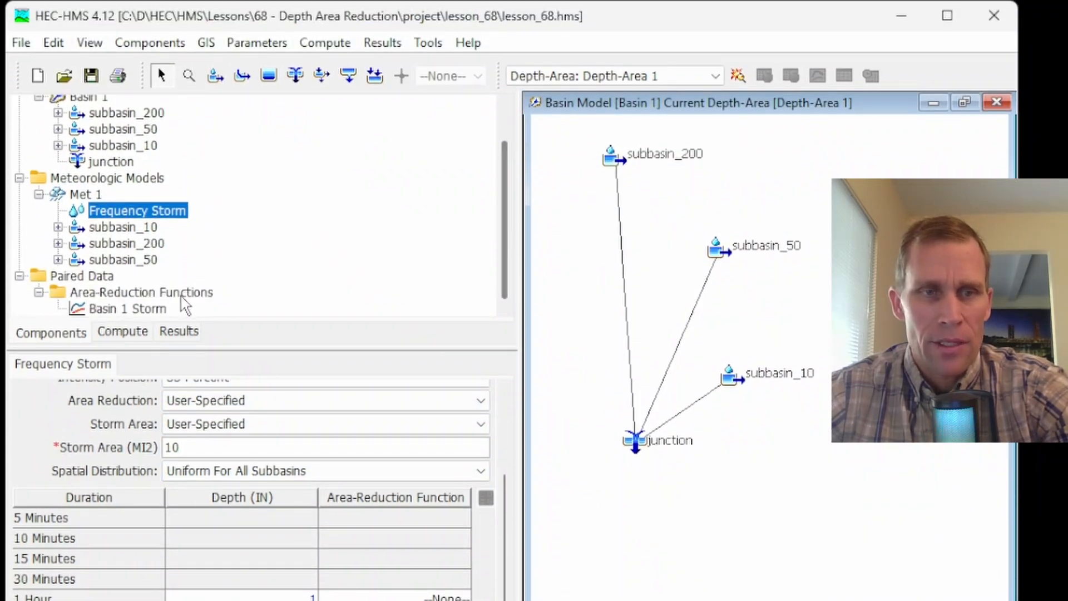
left_click(95, 298)
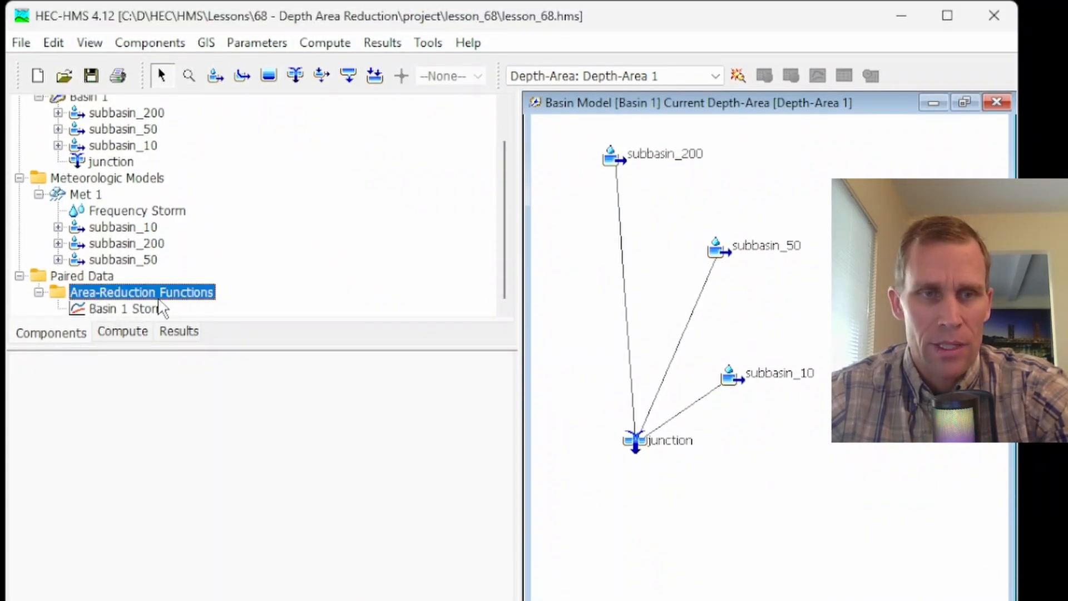
left_click(143, 311)
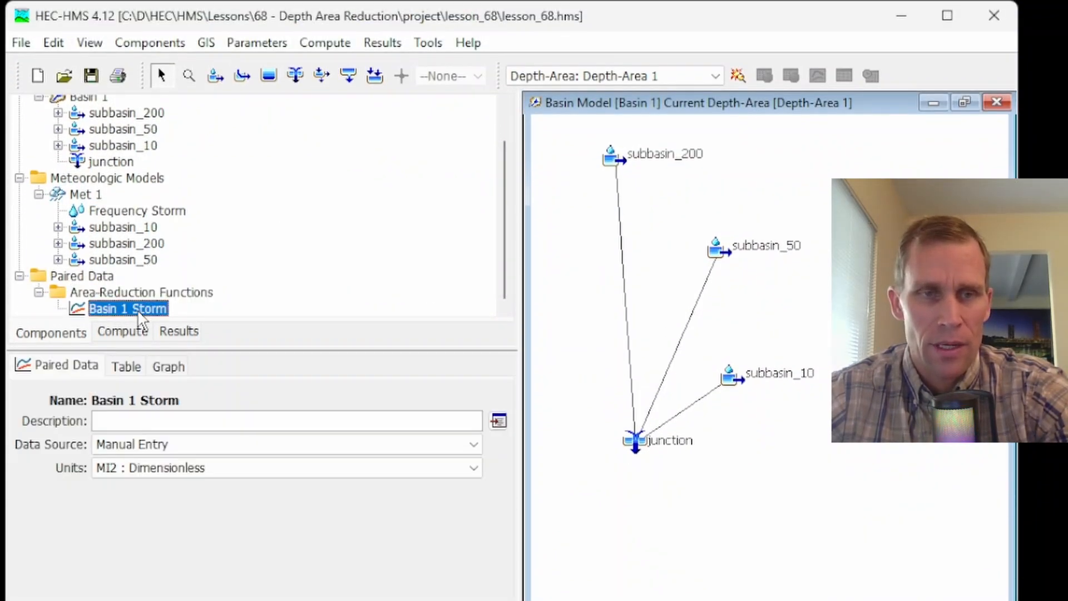
left_click(128, 367)
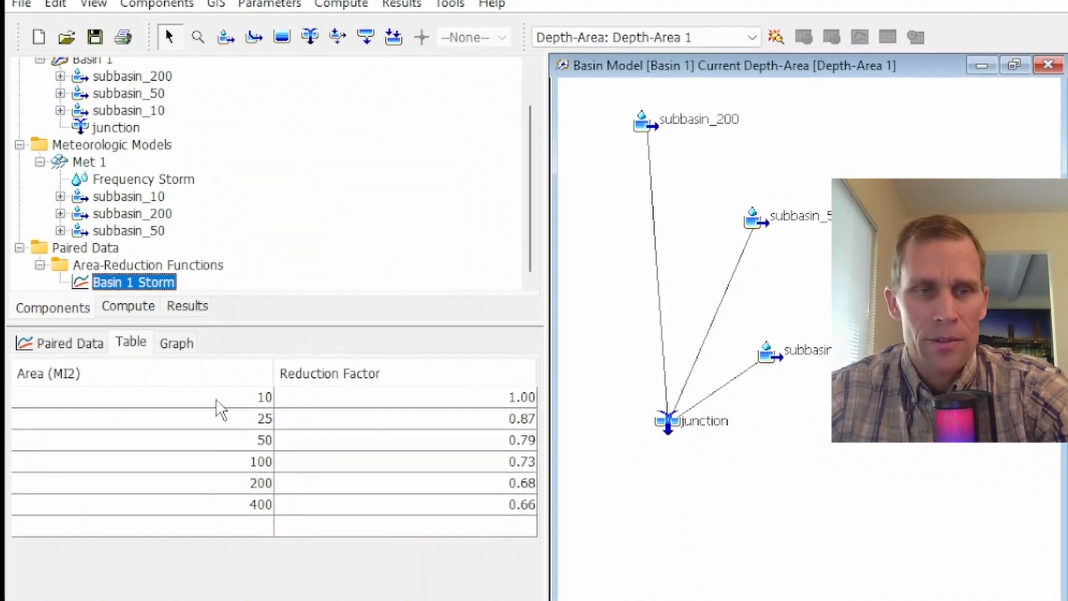
left_click(215, 398)
left_click(207, 504)
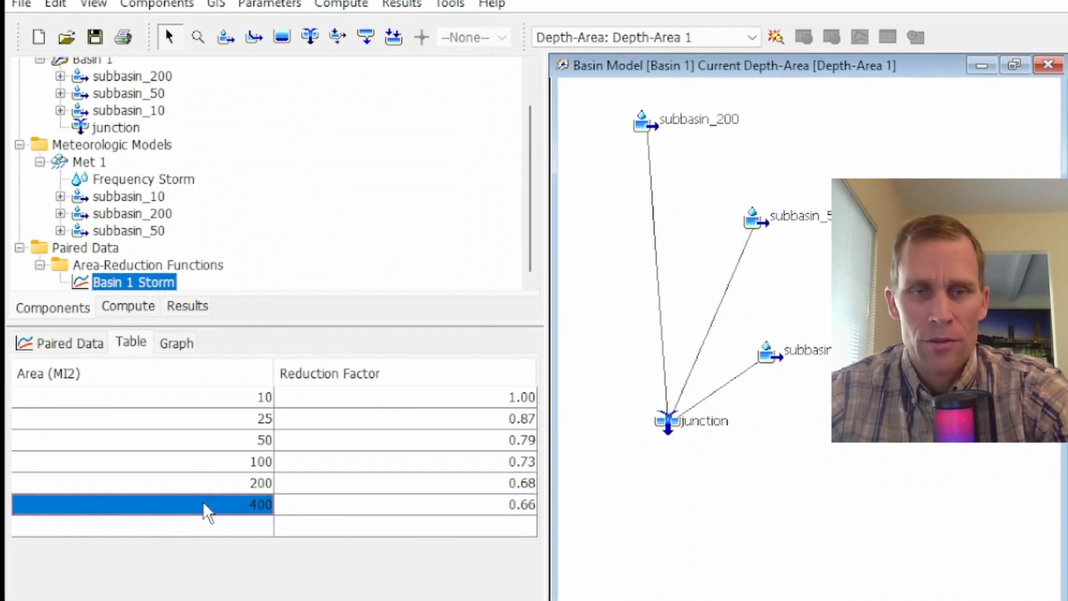
left_click(434, 404)
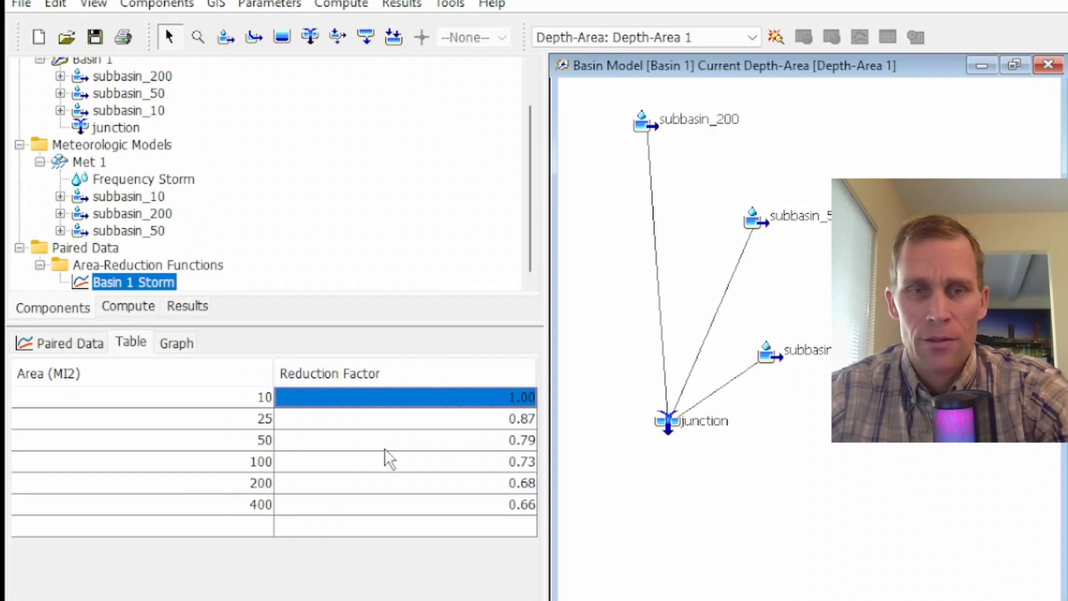
left_click(490, 509)
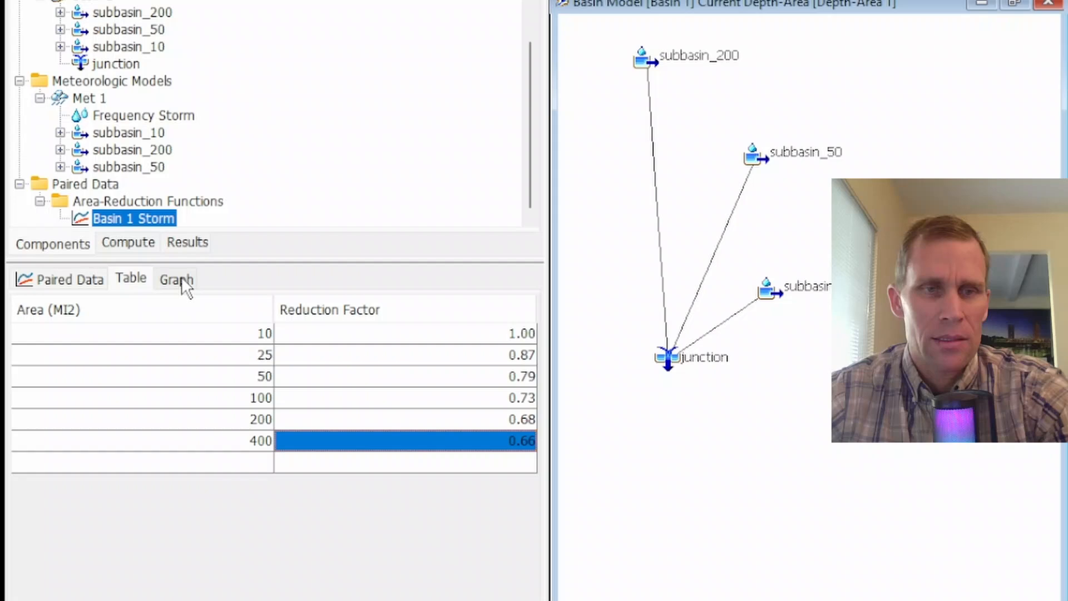
left_click(181, 279)
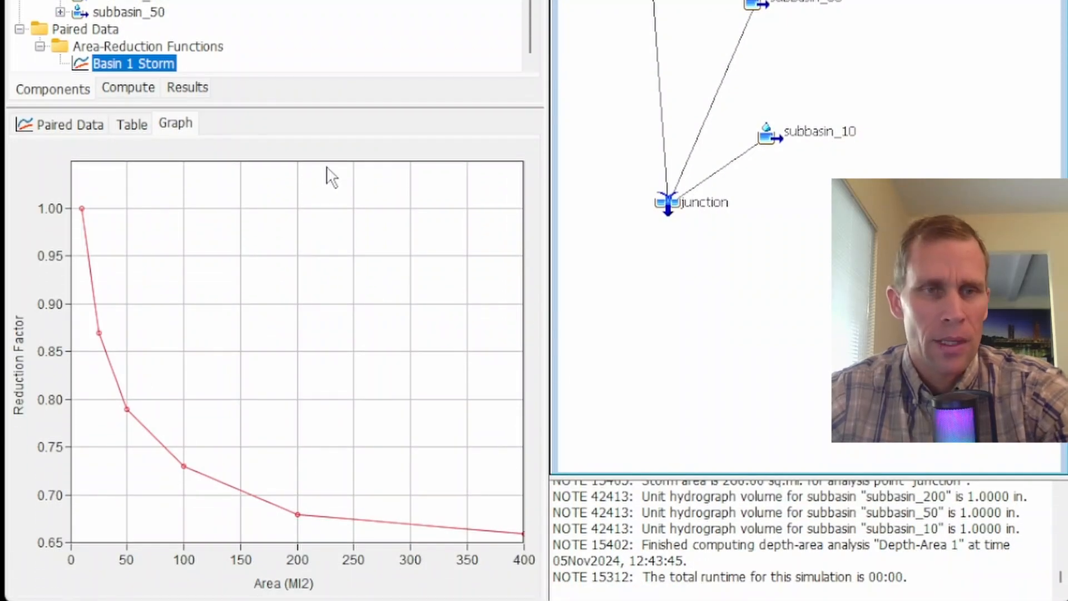
- Assign the Basin 1 Storm area-reduction function to the 1-hour through 1-day durations of the frequency storm
left_click(126, 1)
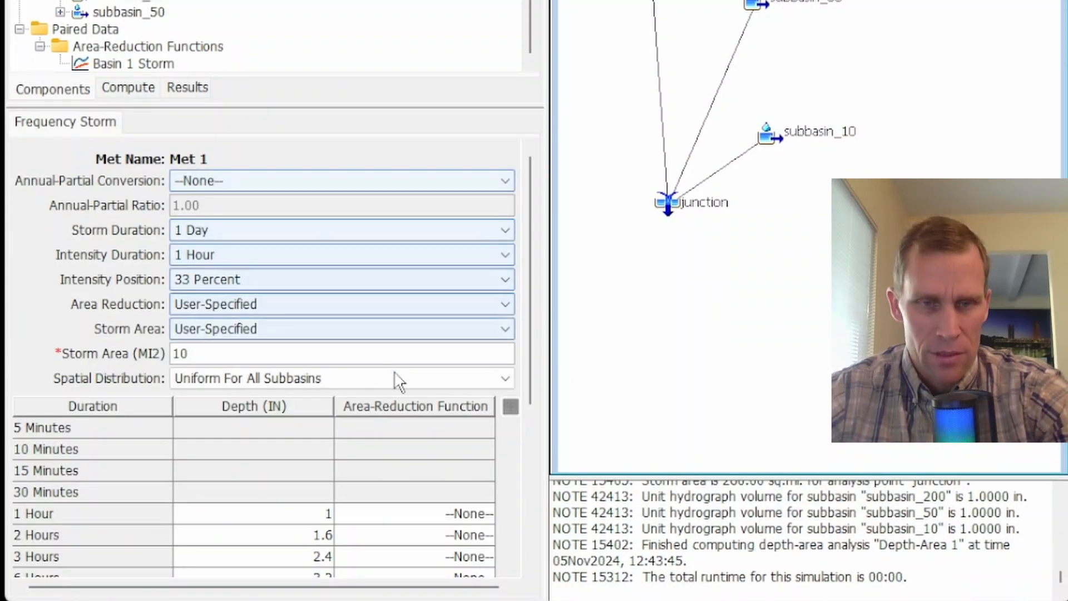
scroll(533, 340, "down", 5)
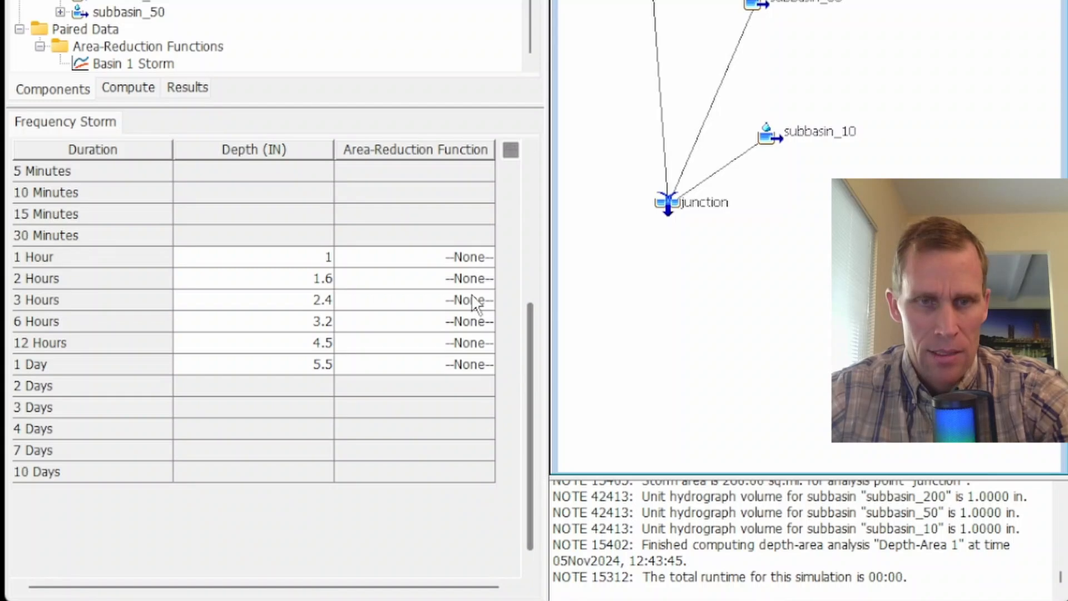
left_click(450, 261)
left_click(437, 291)
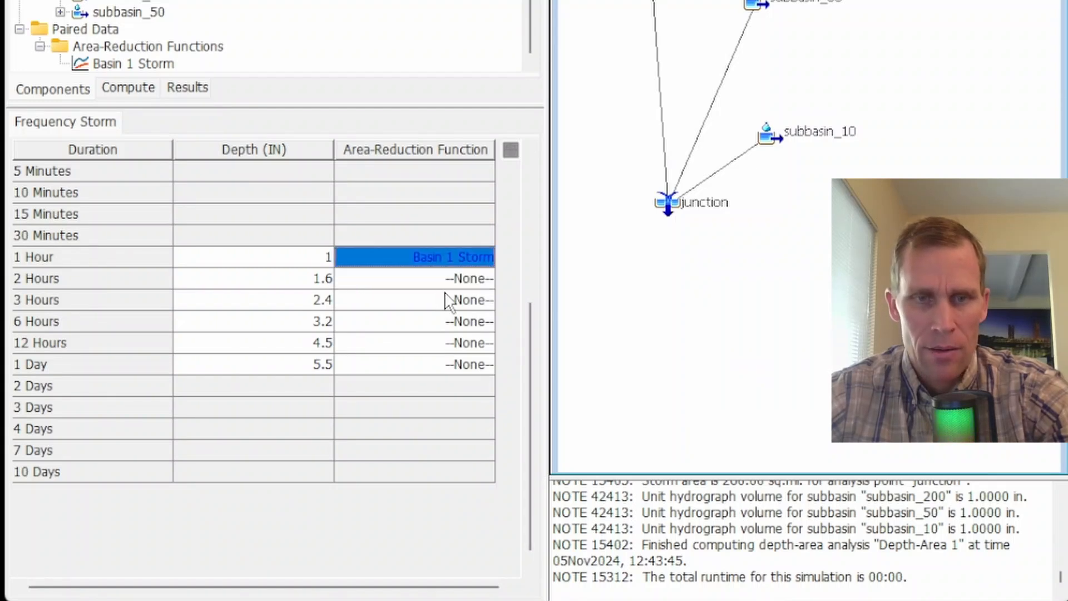
left_click(455, 280)
left_click(454, 274)
left_click(439, 313)
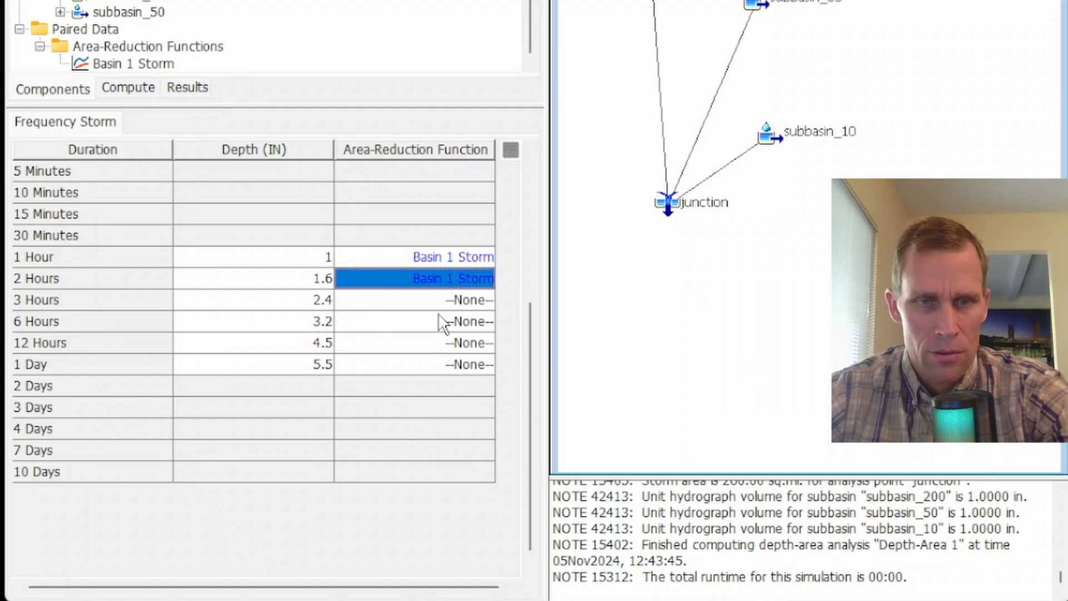
left_click(441, 305)
left_click(439, 335)
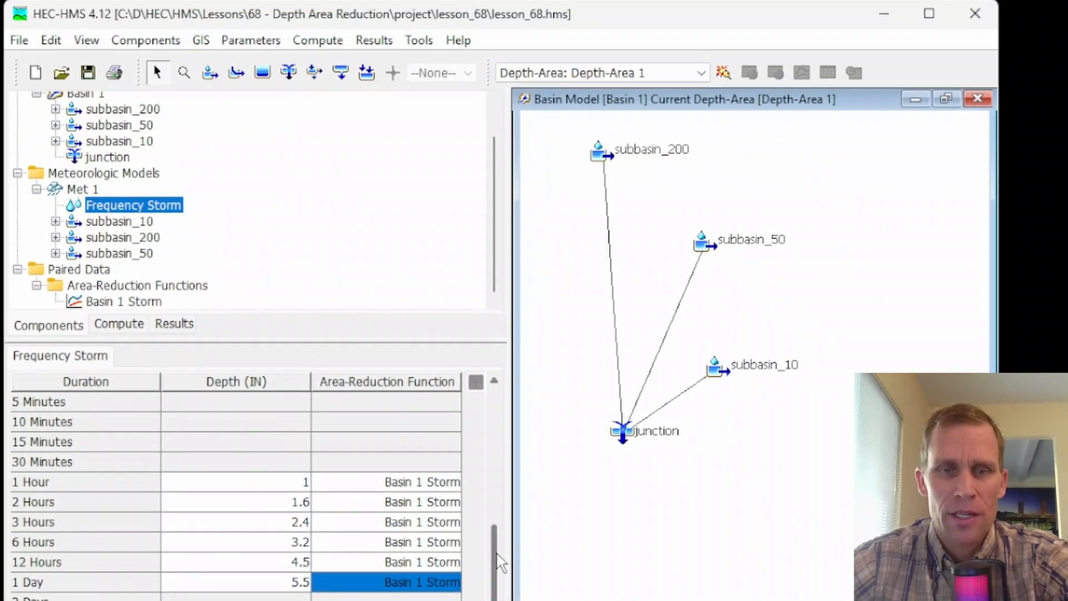
left_click_drag(495, 562, 492, 362)
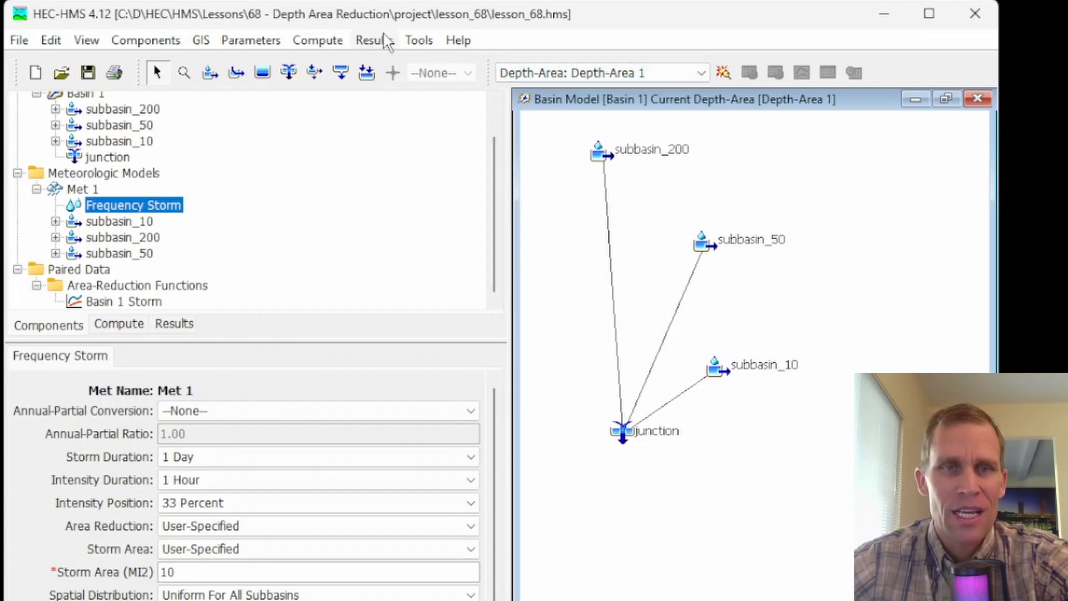
- Create a depth-area analysis named Depth-Area 2 using basin model Basin 1 and meteorologic model Met 1, then close the analysis manager
left_click(319, 41)
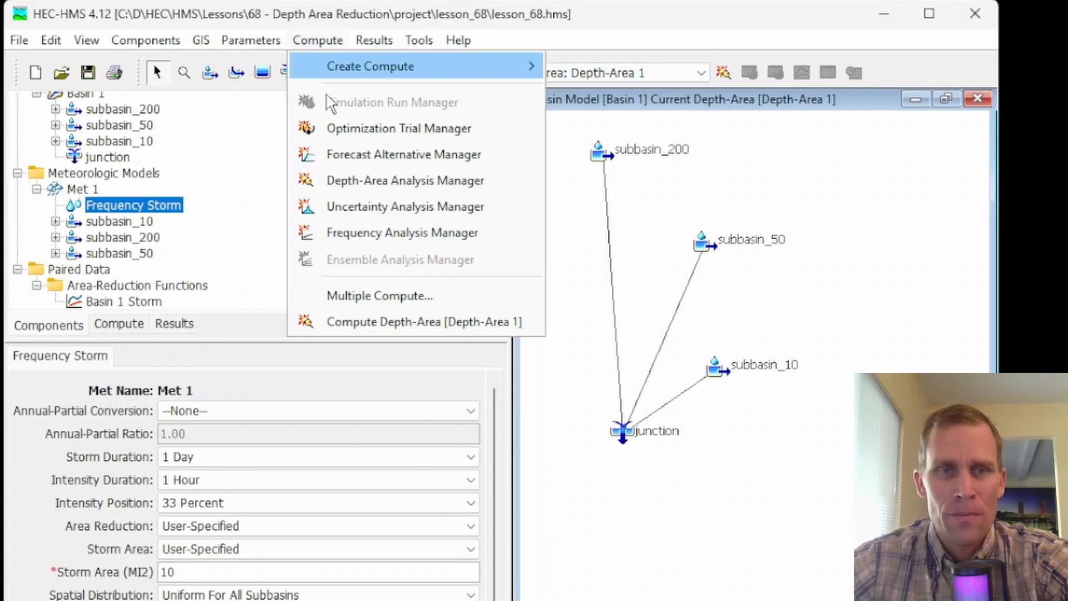
left_click(359, 179)
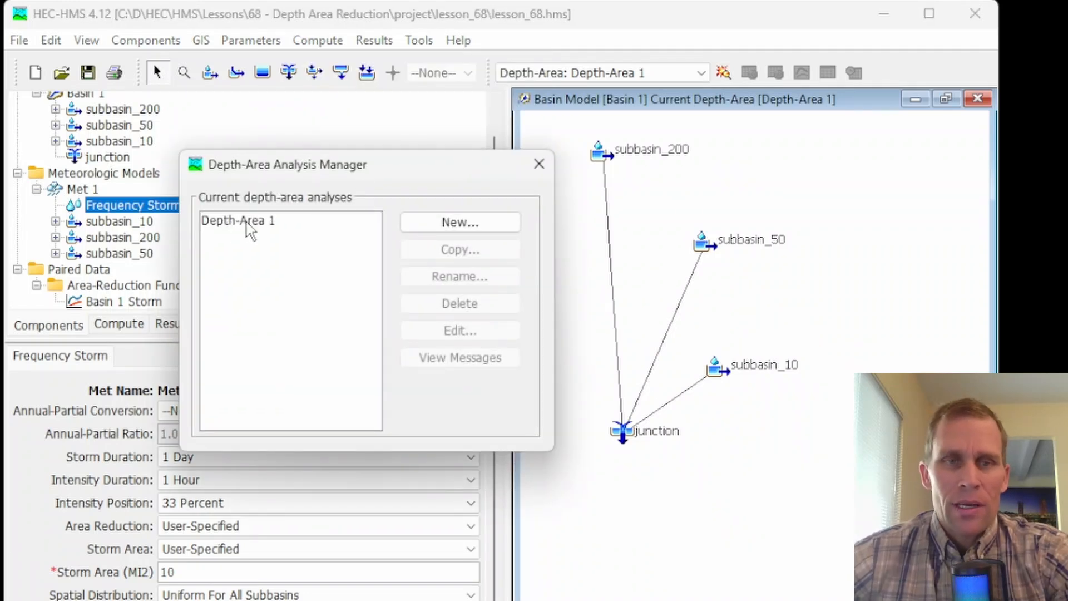
left_click(441, 224)
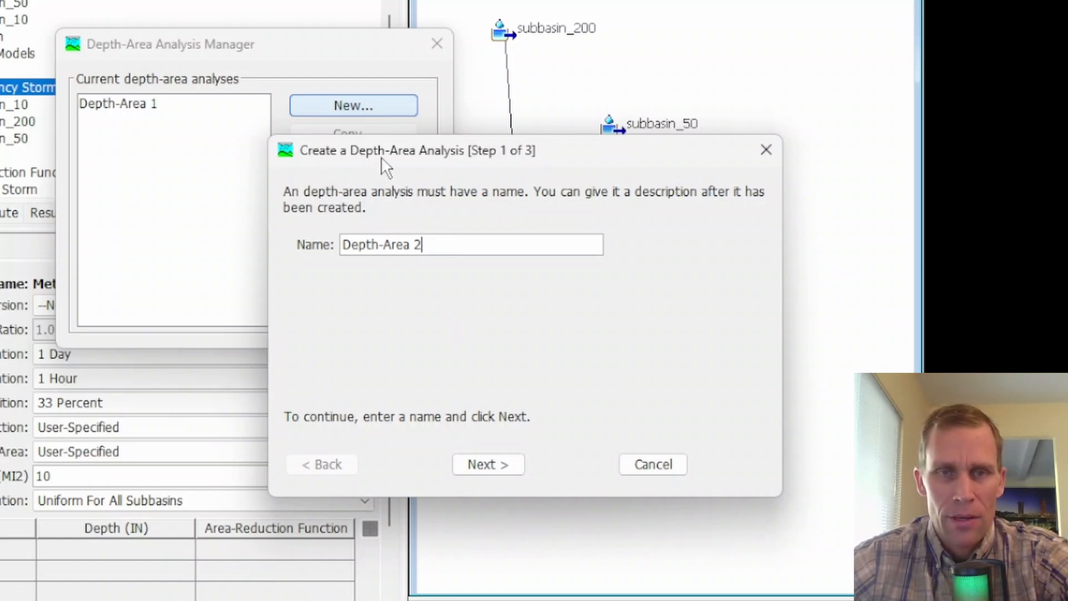
left_click_drag(382, 155, 357, 143)
left_click(451, 450)
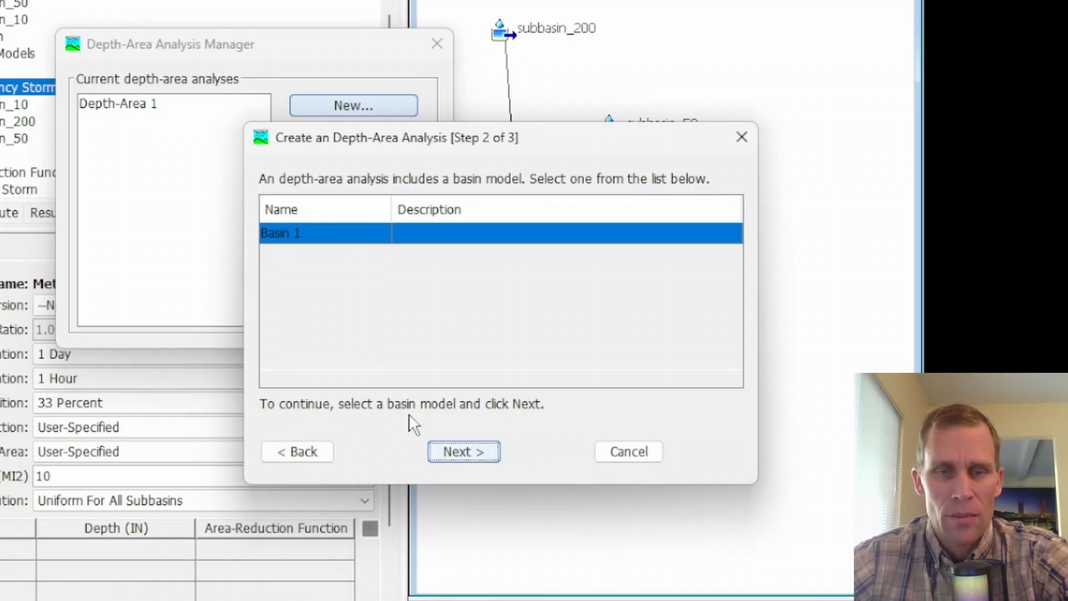
left_click(448, 451)
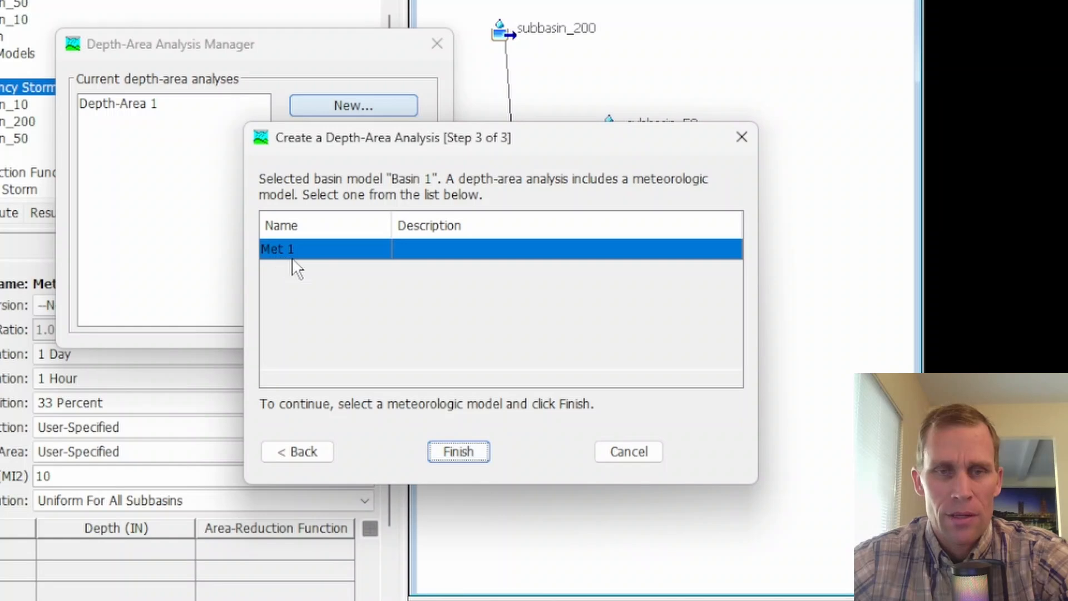
left_click(459, 449)
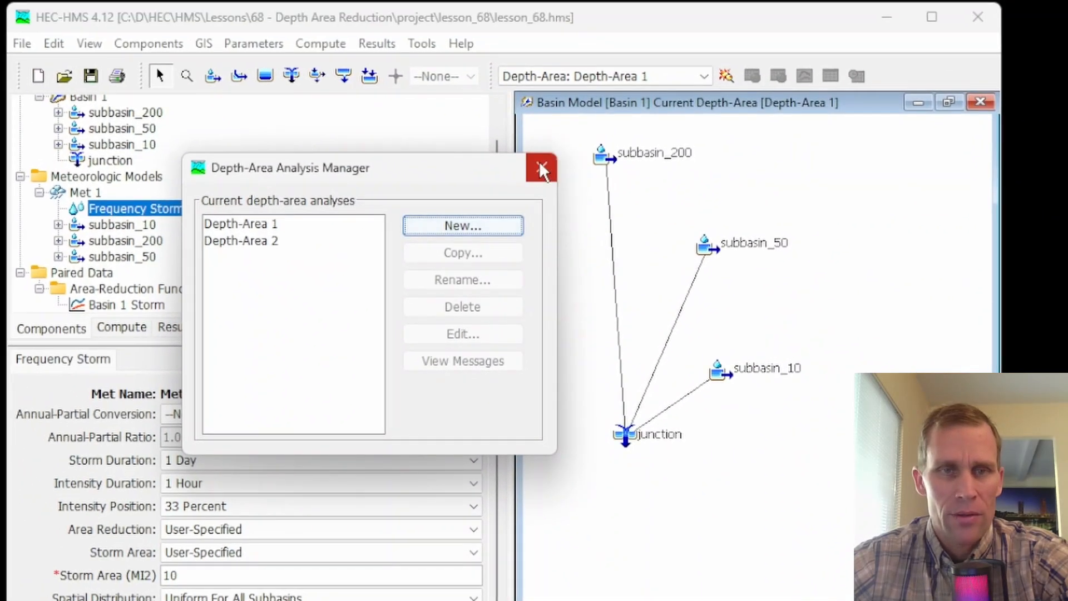
left_click(539, 166)
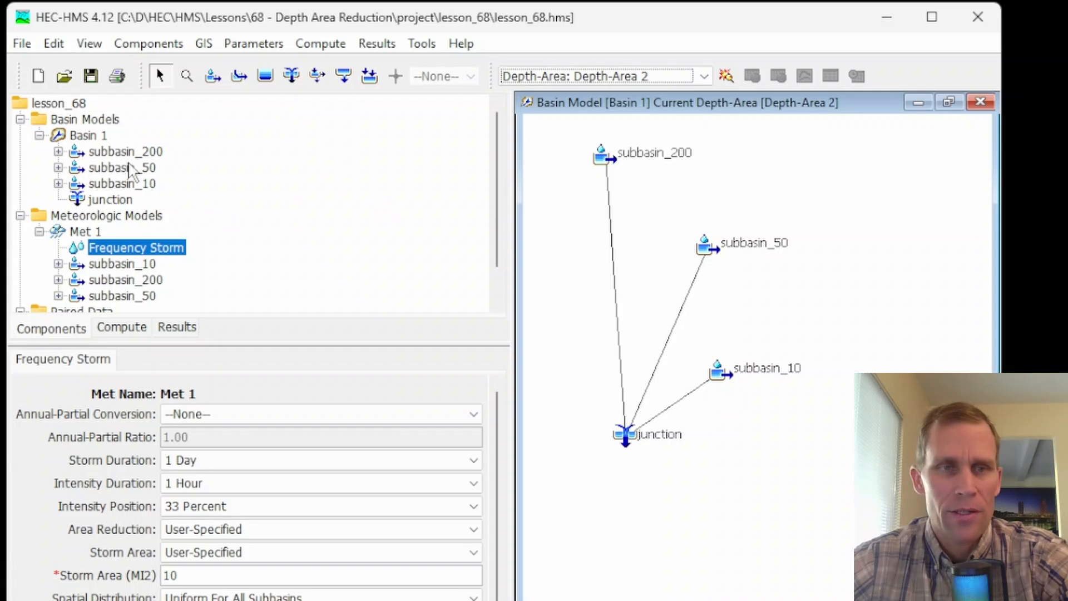
- Check the drainage areas of subbasin_10, subbasin_50 and subbasin_200 in Basin 1
left_click(119, 184)
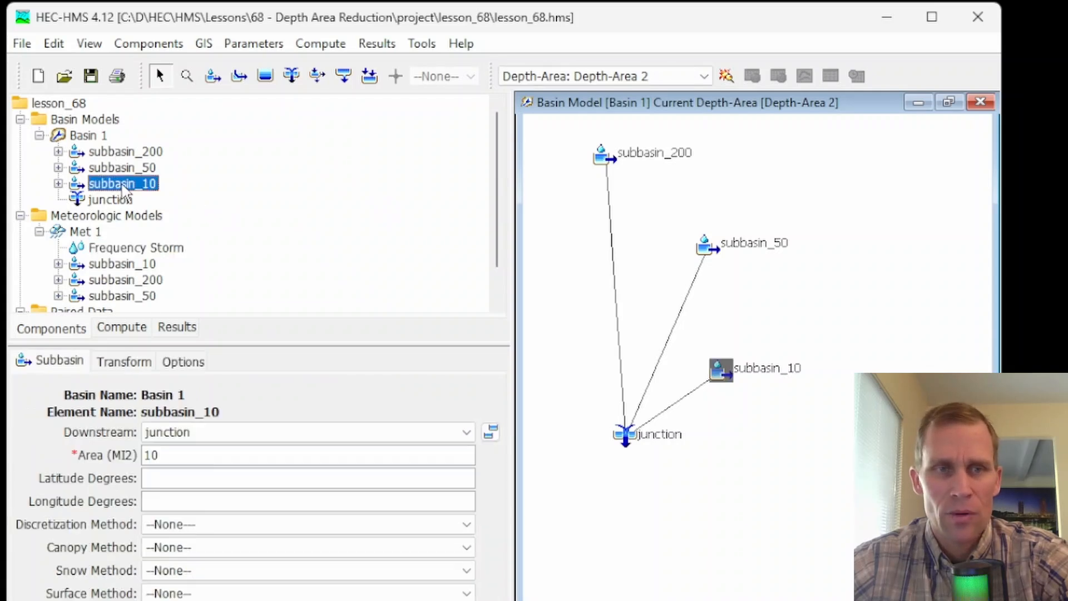
left_click(127, 169)
left_click(124, 153)
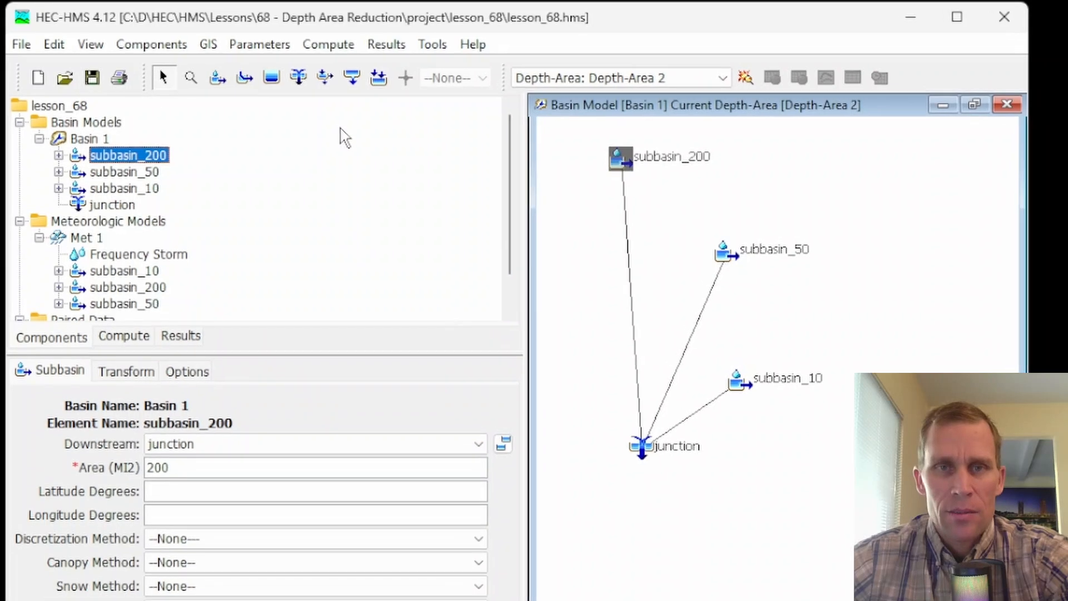
- Hide and restore the Compute toolbar, keeping Depth-Area 2 selected as the current analysis
left_click(571, 78)
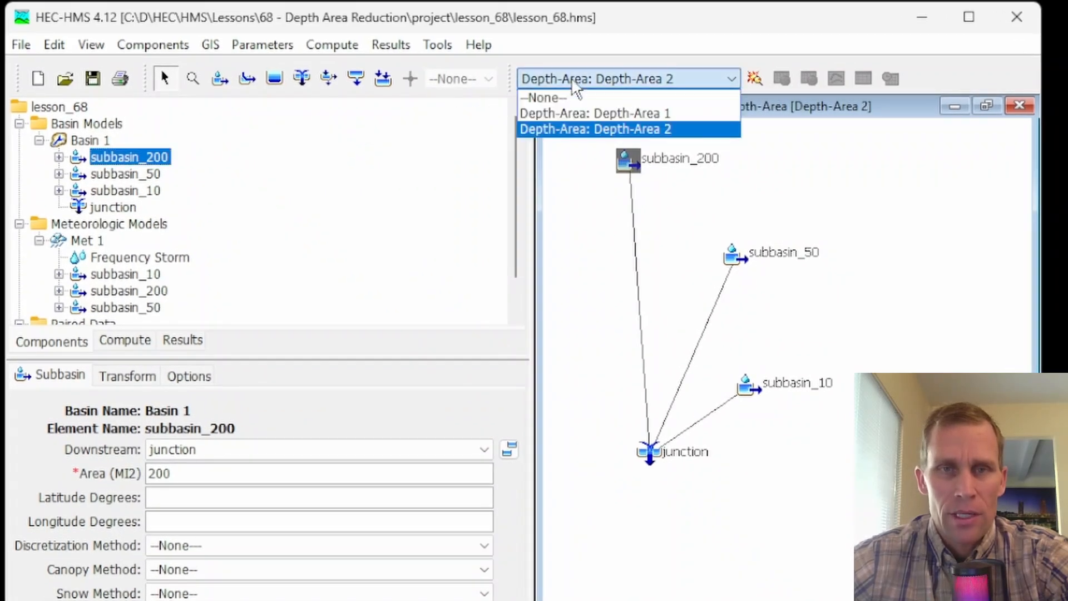
left_click(573, 129)
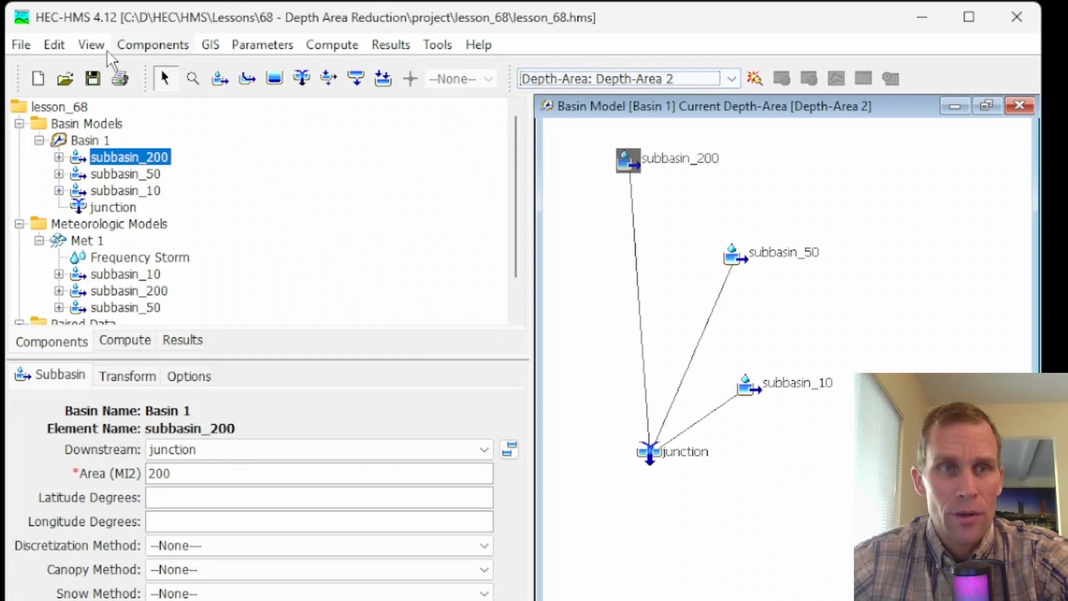
left_click(90, 45)
mouse_move(209, 392)
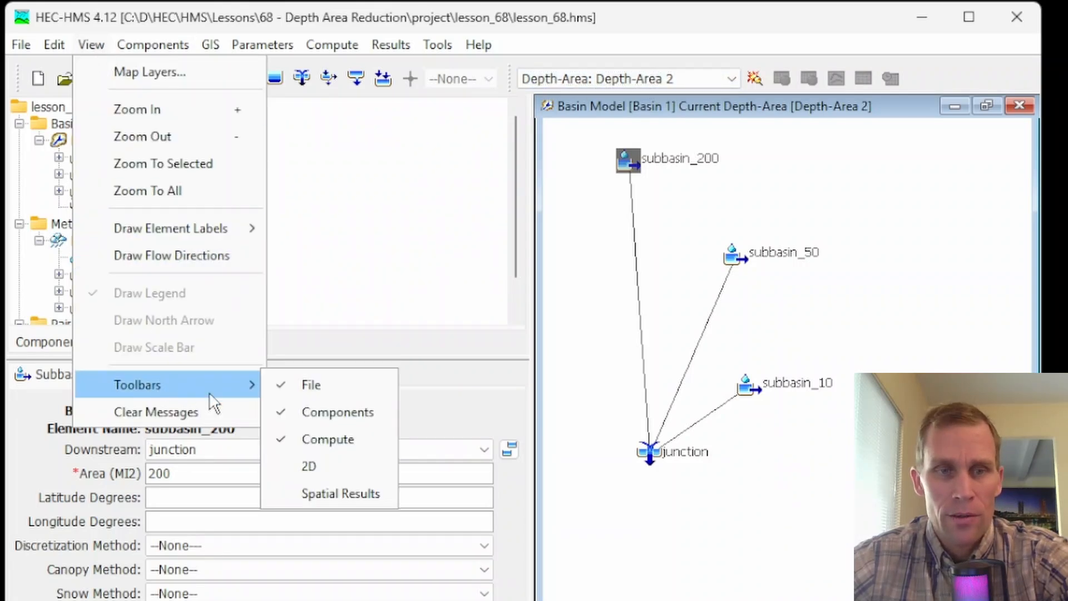
left_click(328, 439)
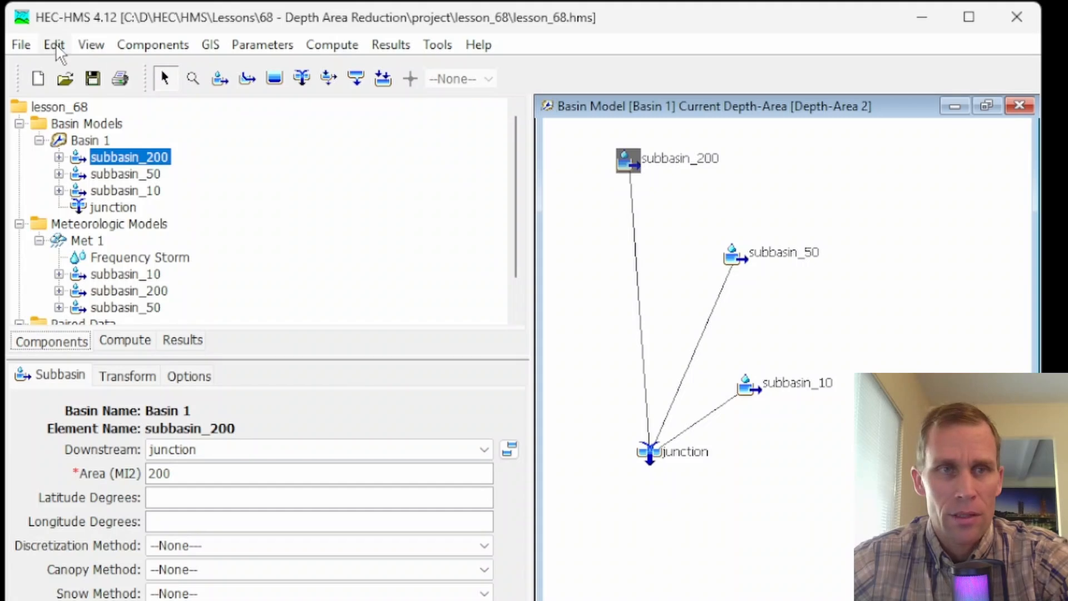
left_click(89, 45)
mouse_move(176, 386)
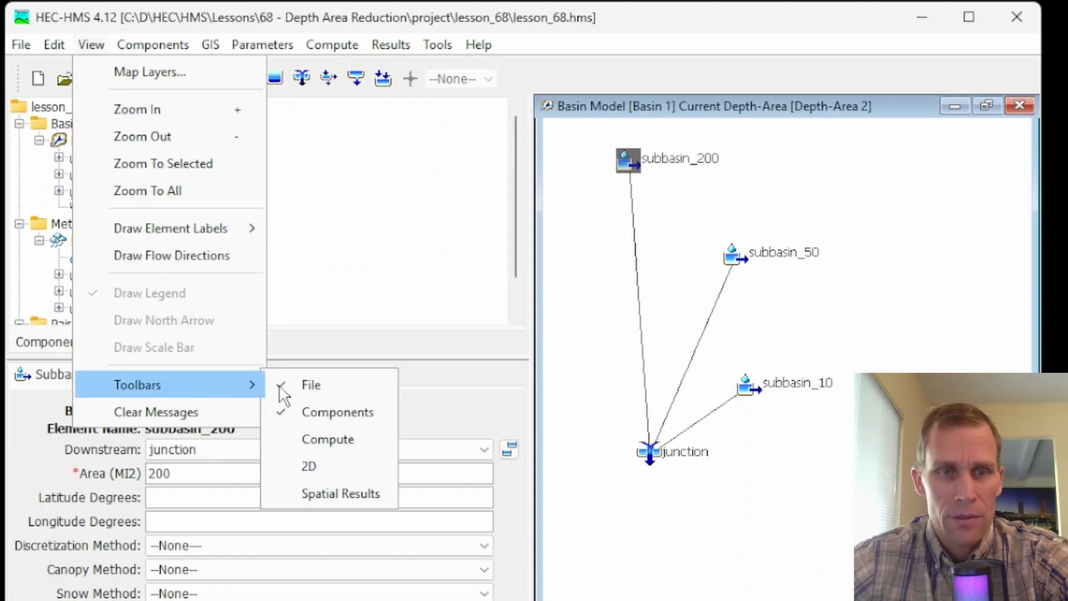
left_click(338, 437)
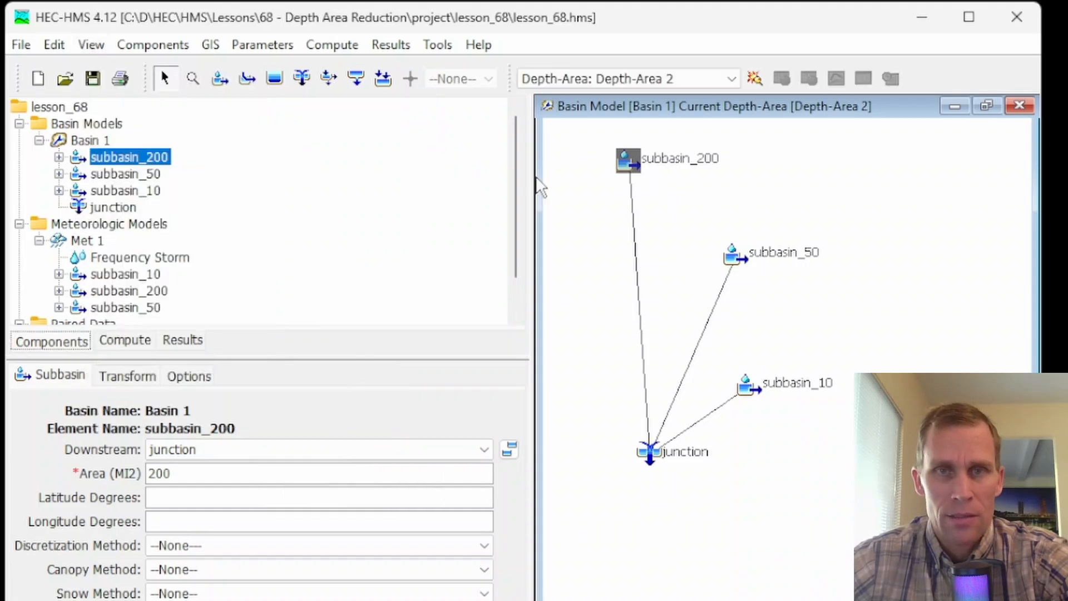
left_click(652, 78)
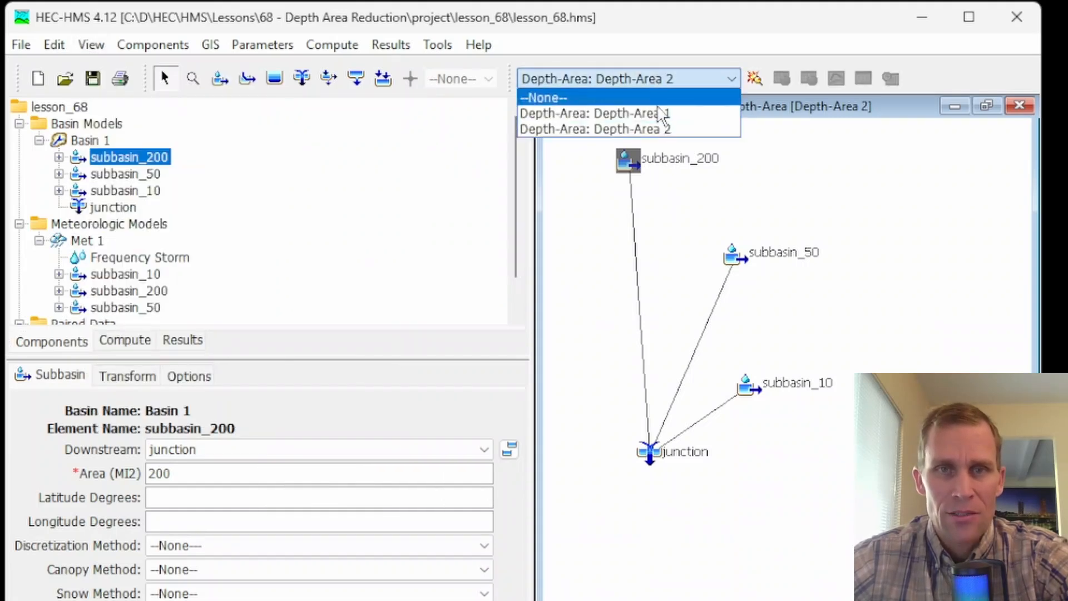
left_click(631, 131)
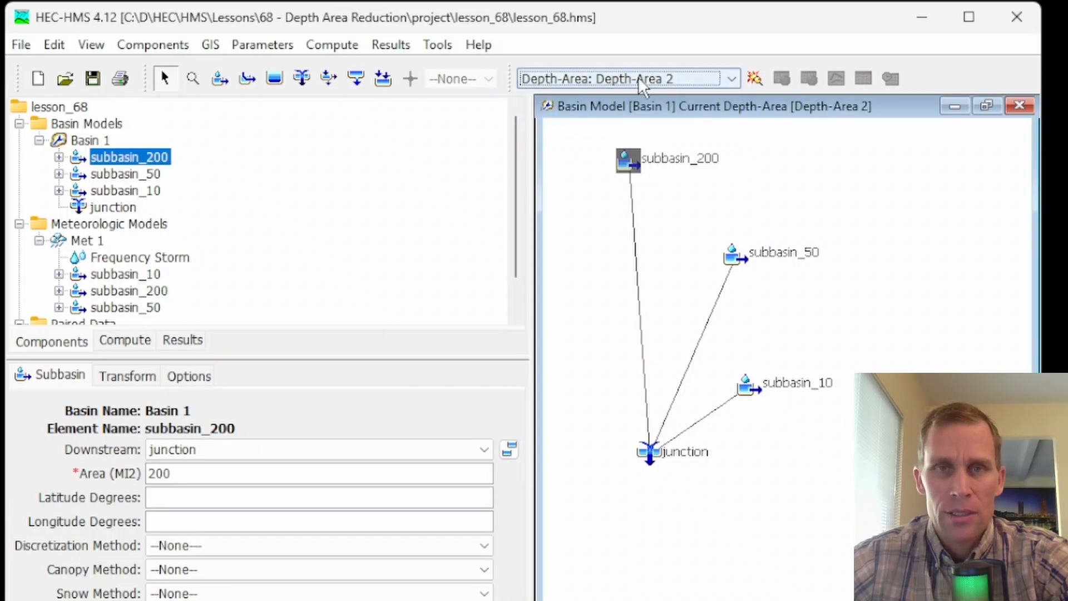
- Compare the model selections, time window and time interval of the Depth-Area 2 and Depth-Area 1 analyses
left_click(126, 341)
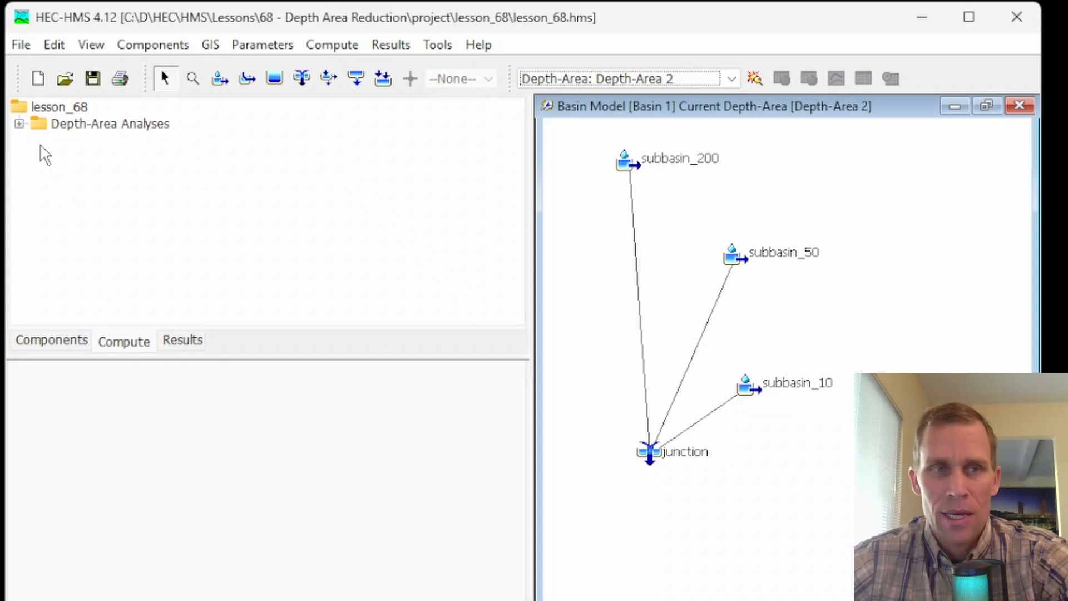
left_click(20, 124)
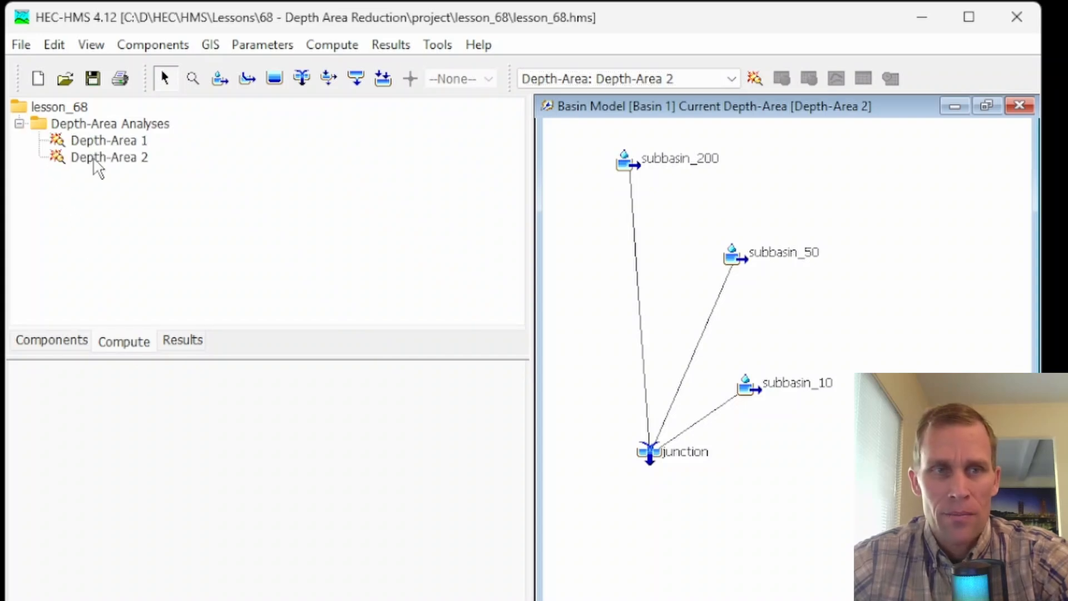
left_click(110, 158)
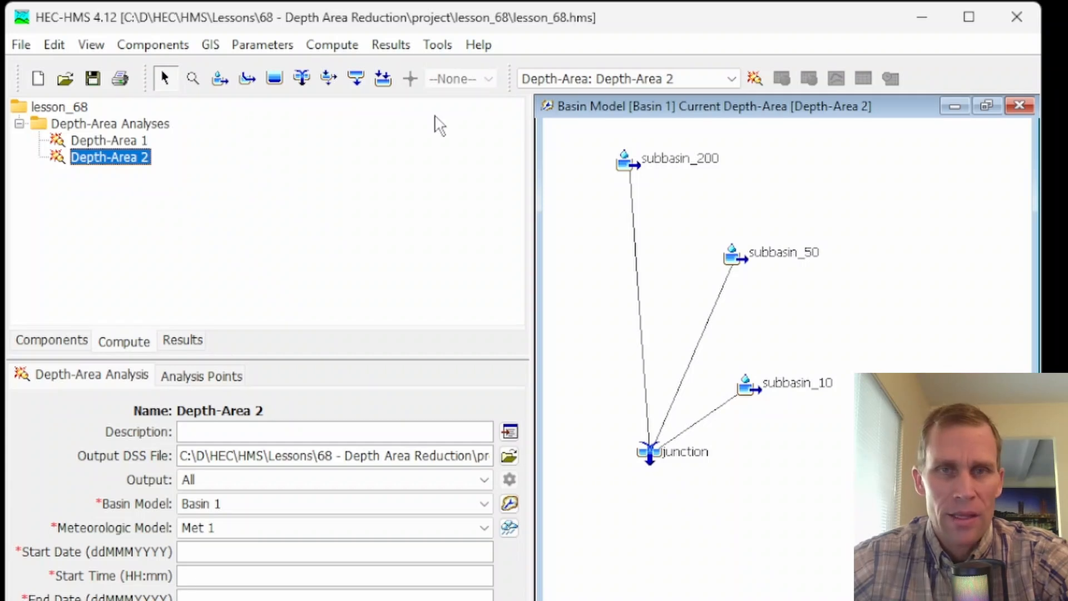
left_click(119, 140)
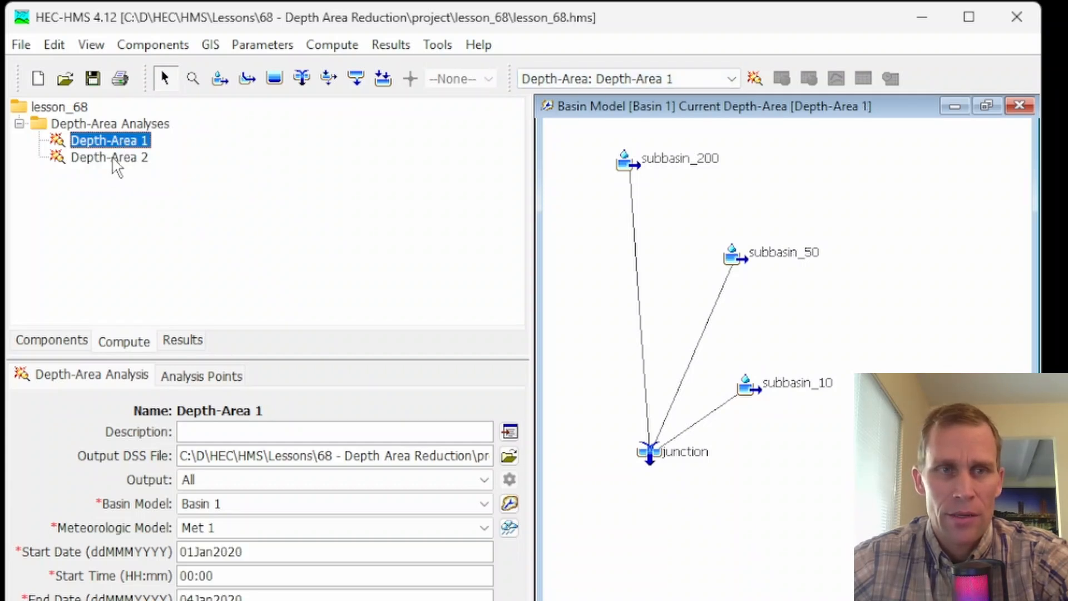
left_click(112, 160)
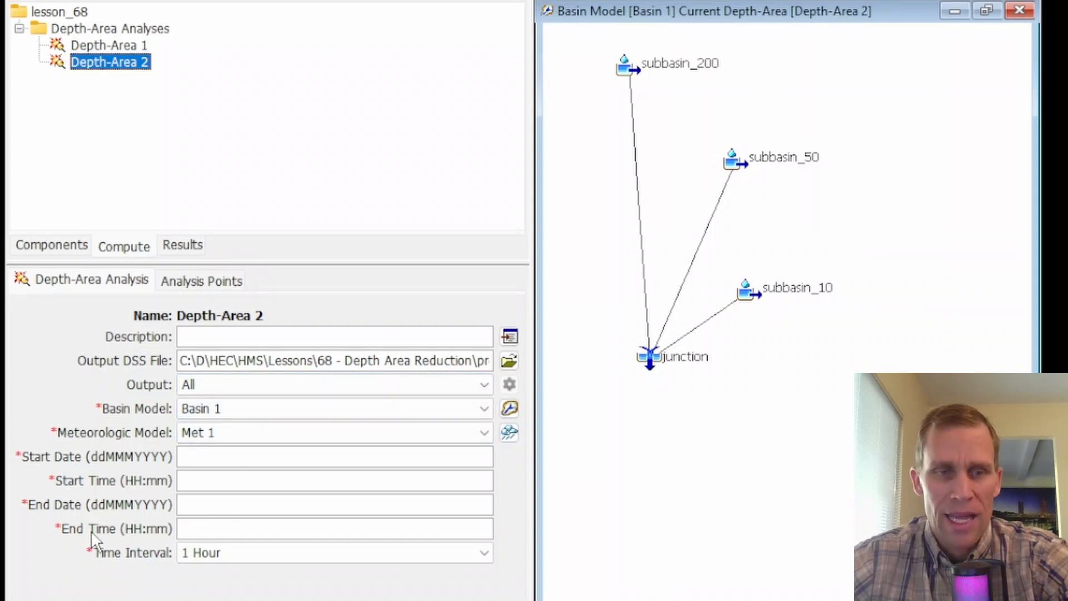
left_click(124, 48)
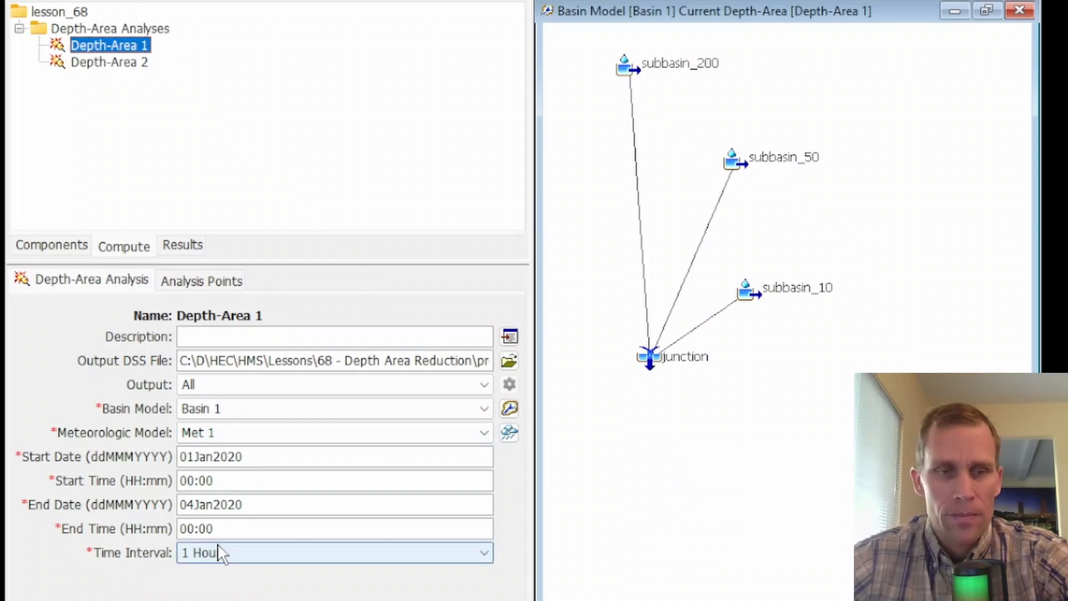
- Review the time window and the analysis-point elements of the Depth-Area 1 analysis
left_click(748, 292)
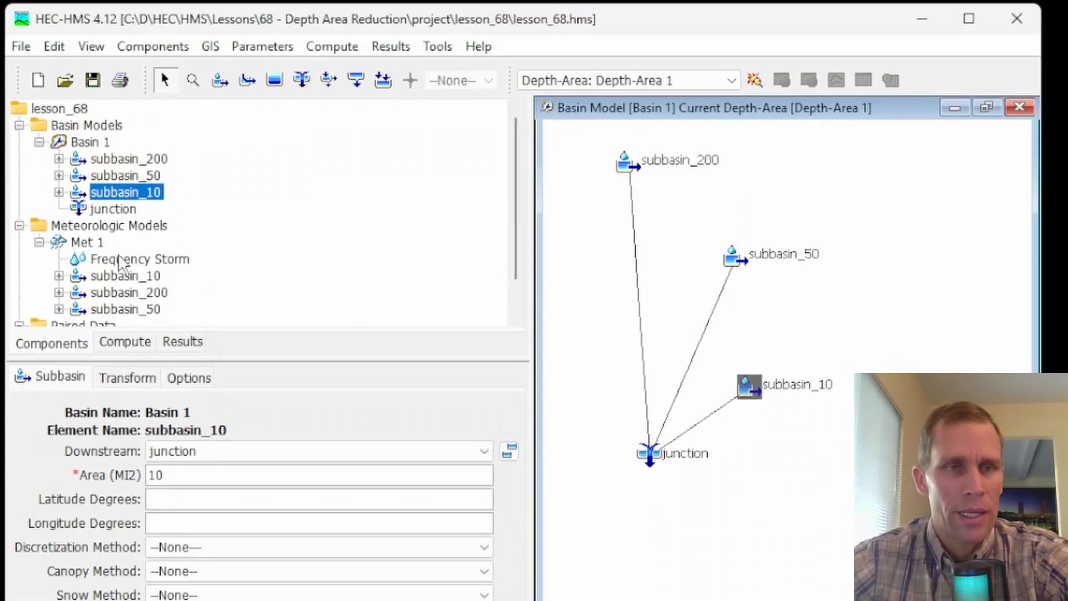
left_click(122, 343)
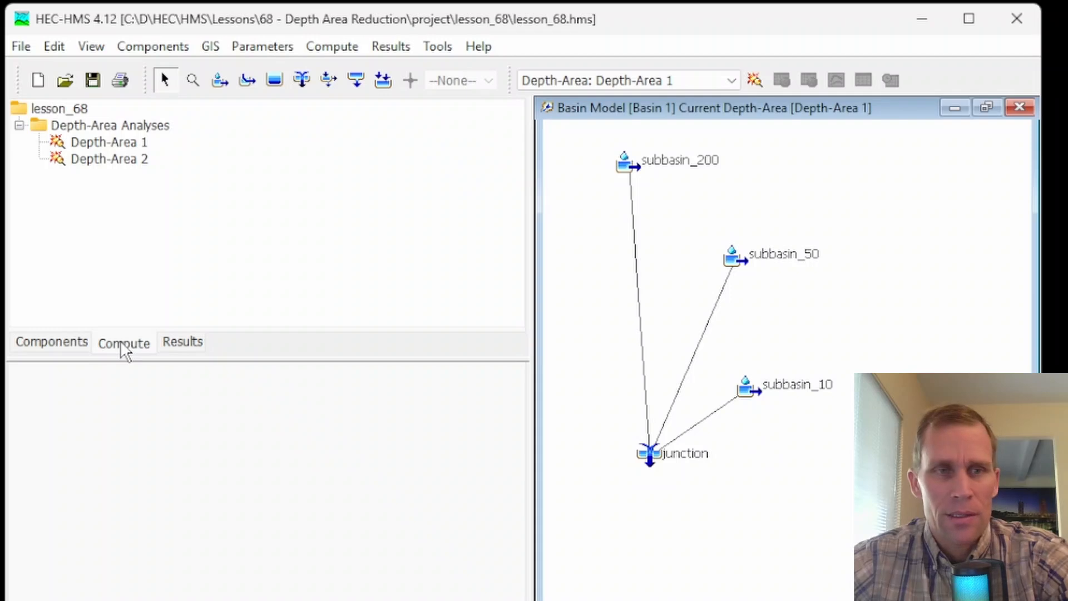
left_click(96, 144)
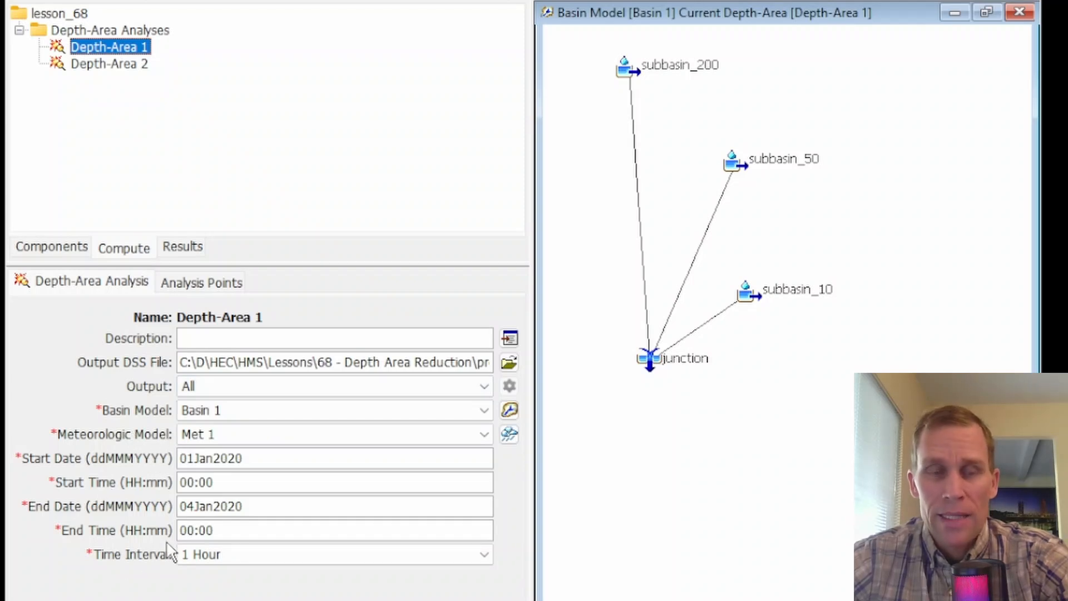
left_click(212, 286)
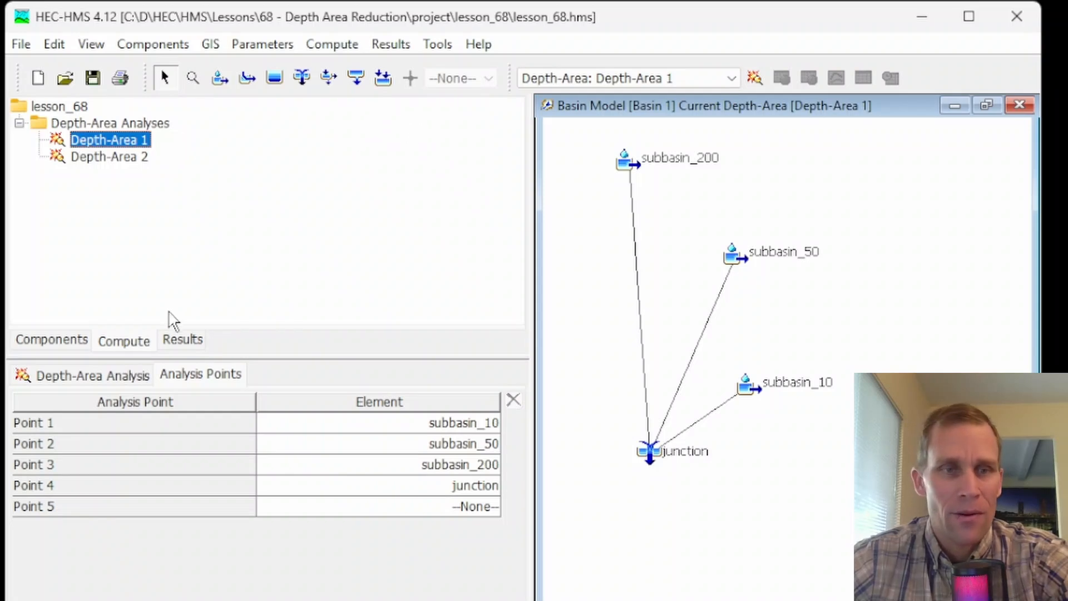
- Examine the available commands for computing the Depth-Area 1 analysis, keeping it selected as the current analysis
left_click(132, 343)
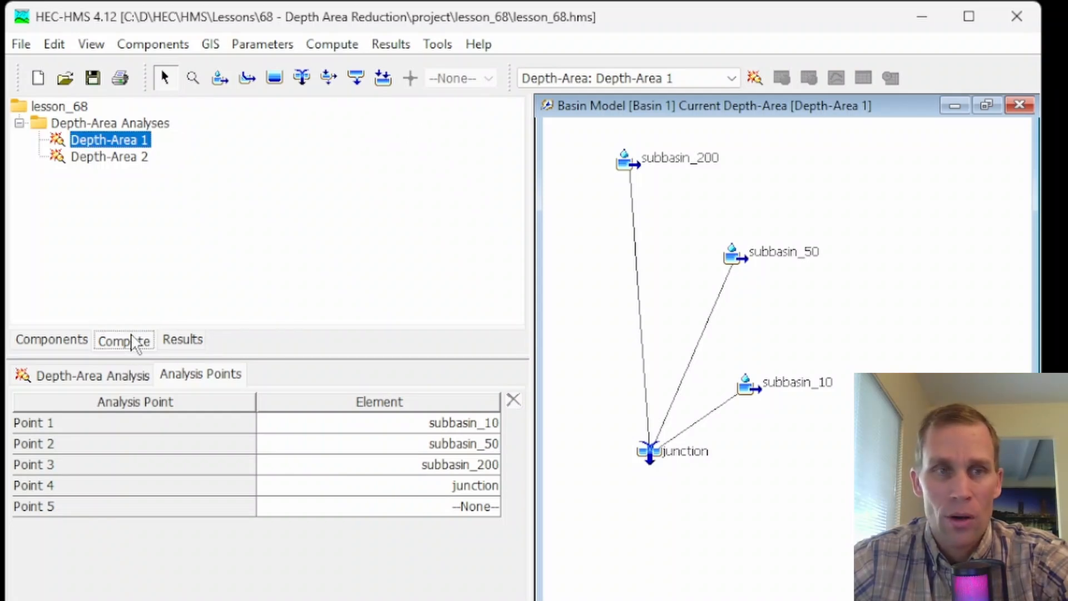
right_click(111, 140)
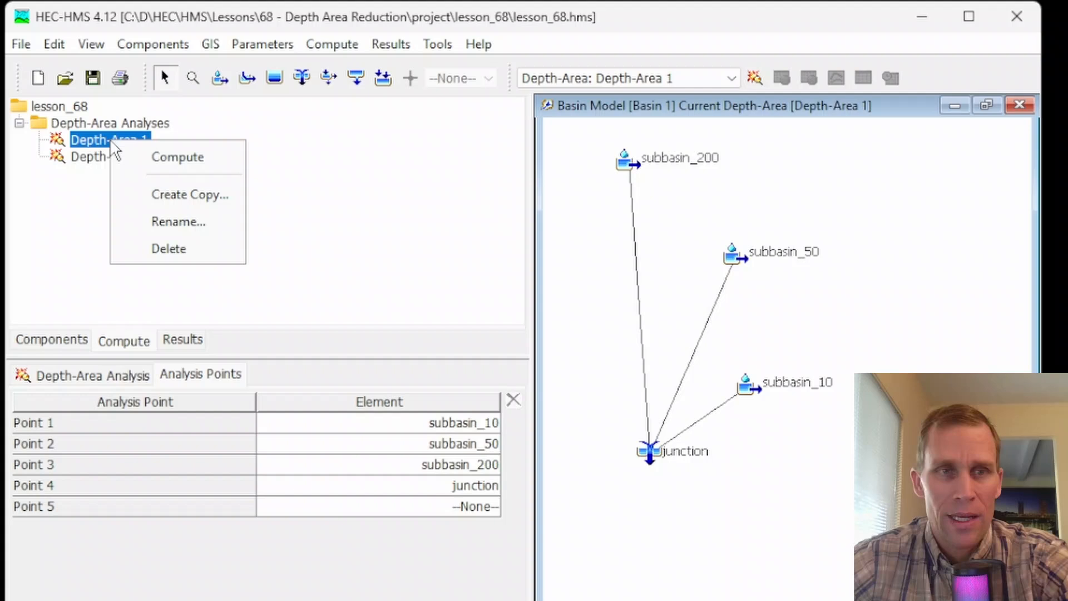
left_click(152, 154)
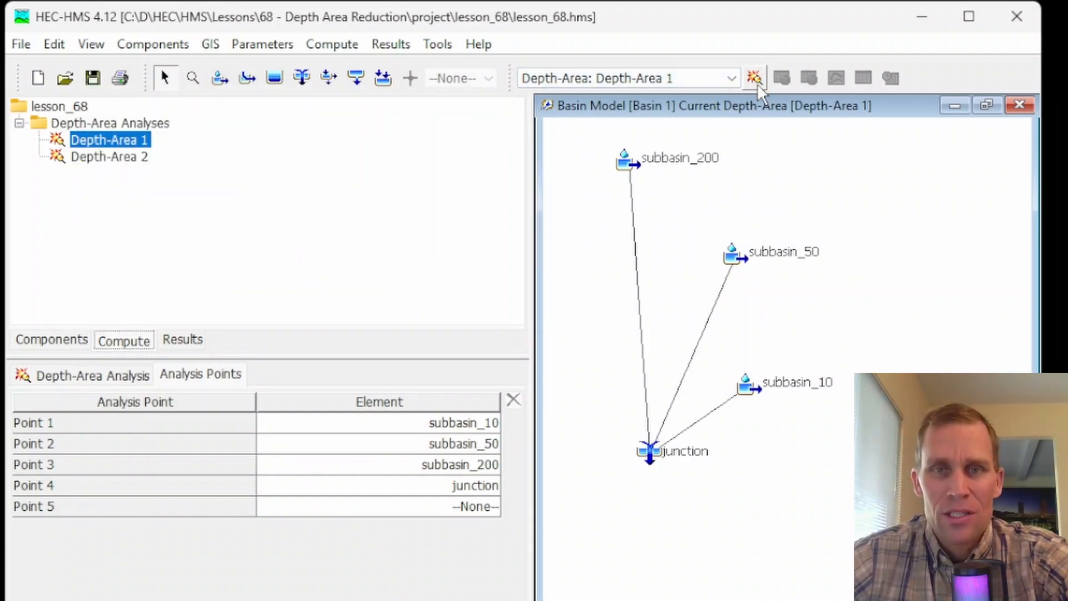
left_click(754, 79)
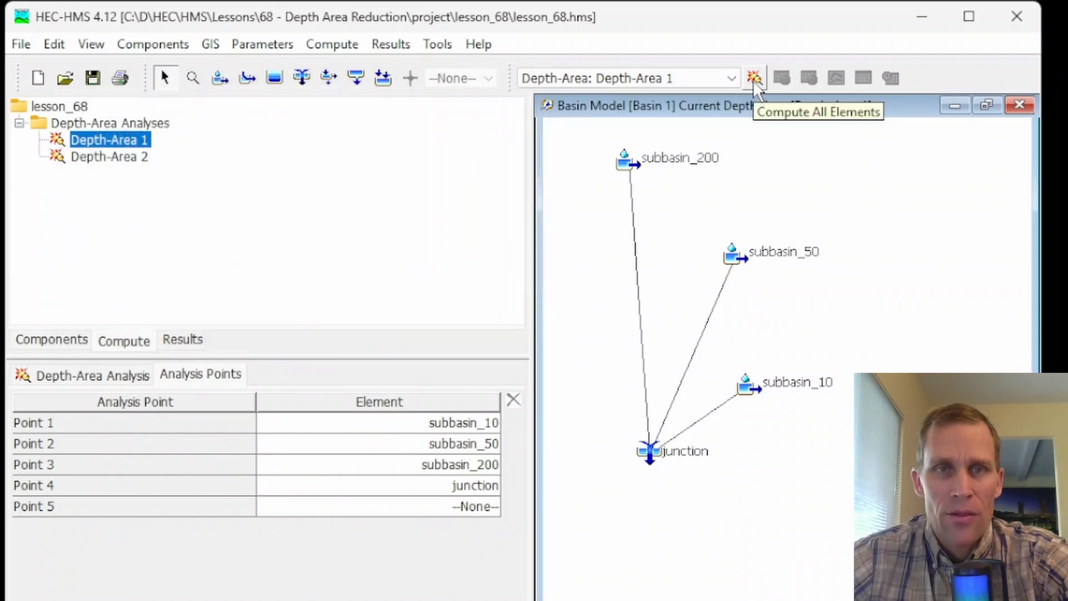
left_click(564, 78)
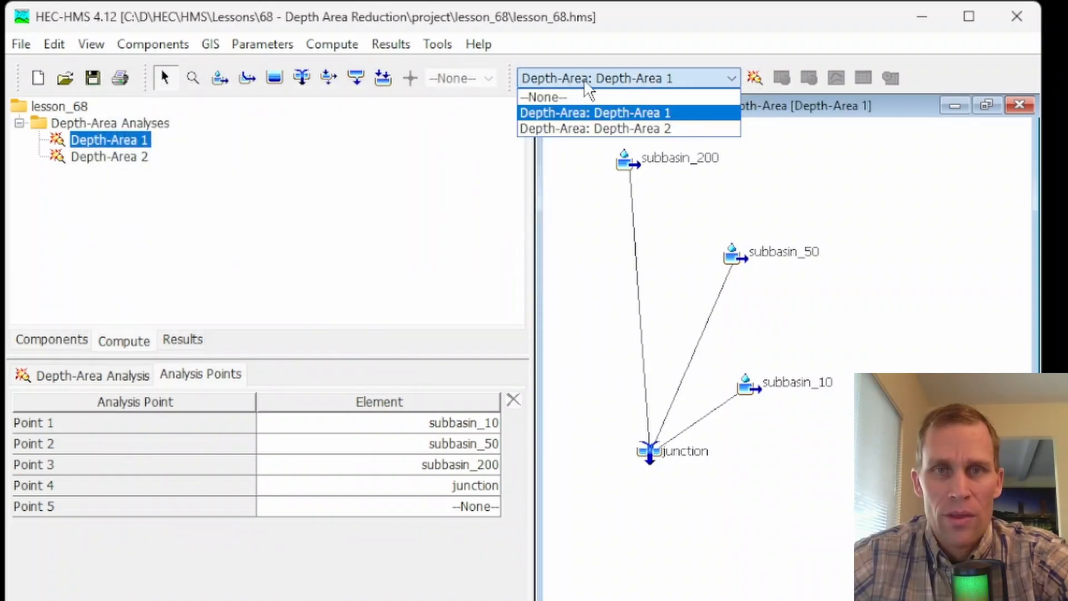
left_click(619, 113)
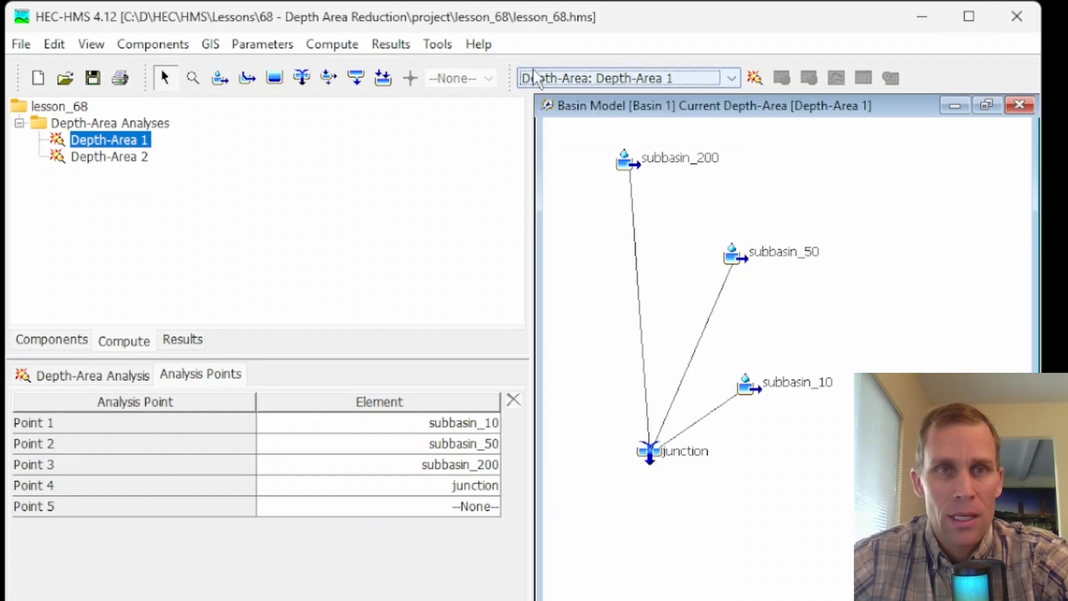
left_click(393, 44)
mouse_move(322, 50)
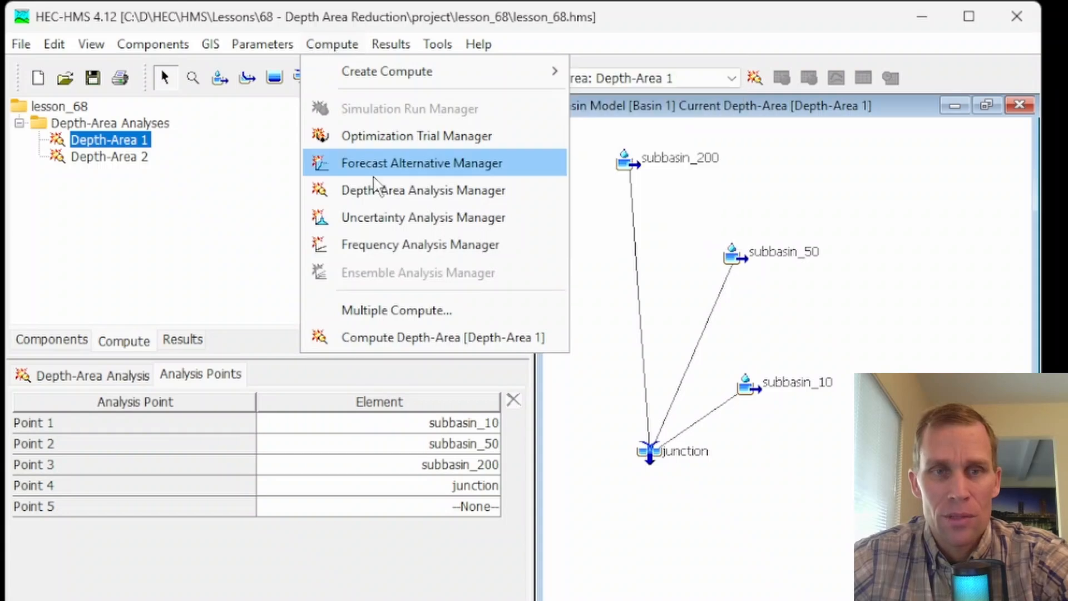
left_click(389, 338)
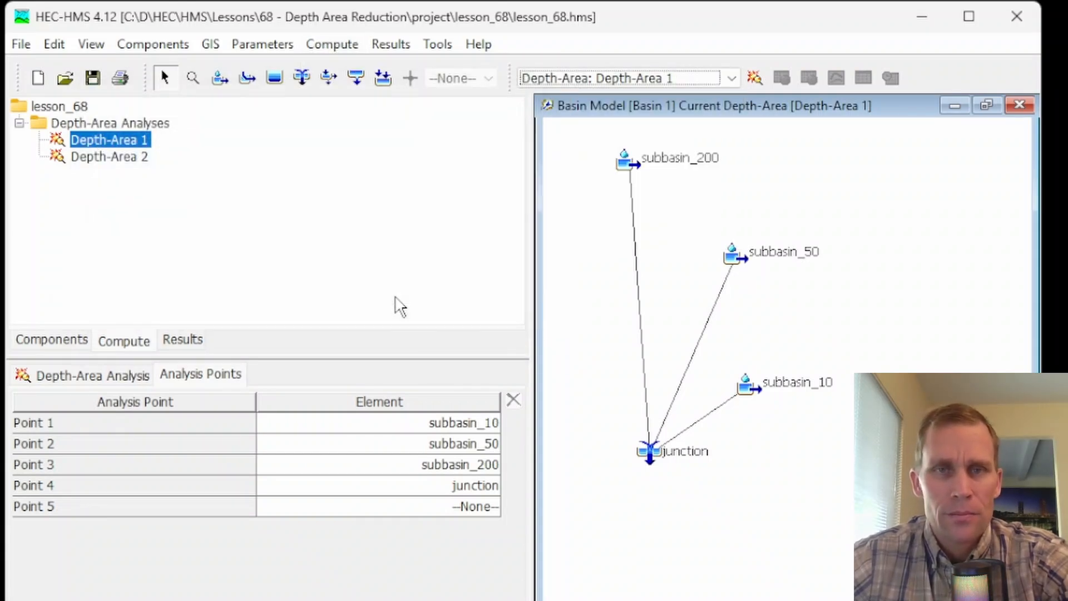
- Mark the Depth-Area 1 and Depth-Area 2 analyses for a multiple compute, and dismiss the dialog without computing
left_click(340, 49)
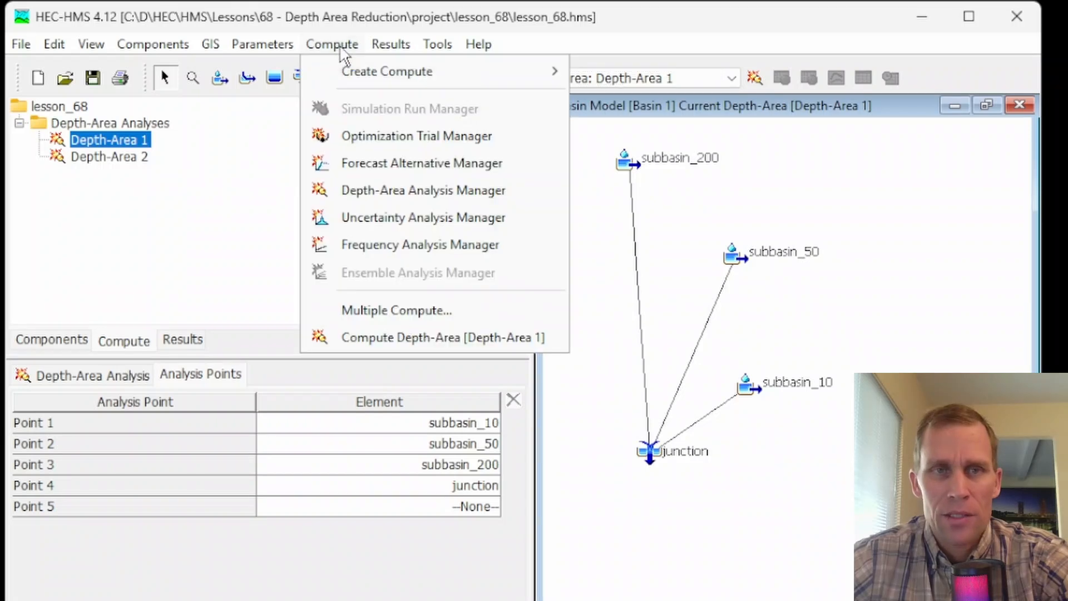
left_click(376, 314)
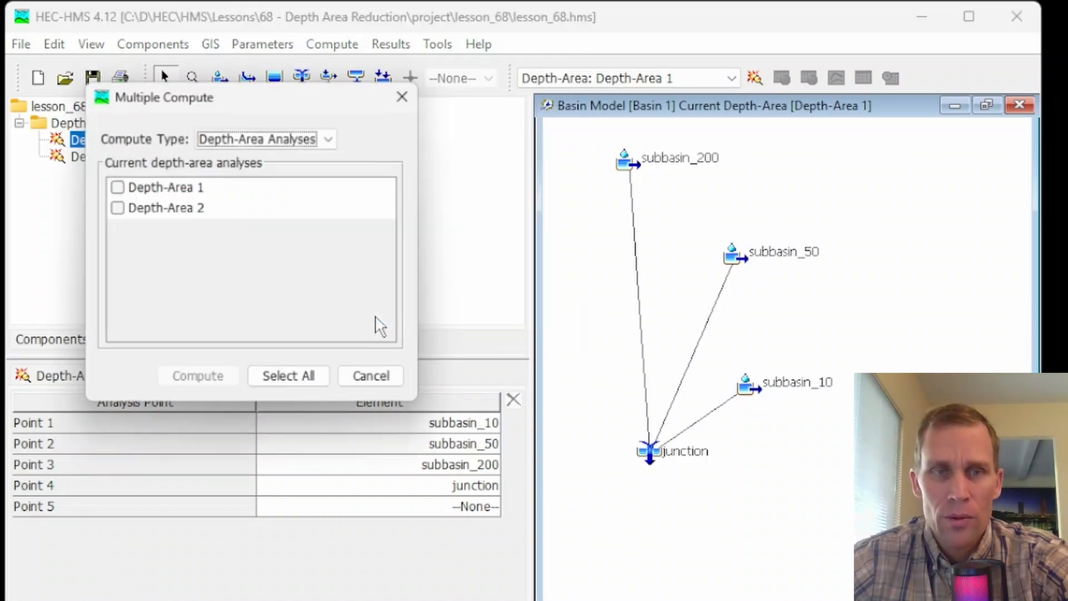
left_click(115, 187)
left_click(116, 207)
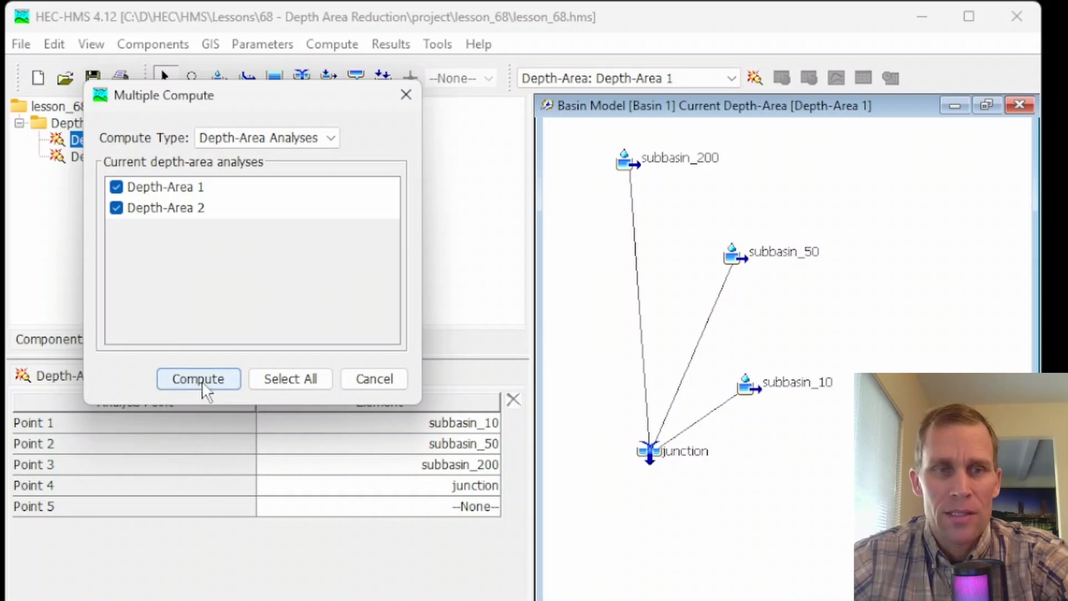
left_click(404, 96)
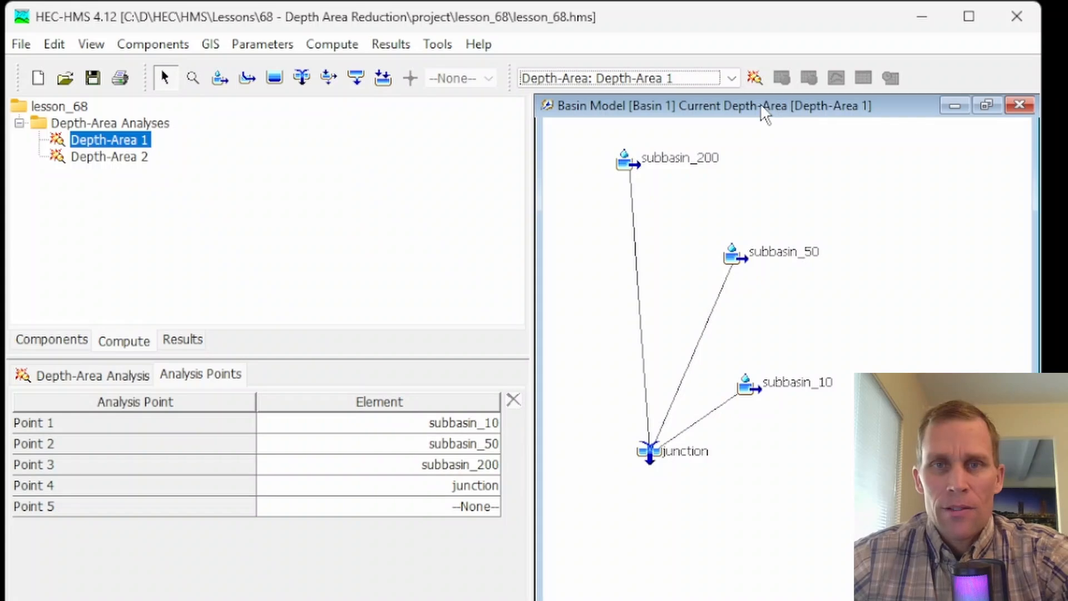
- Examine the Depth-Area 1 peak flow summary, comparing drainage areas and peak discharges of subbasin_10, subbasin_50 and subbasin_200
left_click(391, 44)
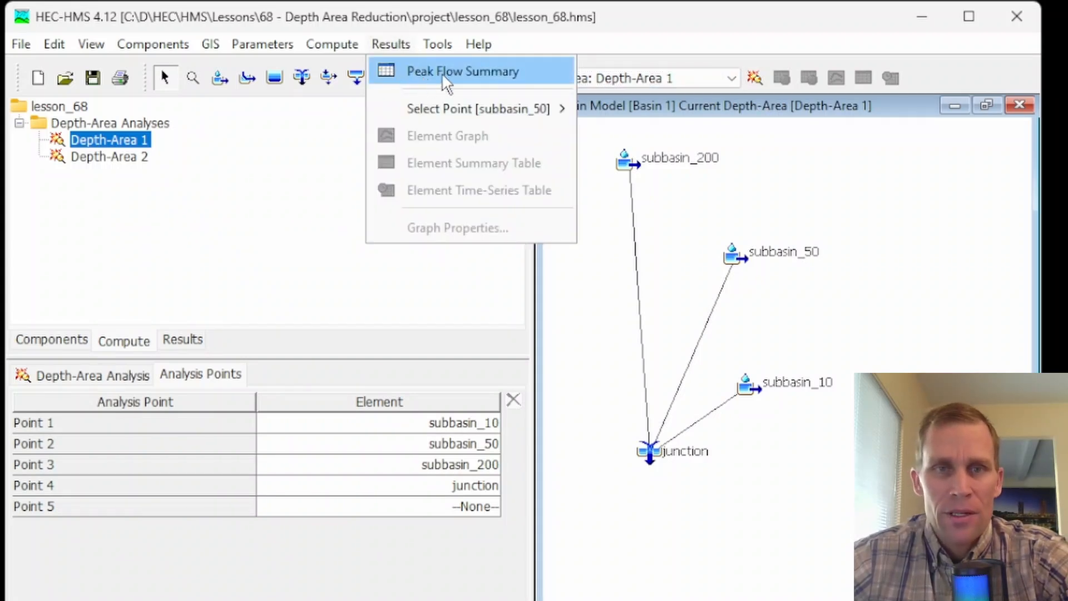
left_click(426, 72)
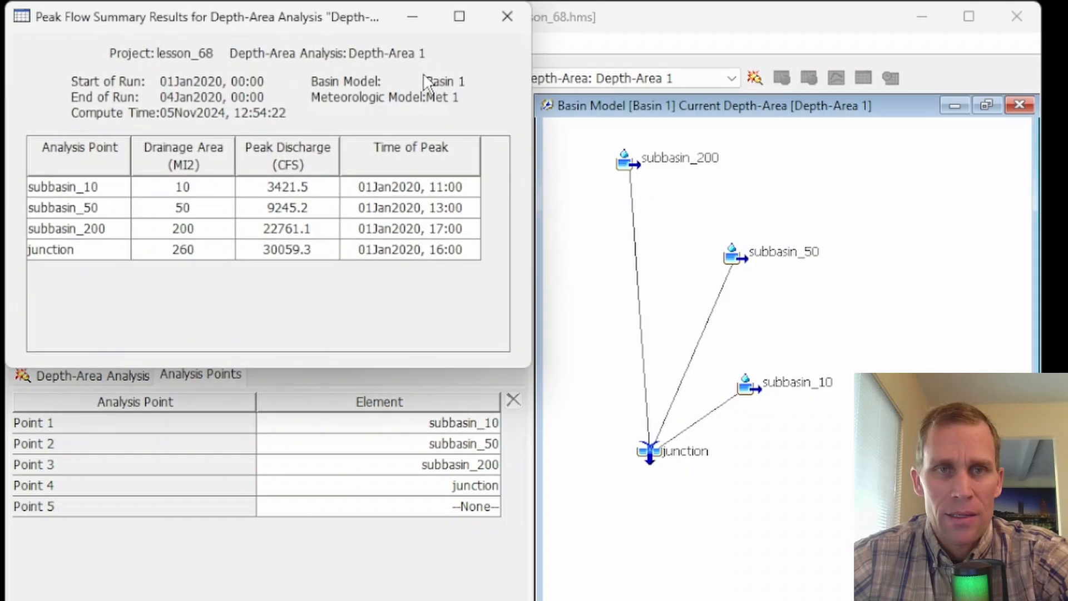
left_click_drag(361, 25, 439, 122)
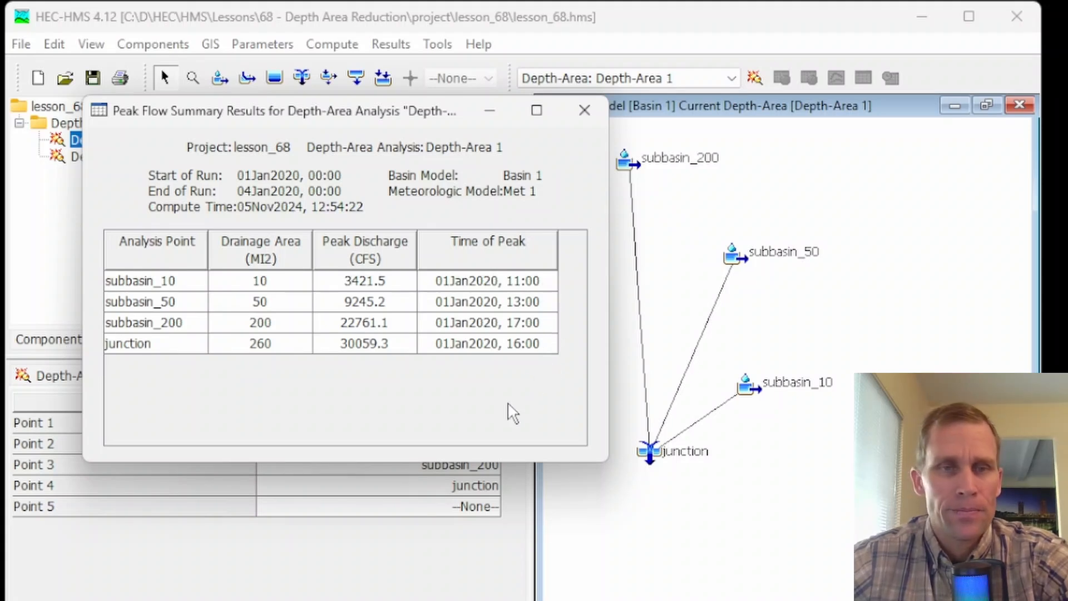
left_click(284, 282)
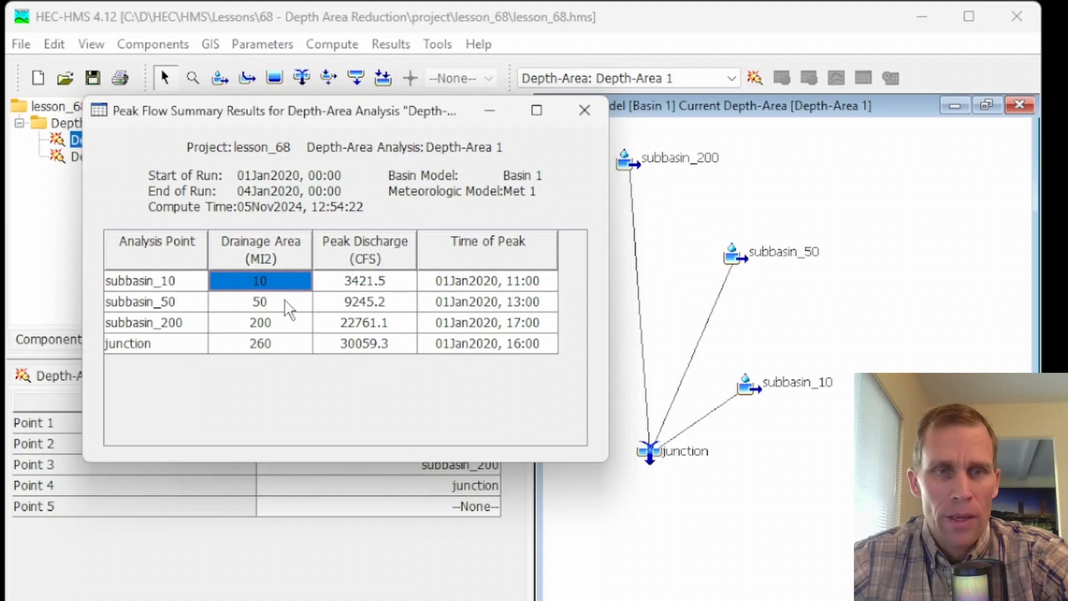
left_click(285, 304)
left_click(288, 324)
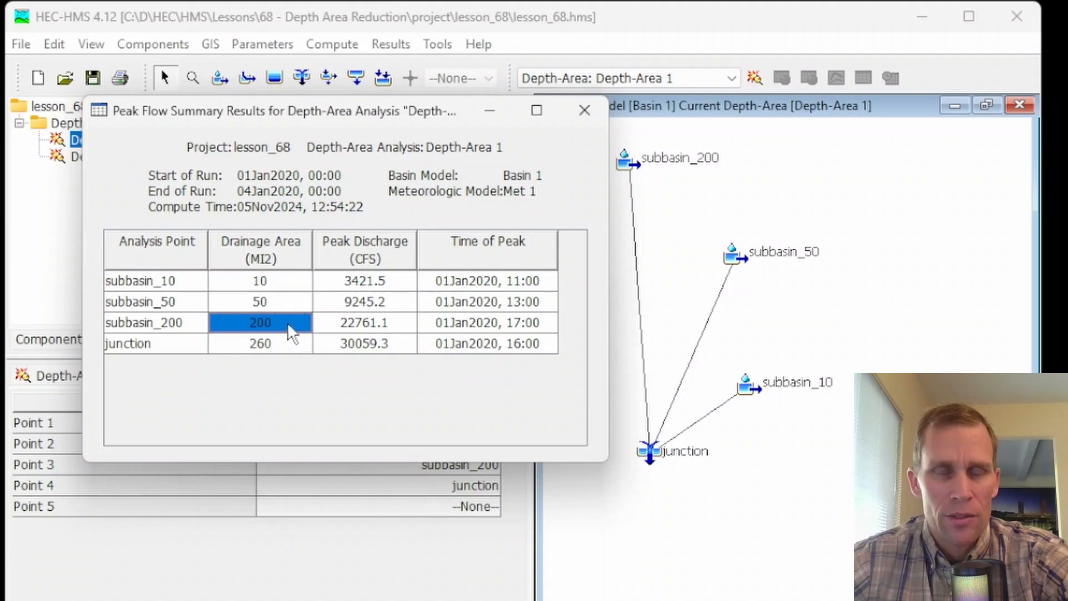
left_click(401, 280)
left_click(404, 302)
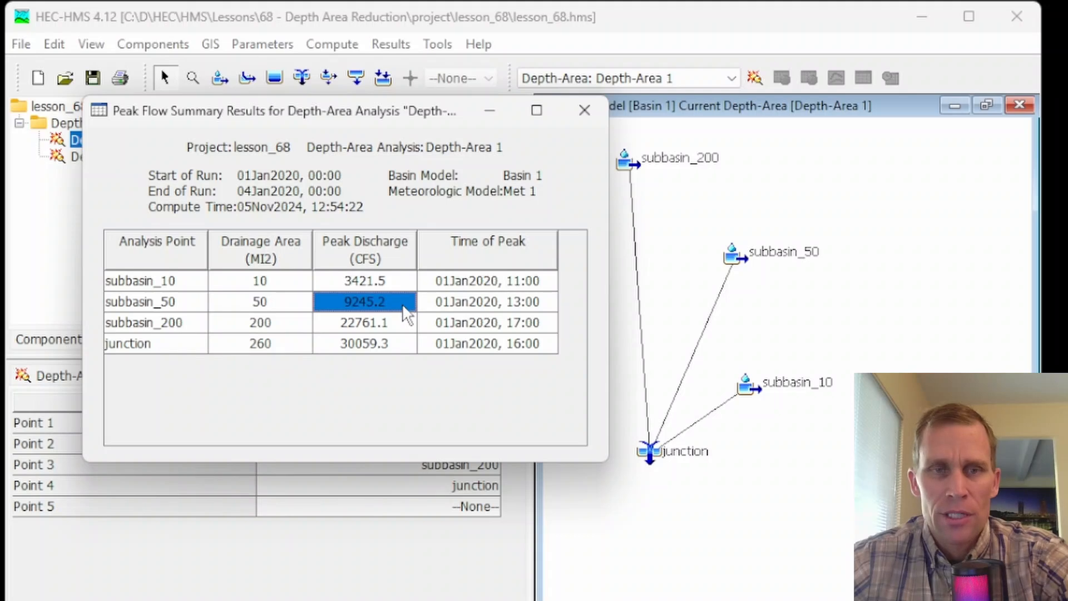
left_click(402, 319)
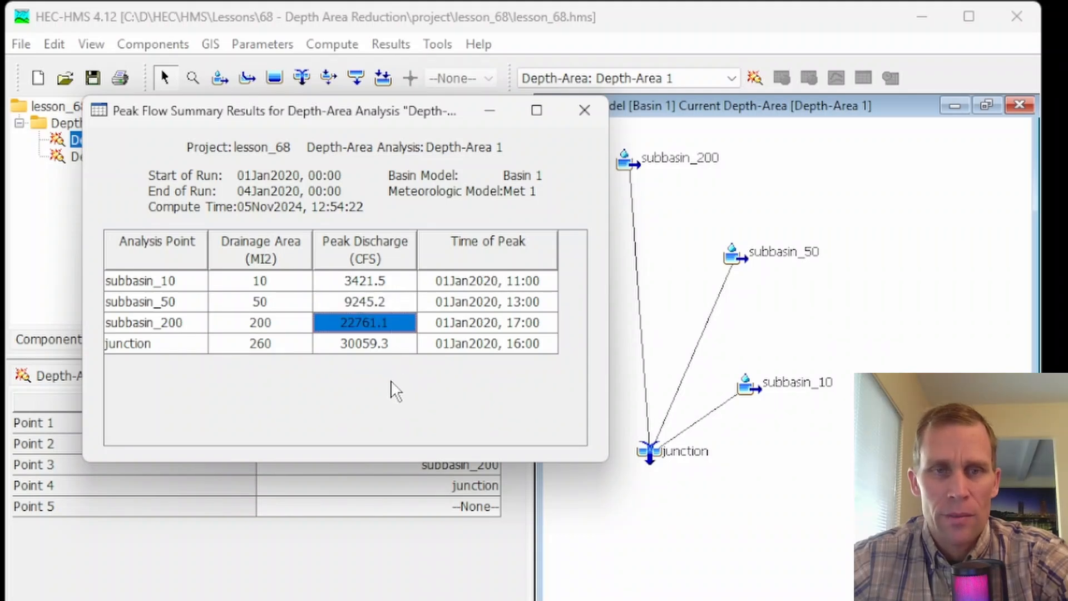
- Check the junction's drainage area, peak discharge and time of peak in the peak flow summary, and close the summary
left_click(184, 346)
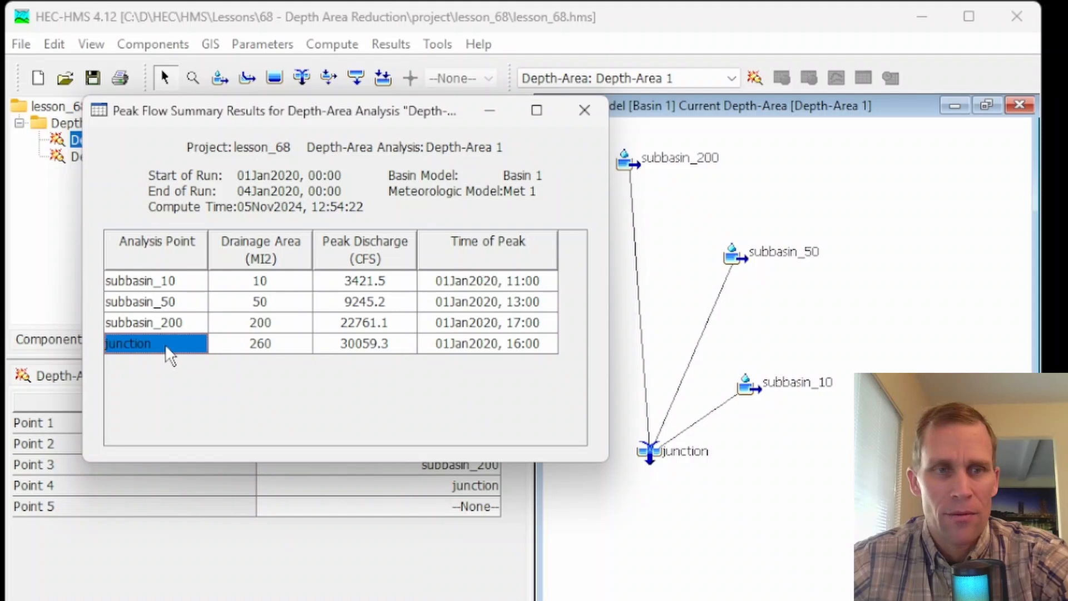
left_click(261, 343)
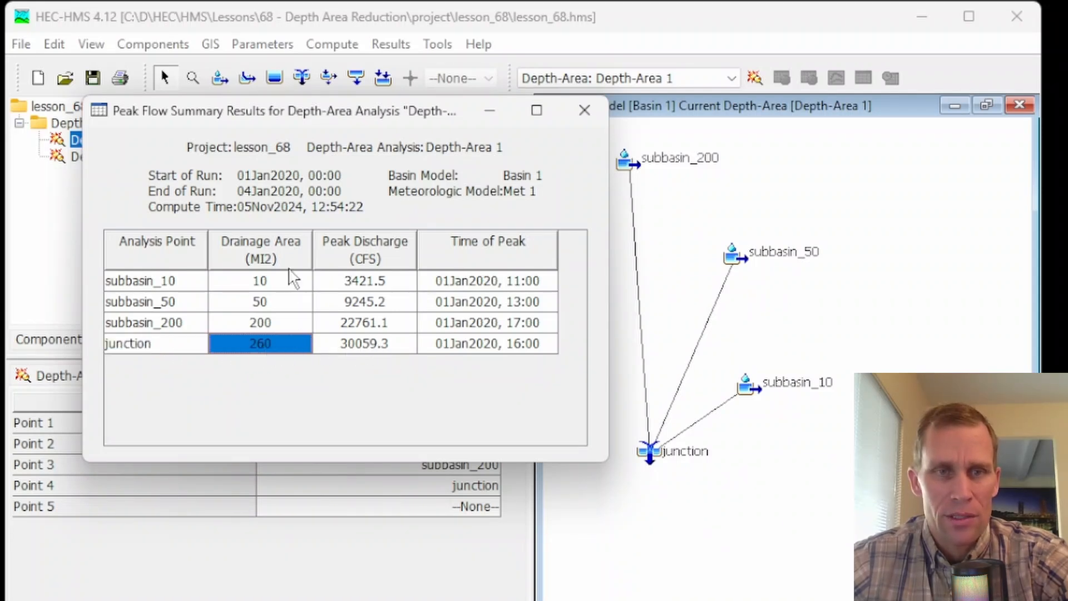
left_click(402, 343)
left_click(445, 343)
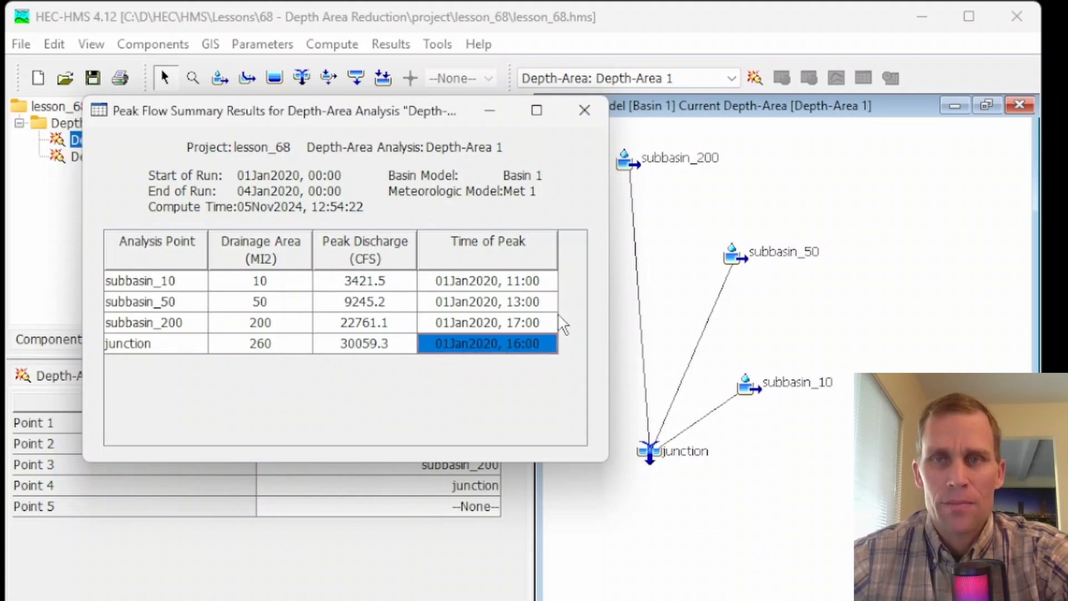
left_click(584, 111)
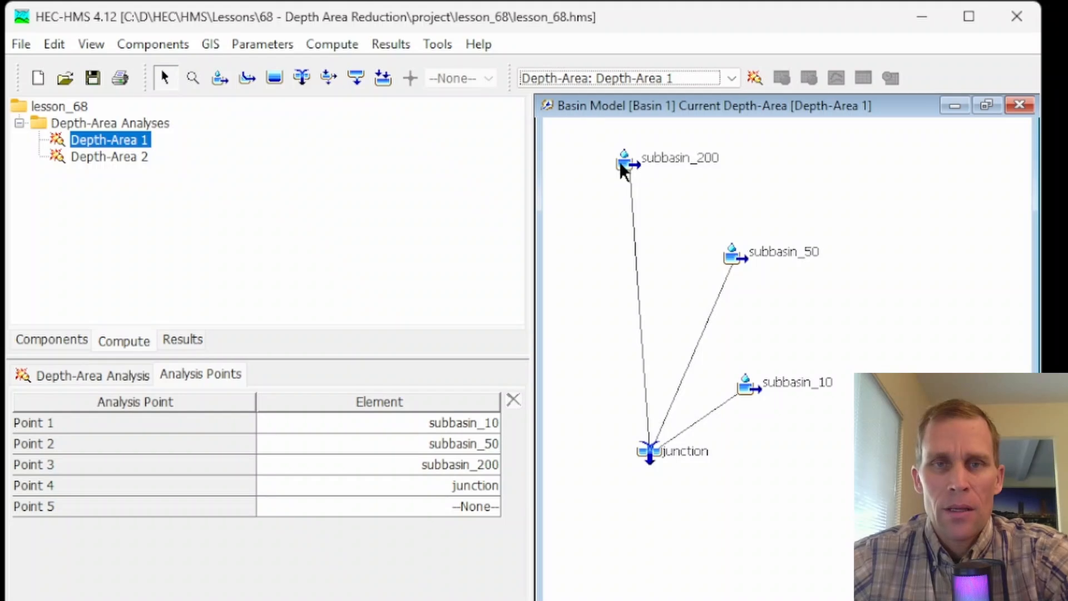
- Select the subbasin_10 element in the basin map and set subbasin_10 as the analysis point for viewing results
left_click(750, 388)
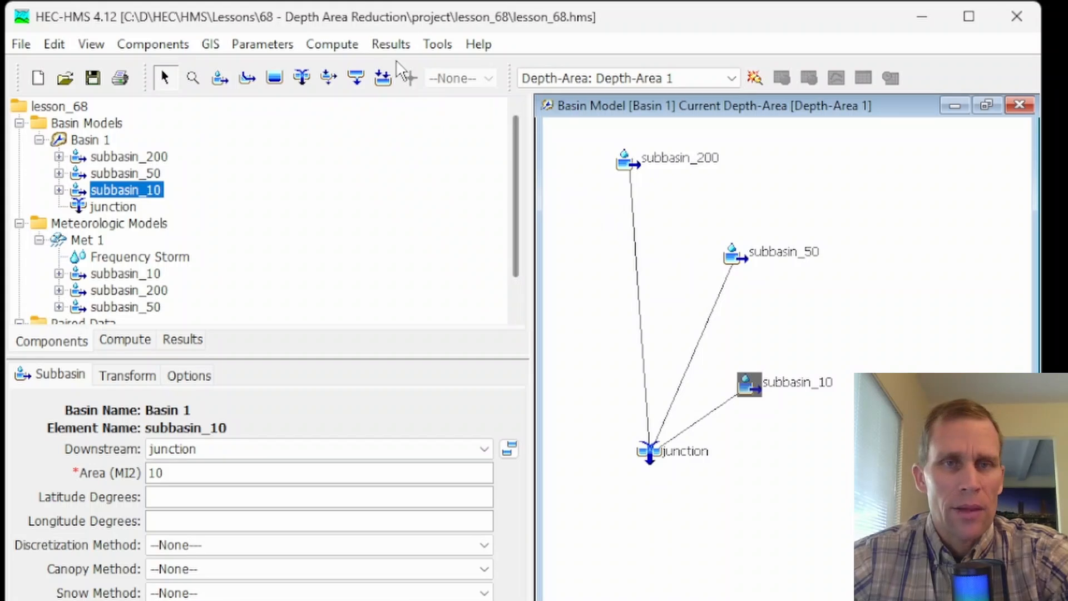
left_click(391, 44)
mouse_move(428, 109)
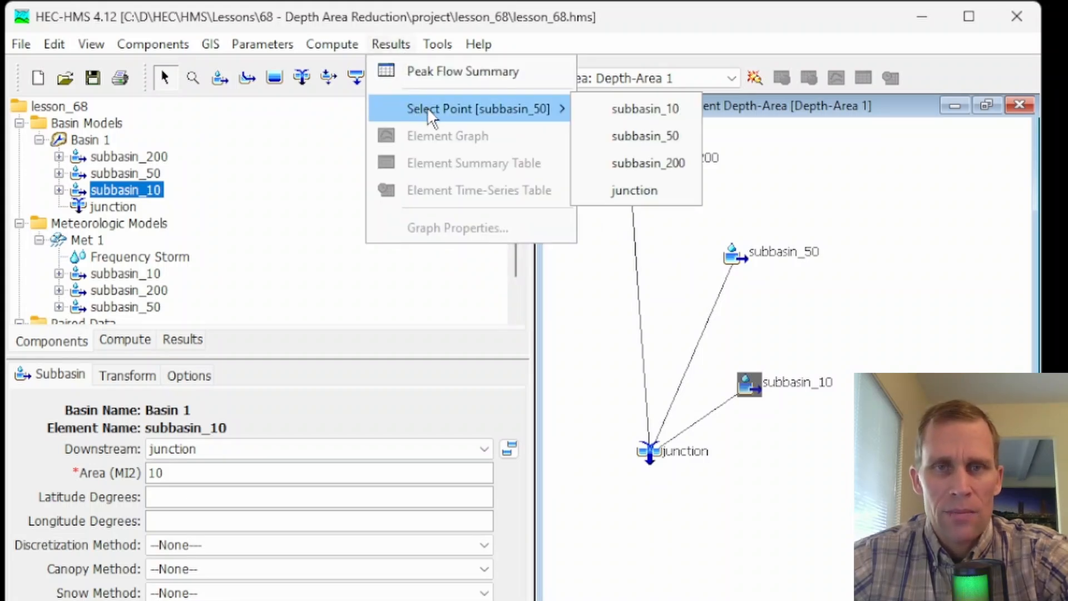
left_click(633, 116)
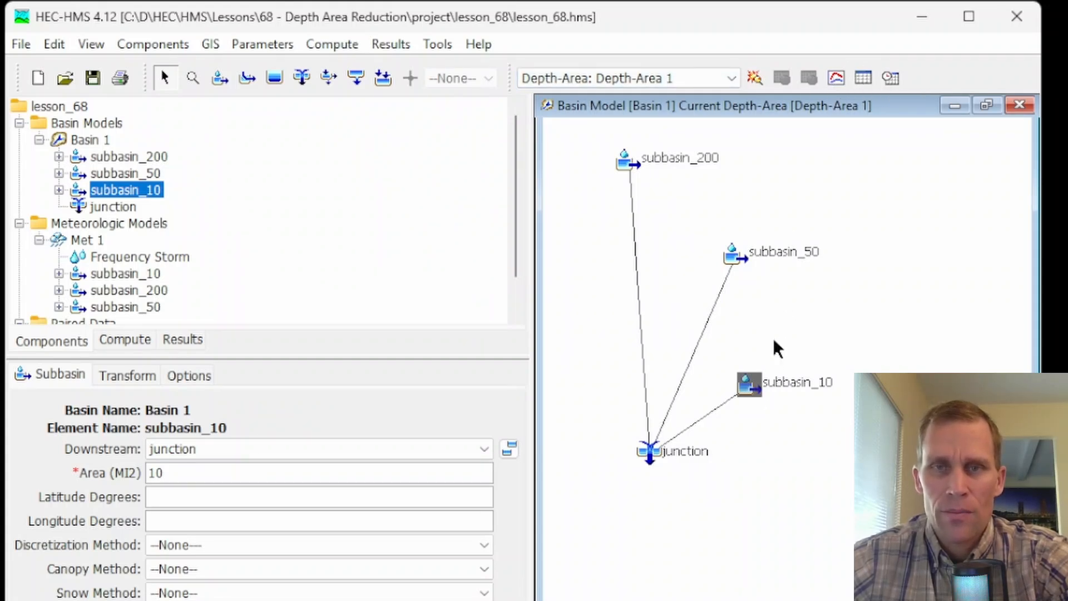
- Review the results graph and the summary table of subbasin_10 for the Depth-Area 1 analysis, closing each one
left_click(834, 81)
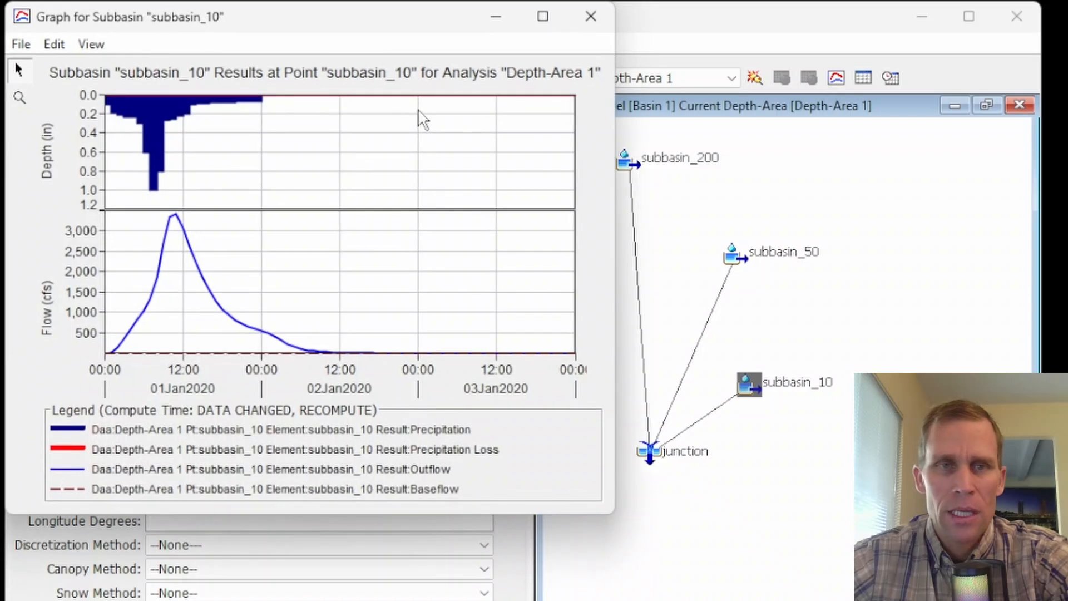
left_click_drag(393, 29, 479, 136)
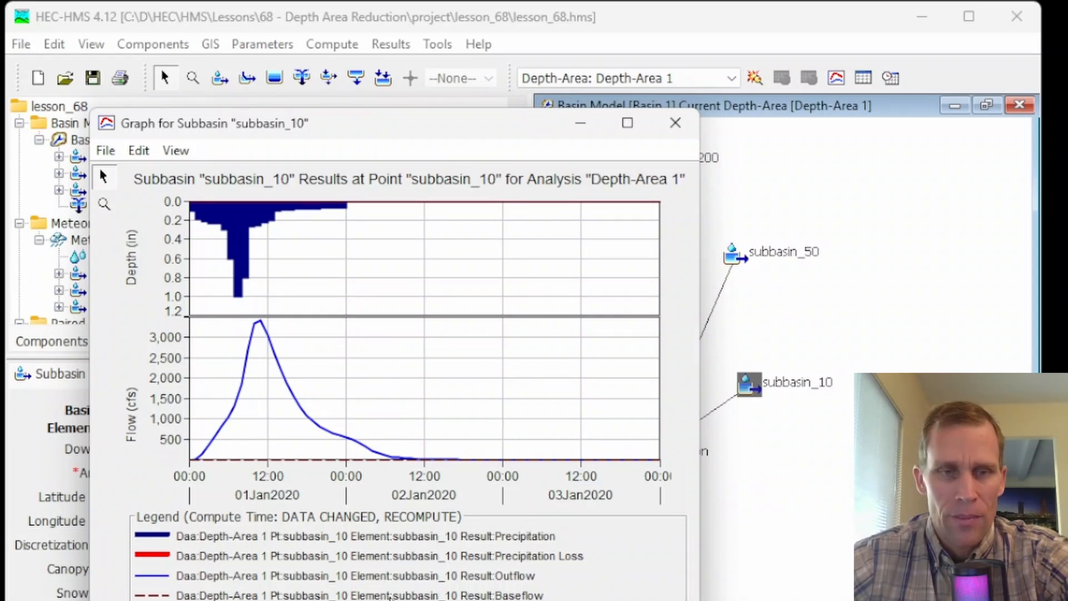
left_click(675, 123)
left_click(870, 78)
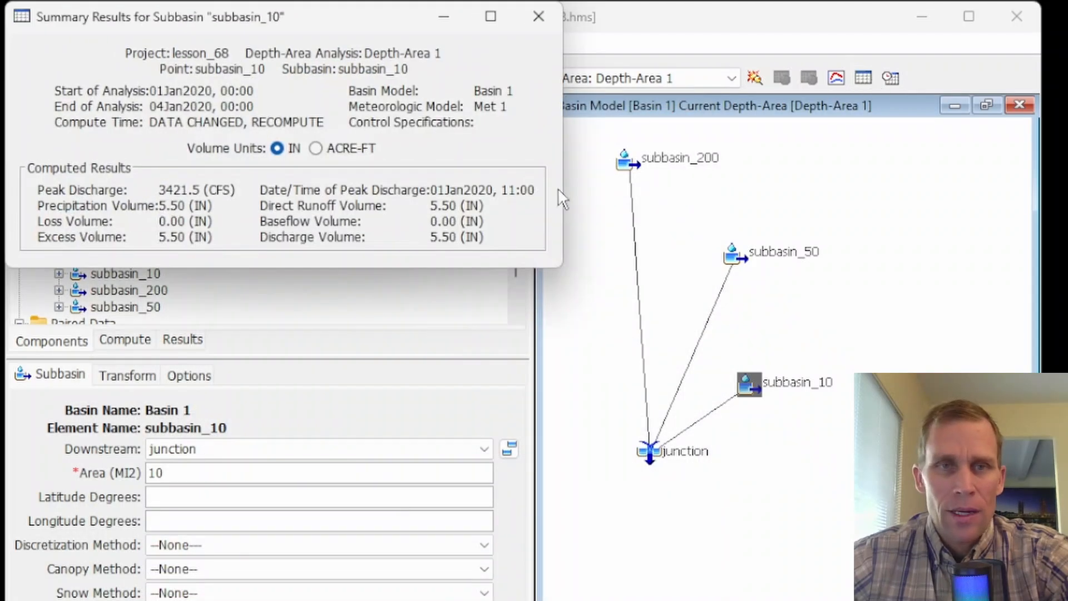
left_click(538, 16)
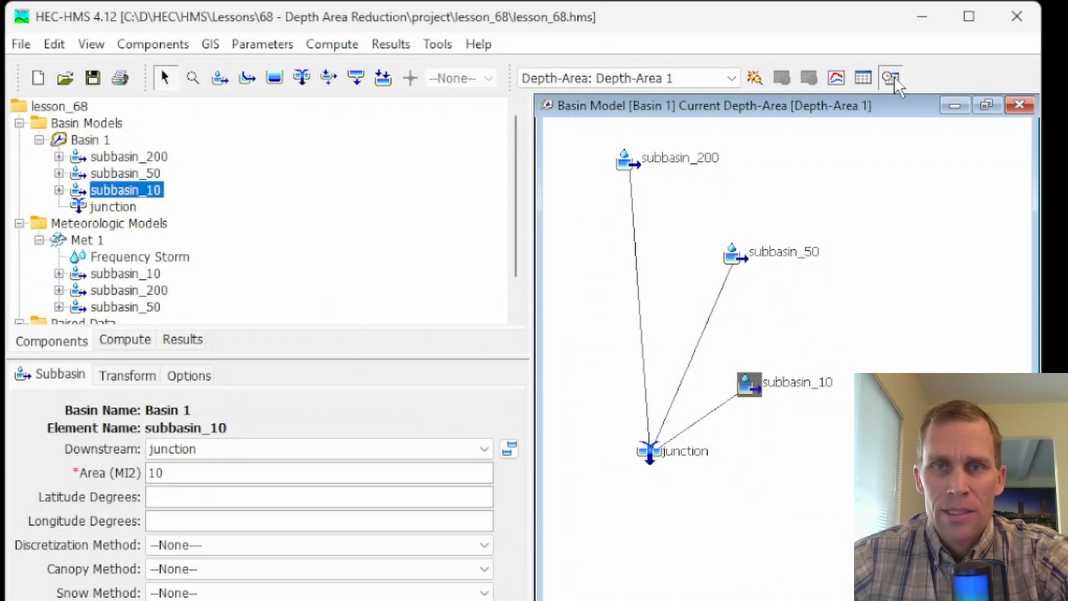
- Review the time-series results table of subbasin_10 and briefly reopen its results graph, closing both
left_click(891, 78)
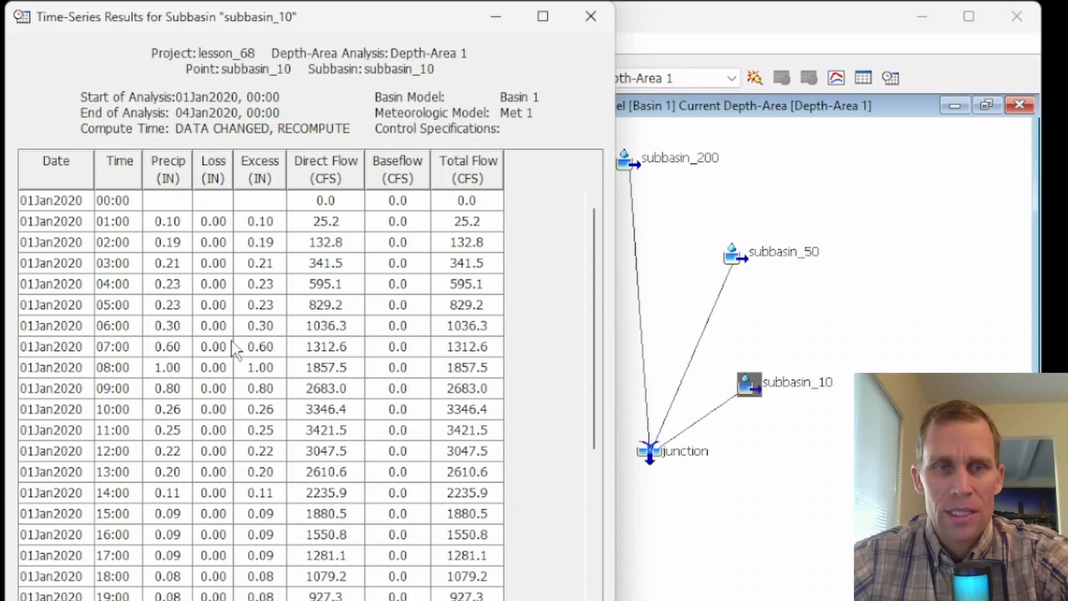
left_click(591, 16)
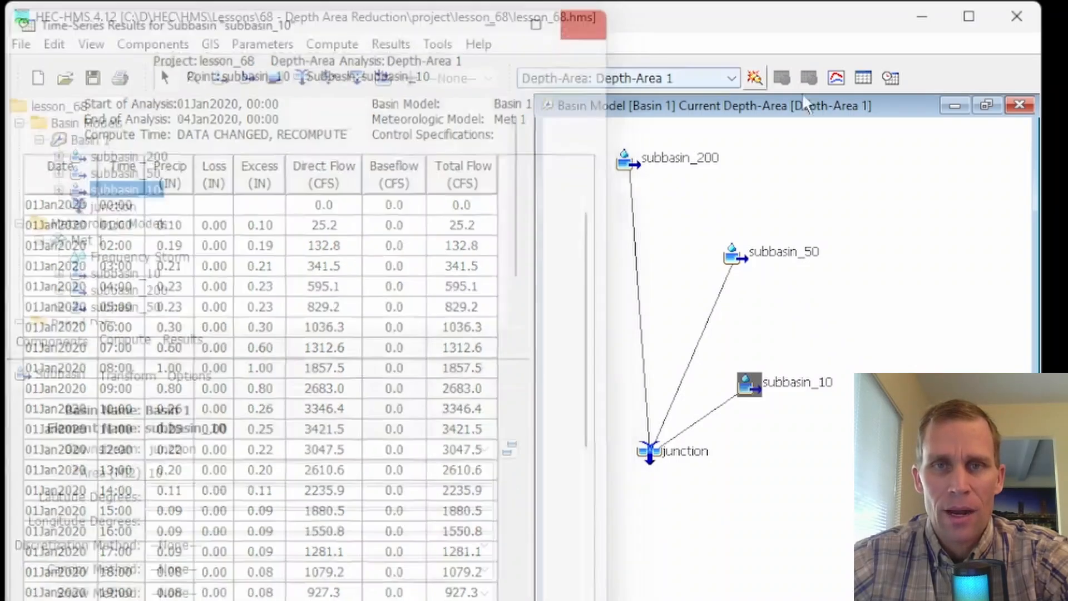
left_click(835, 78)
left_click(587, 18)
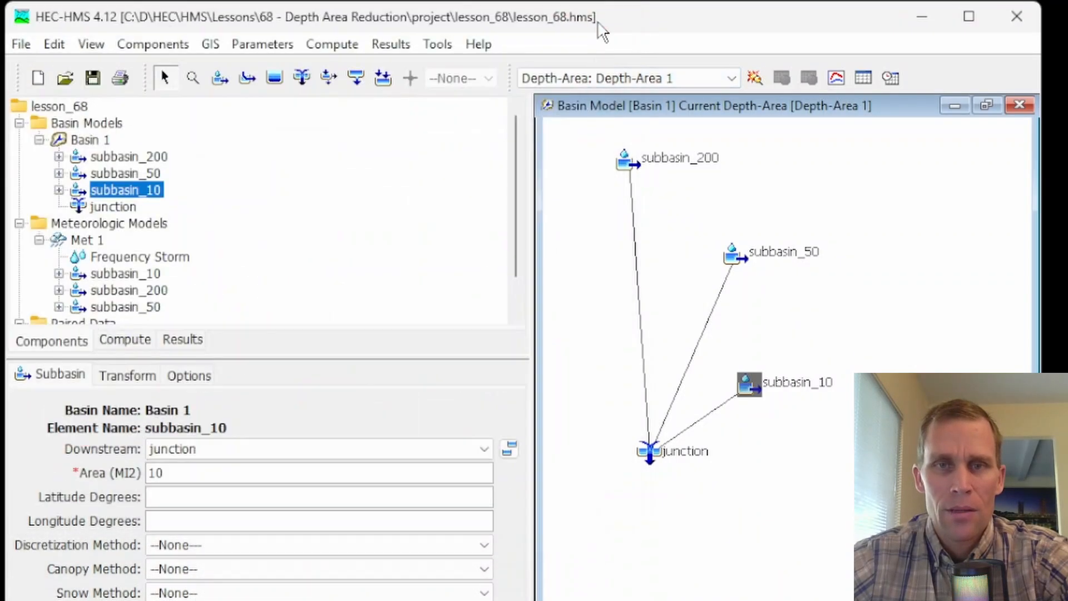
- Select the subbasin_50 element in the basin map and set subbasin_50 as the analysis point for viewing results
left_click(734, 257)
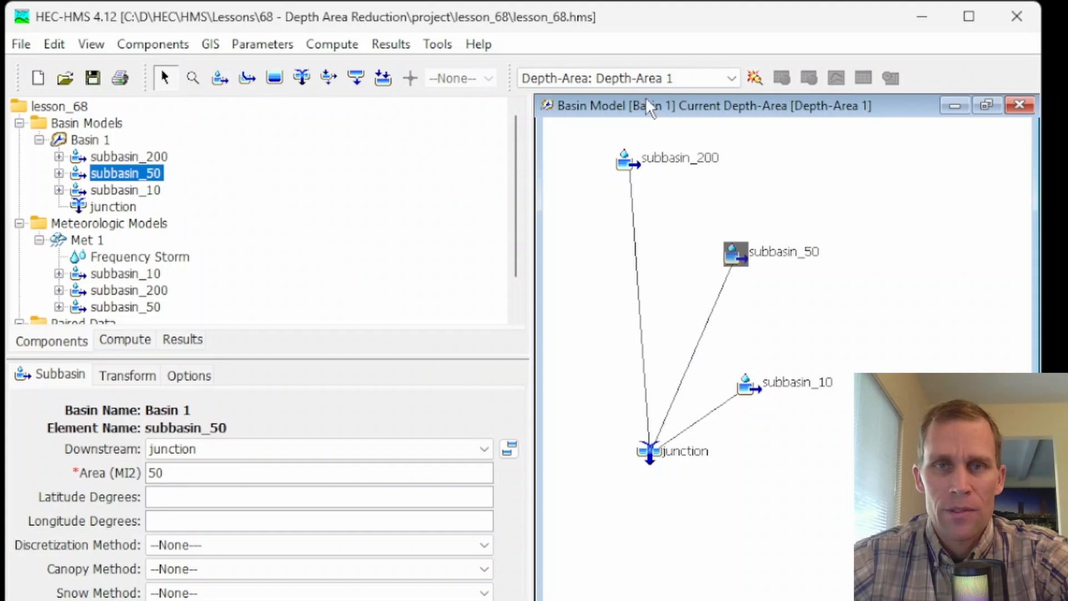
left_click(438, 45)
mouse_move(391, 45)
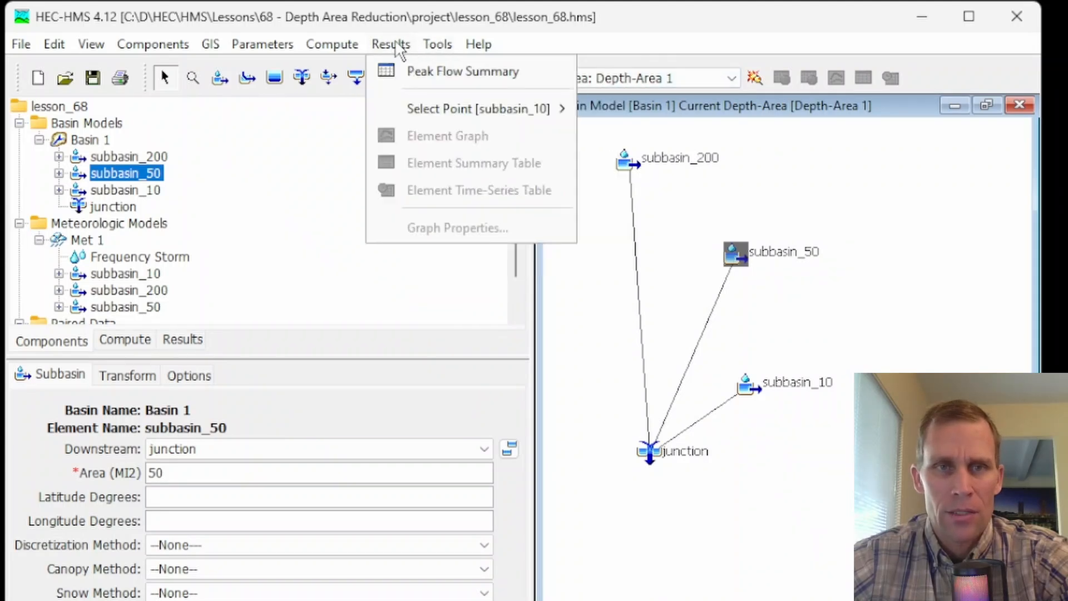
mouse_move(414, 108)
left_click(627, 138)
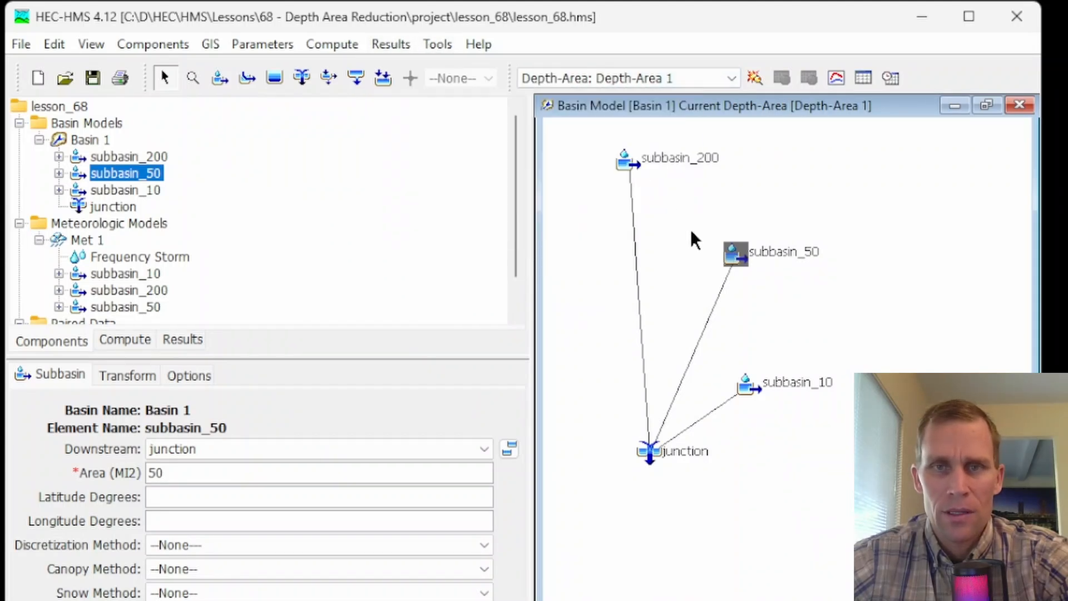
- View the Depth-Area 1 results graph of subbasin_50 directly from its element in the basin map, and close it
right_click(740, 260)
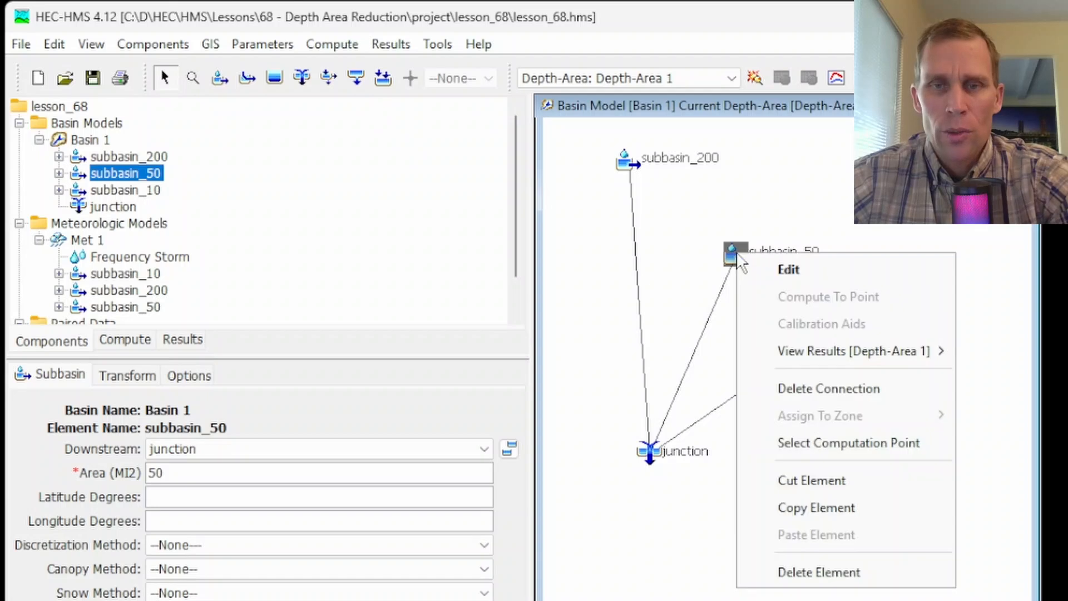
mouse_move(783, 355)
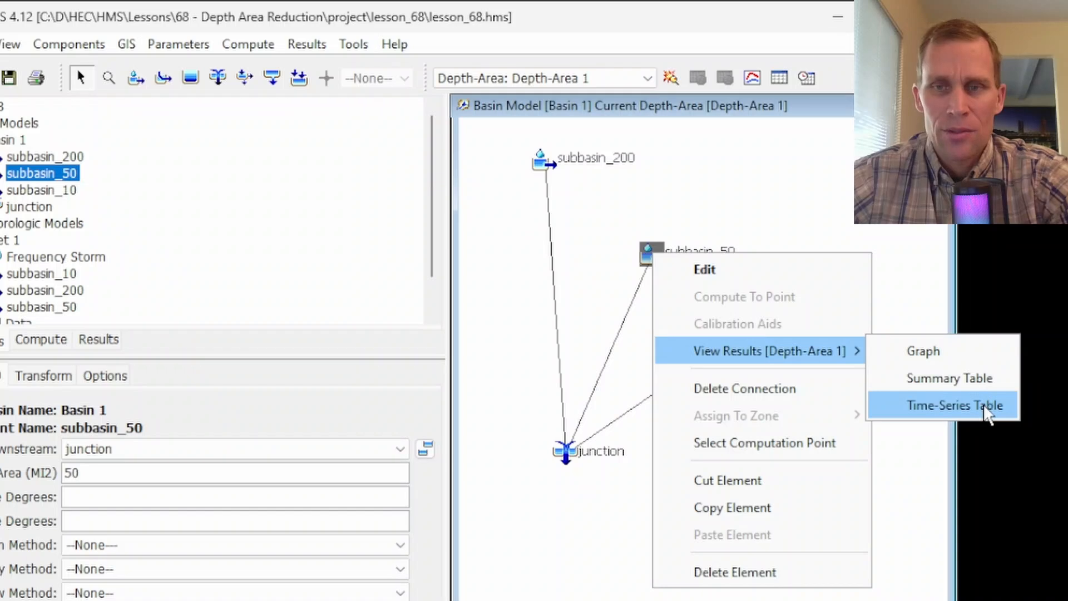
left_click(939, 352)
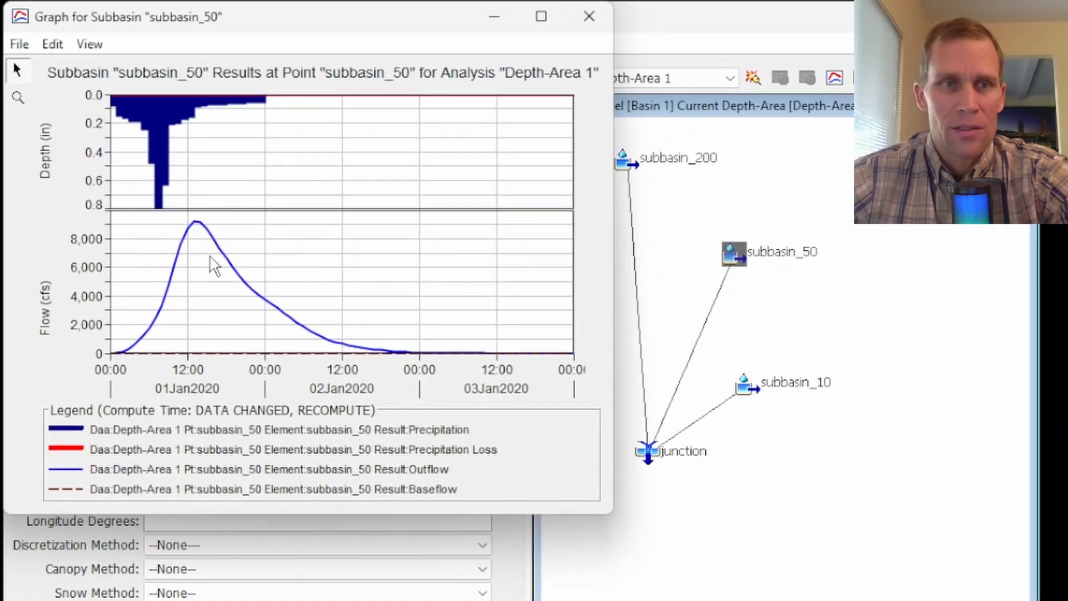
left_click(588, 16)
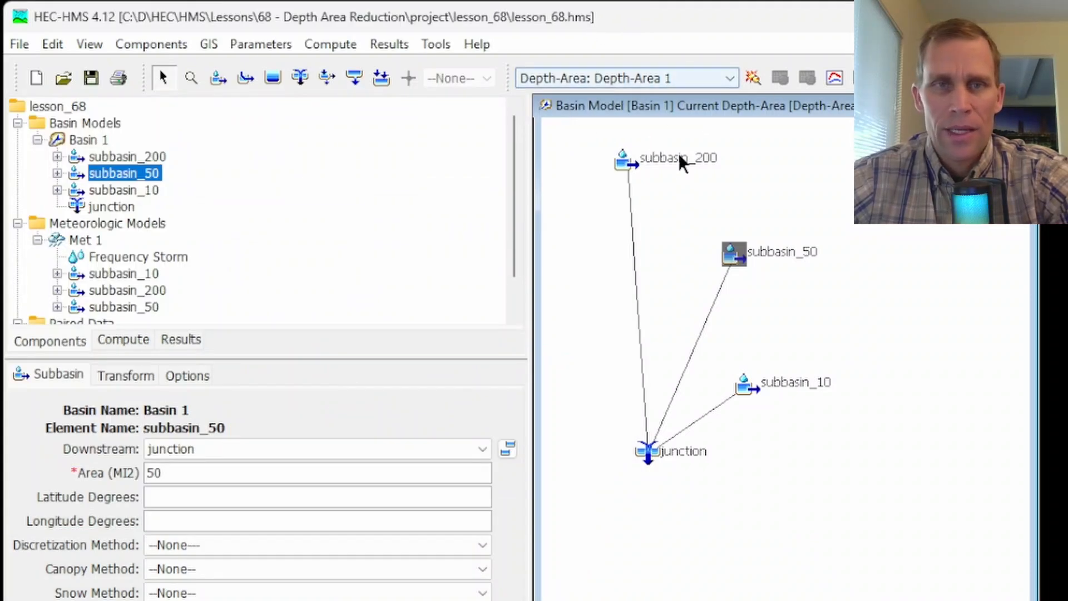
left_click(389, 43)
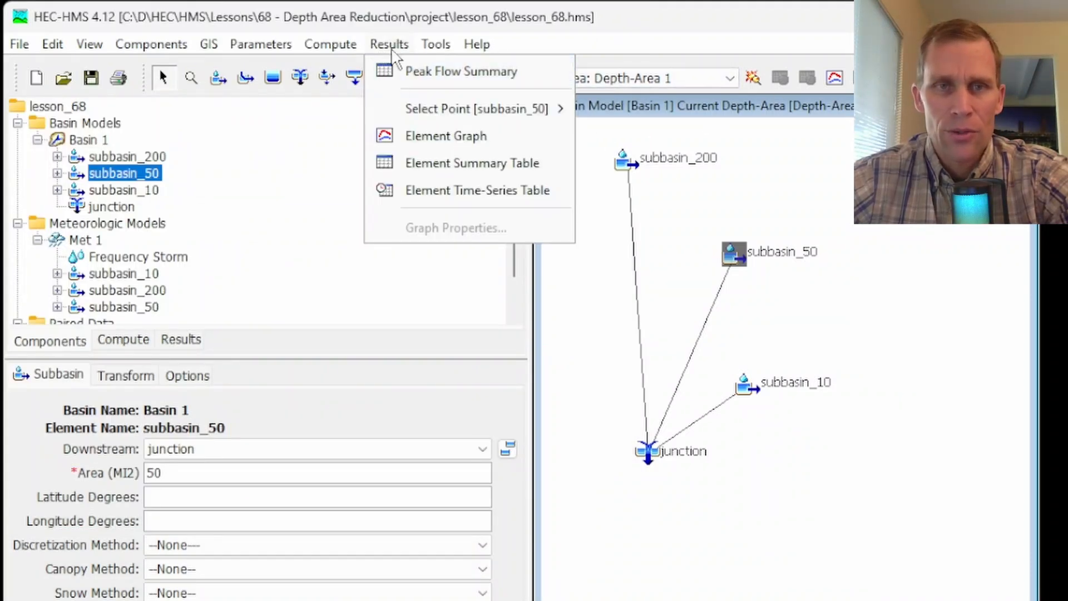
mouse_move(507, 114)
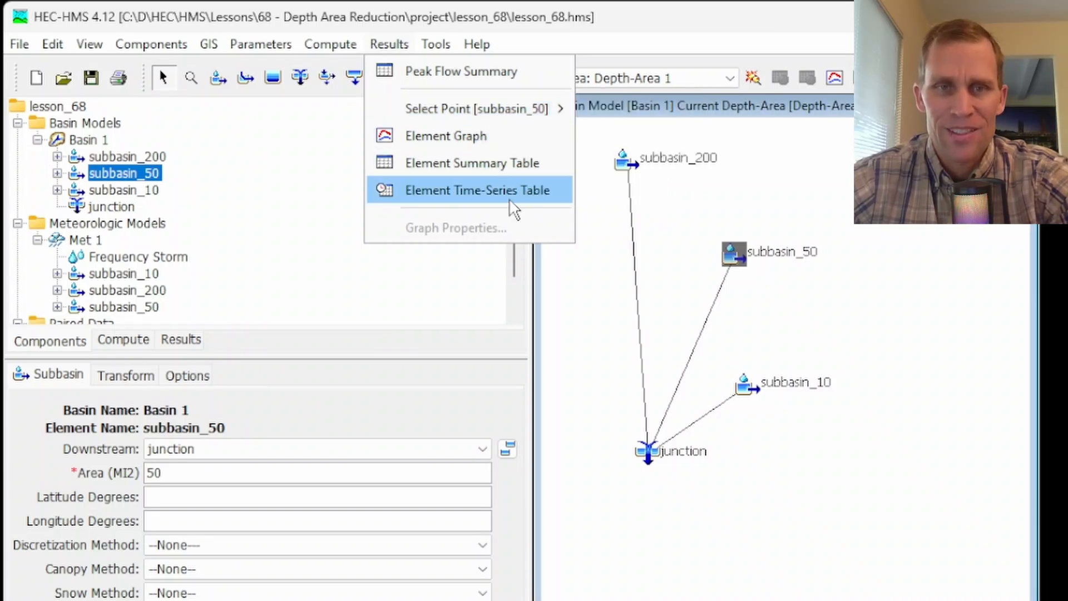
left_click(642, 33)
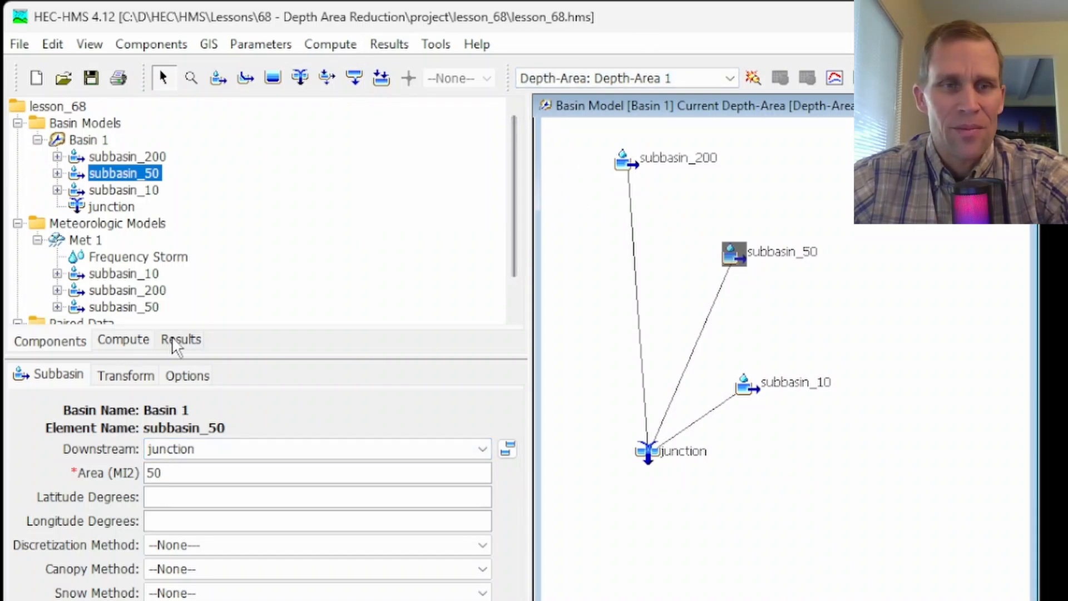
- View the results graph of subbasin_200 at the subbasin_200 analysis point of Depth-Area 1, and close it
left_click(189, 341)
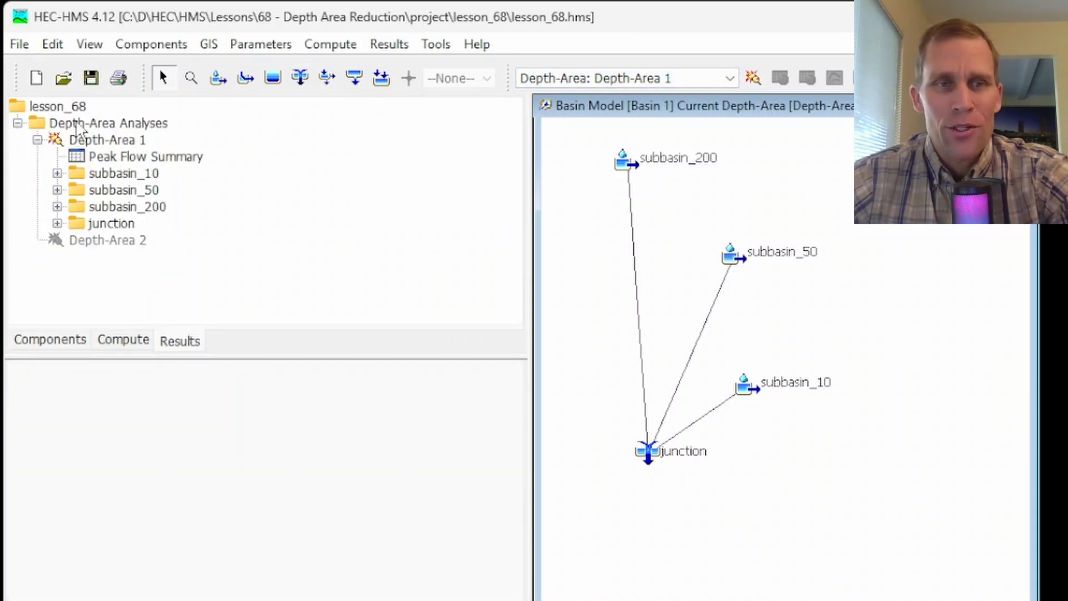
left_click(173, 342)
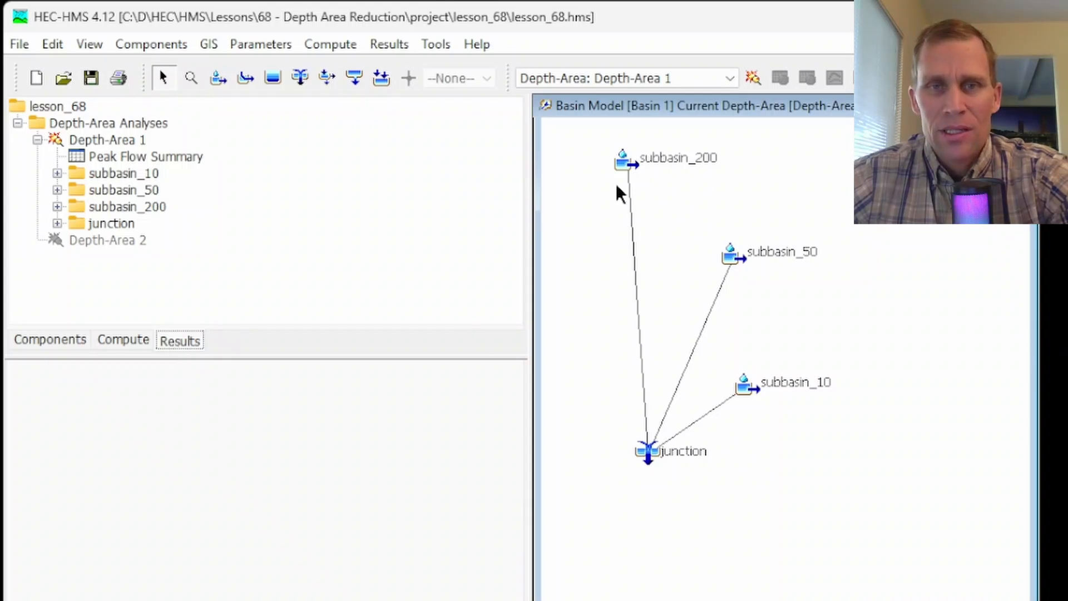
left_click(57, 207)
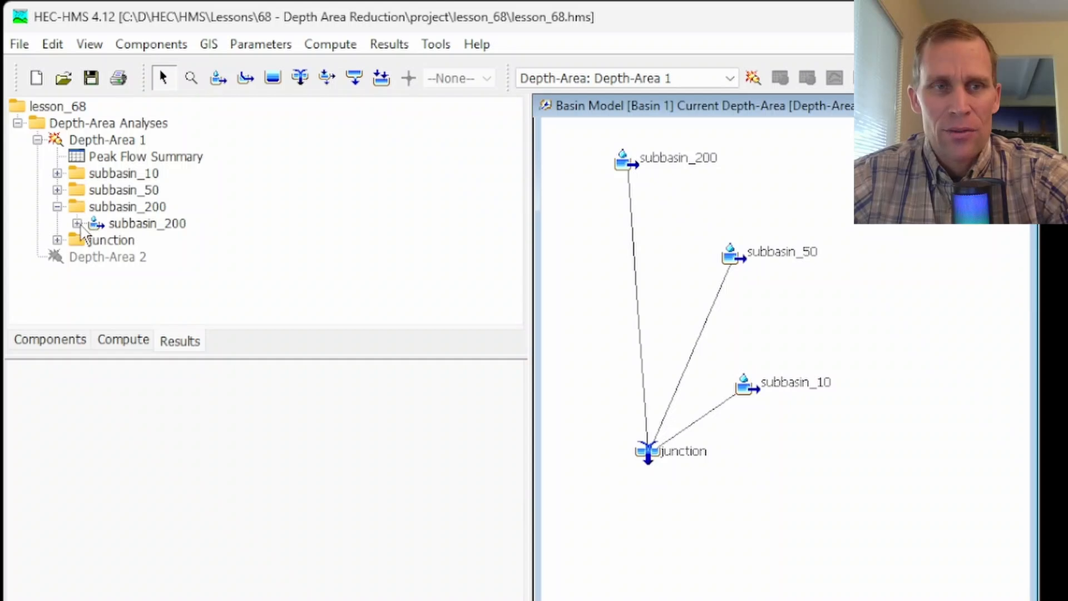
left_click(78, 223)
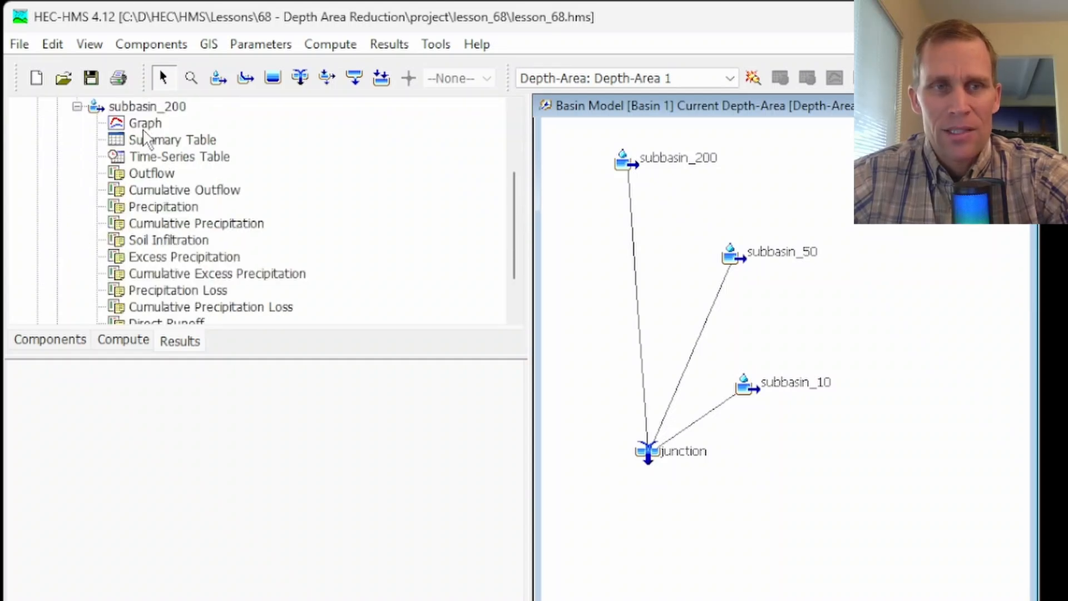
scroll(170, 162, "up", 2)
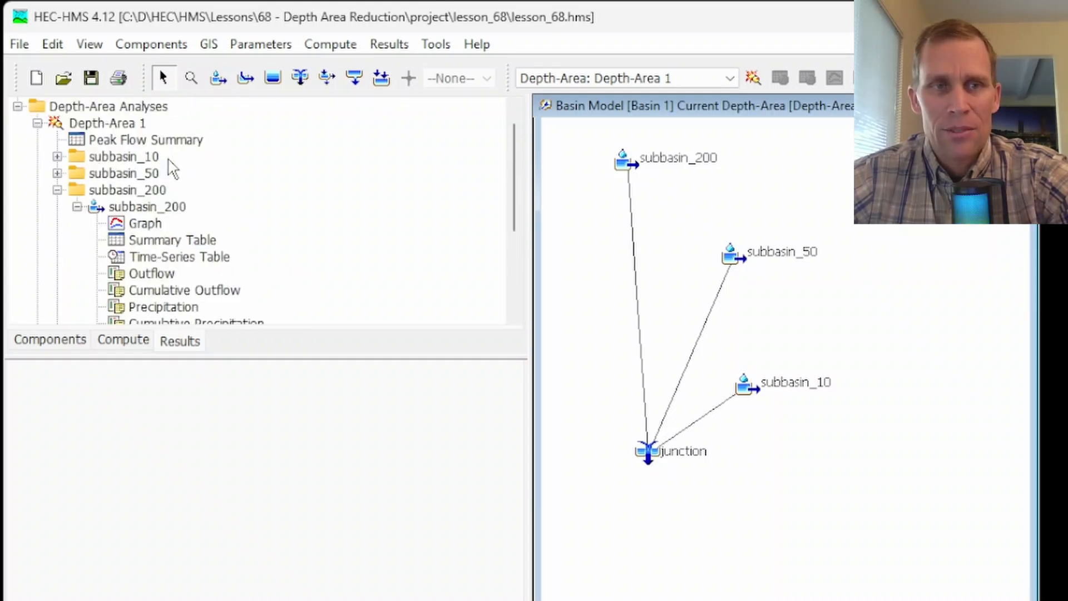
left_click(147, 223)
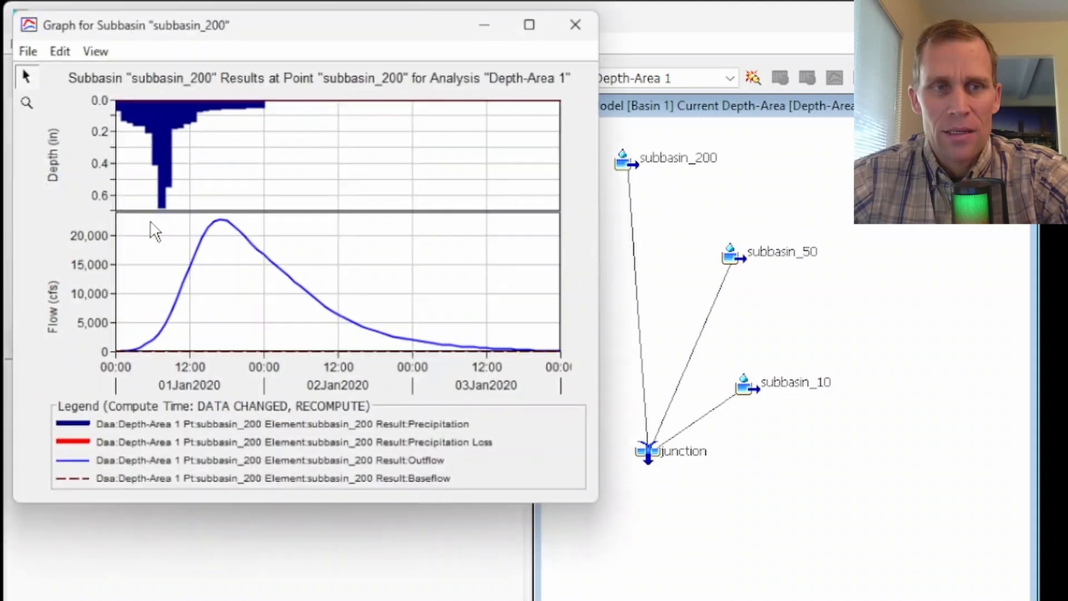
left_click(588, 18)
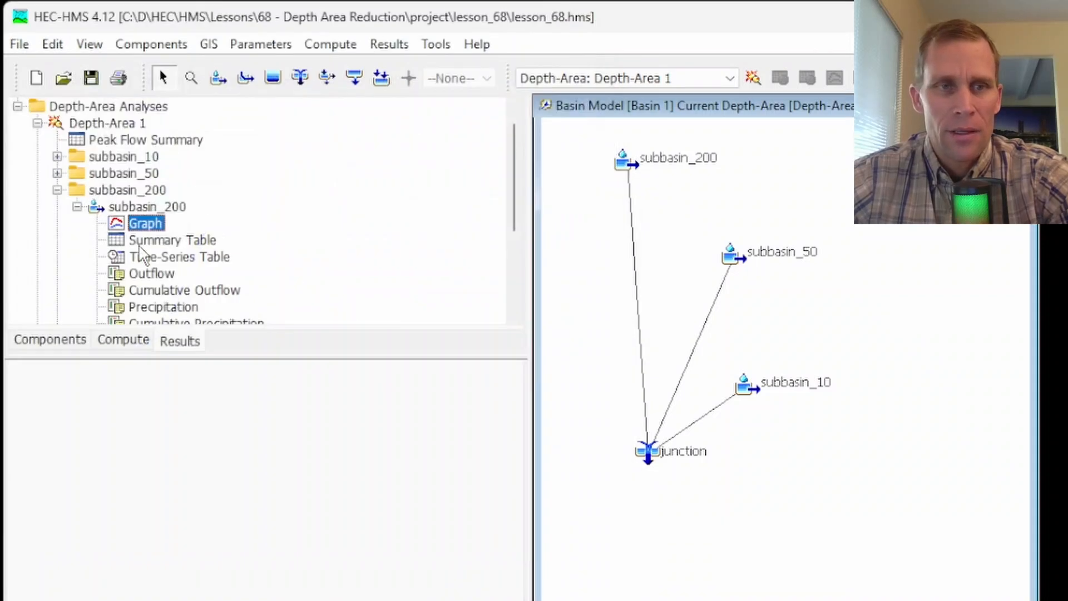
- Review the summary table and the time-series results table of subbasin_200, closing each, and look through its remaining result items
left_click(172, 239)
left_click(534, 15)
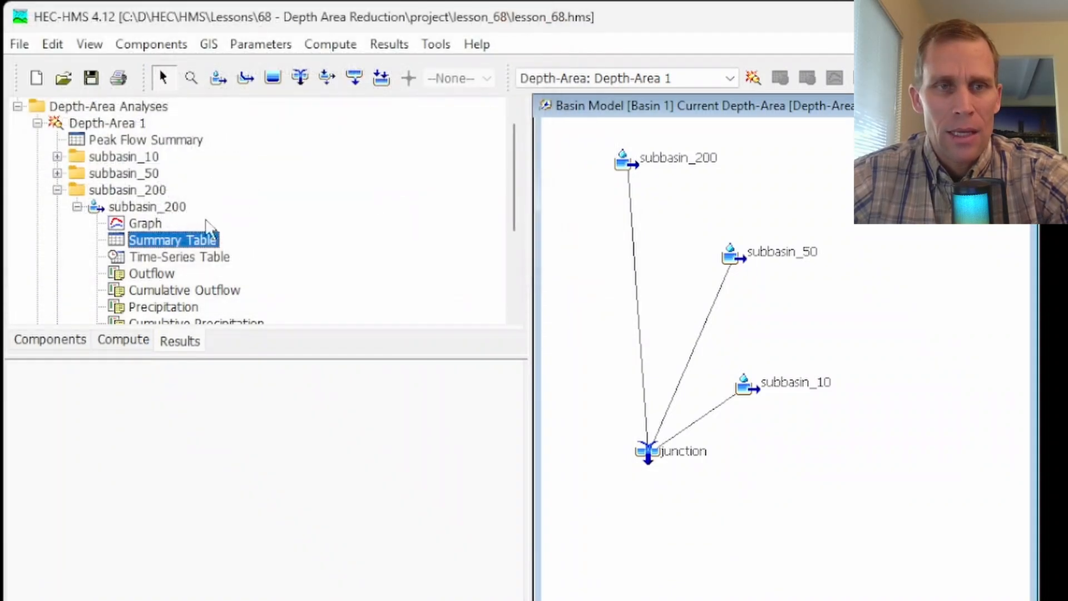
left_click(173, 257)
left_click(577, 22)
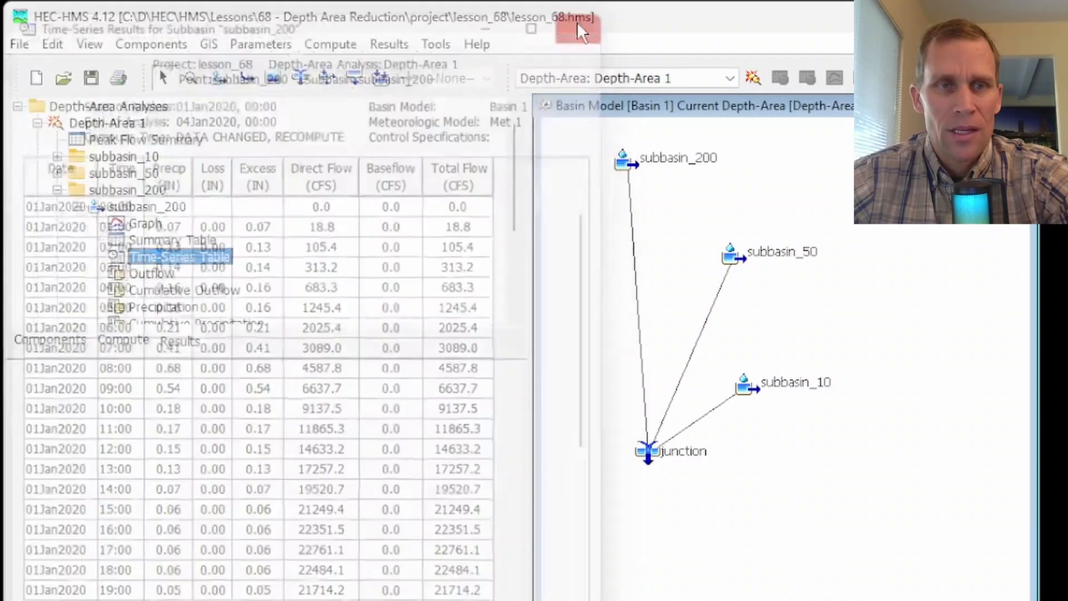
scroll(166, 228, "down", 2)
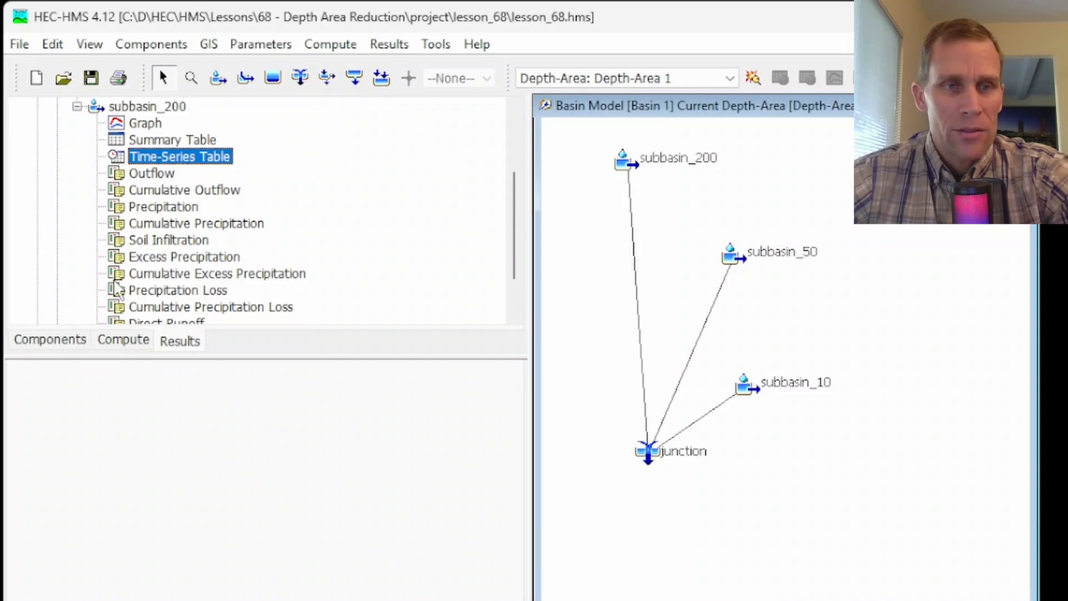
- Open the compute settings of Depth-Area 1 and highlight the file name of its output DSS file
left_click(120, 342)
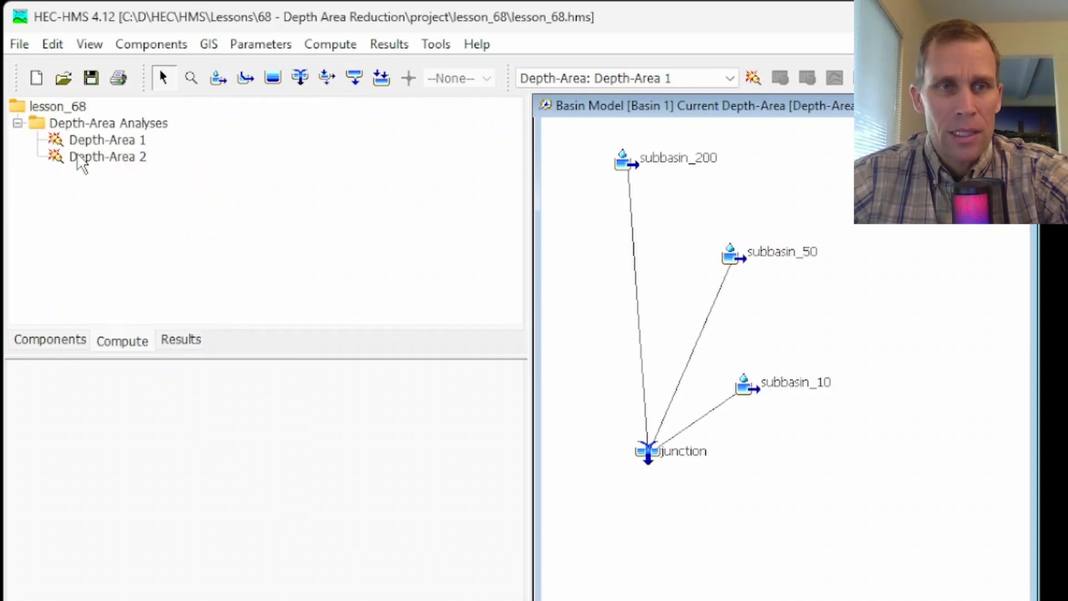
left_click(89, 144)
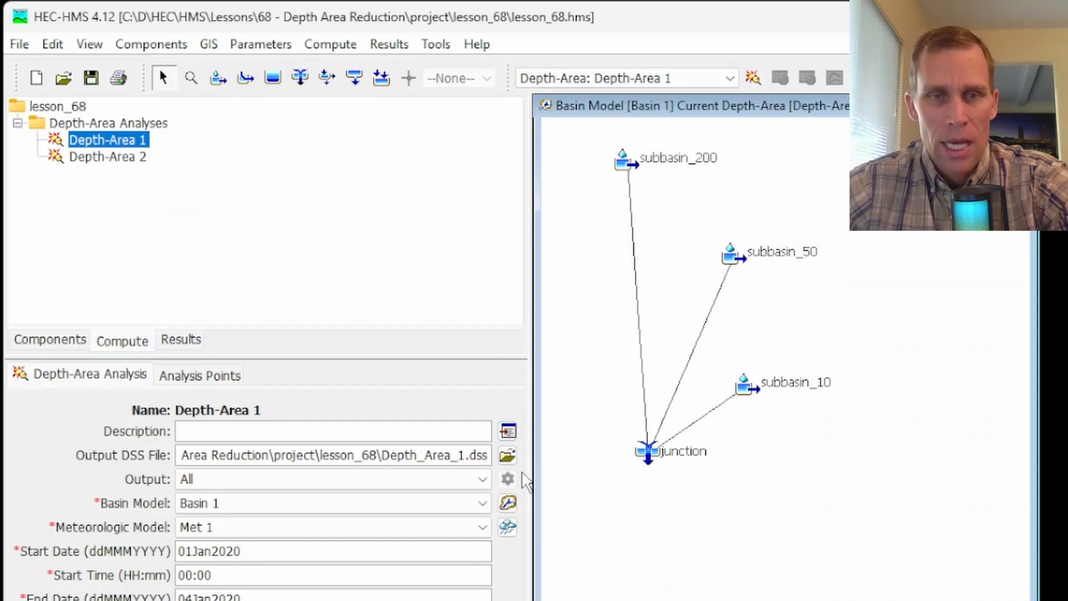
left_click_drag(383, 454, 530, 466)
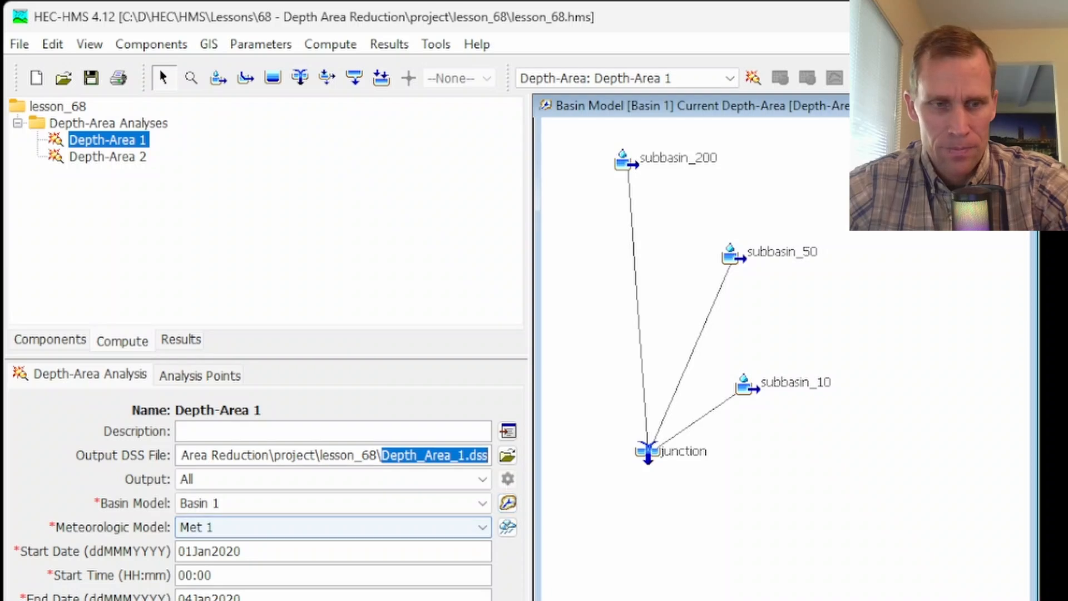
- Switch to HEC-DSSVue and open Depth_Area_1.dss from the lesson_68 project folder
key("super")
left_click(310, 371)
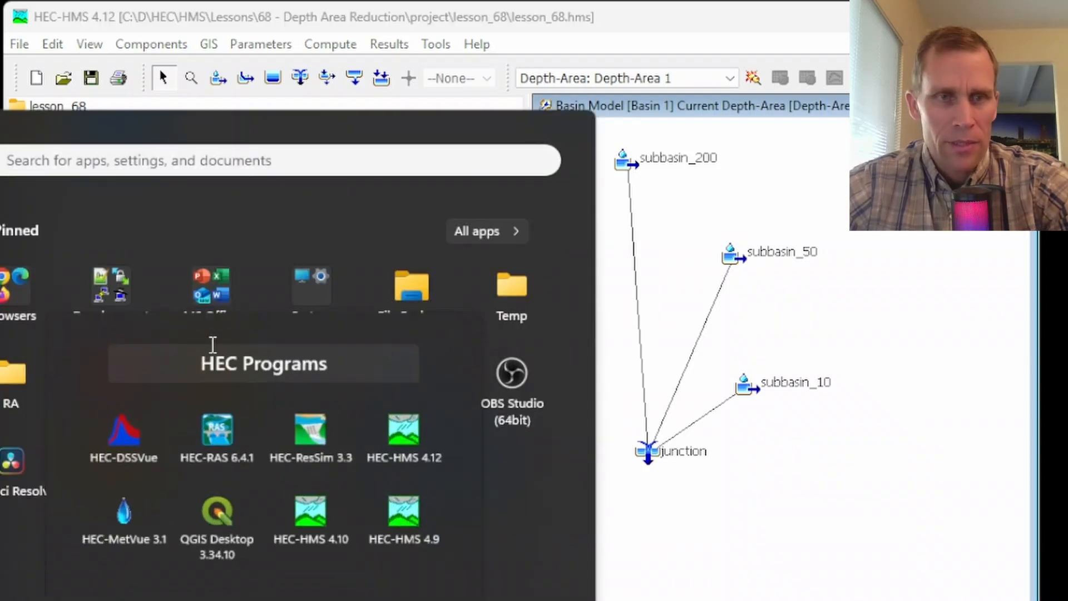
left_click(118, 436)
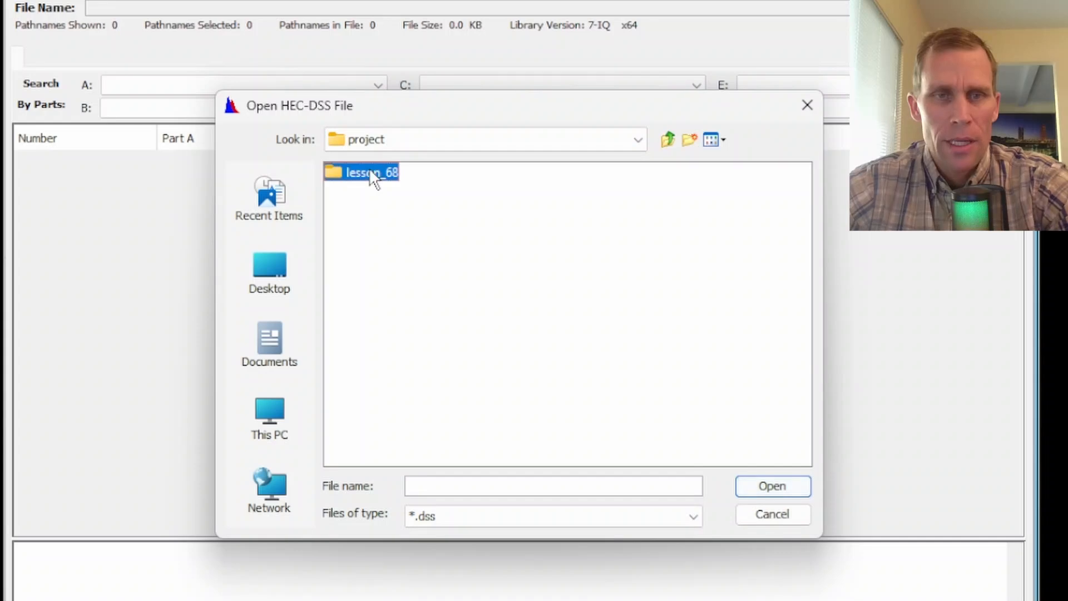
double_click(370, 173)
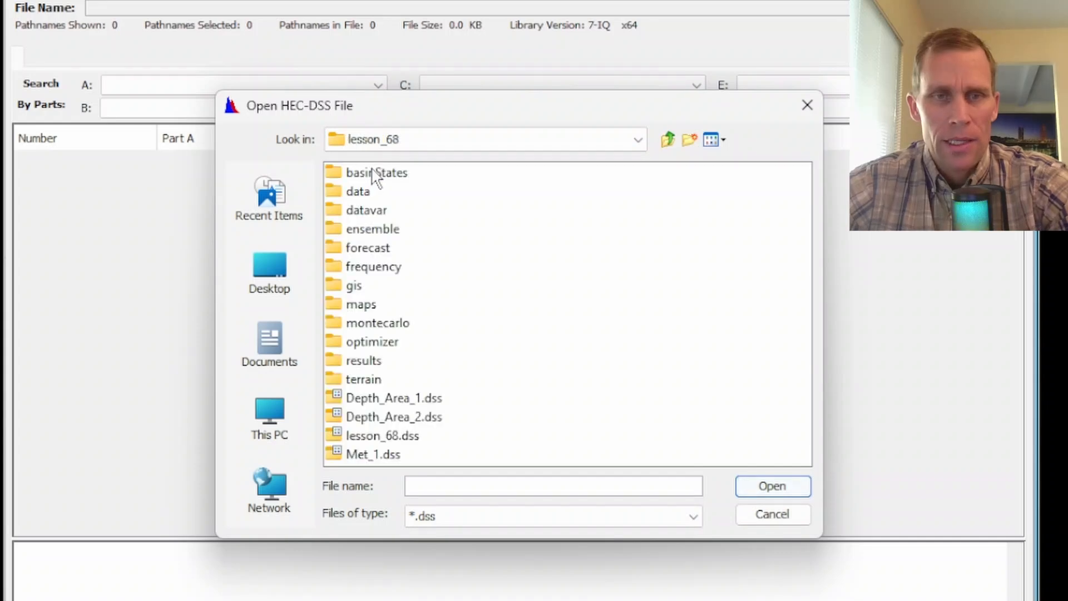
left_click(383, 399)
left_click(763, 492)
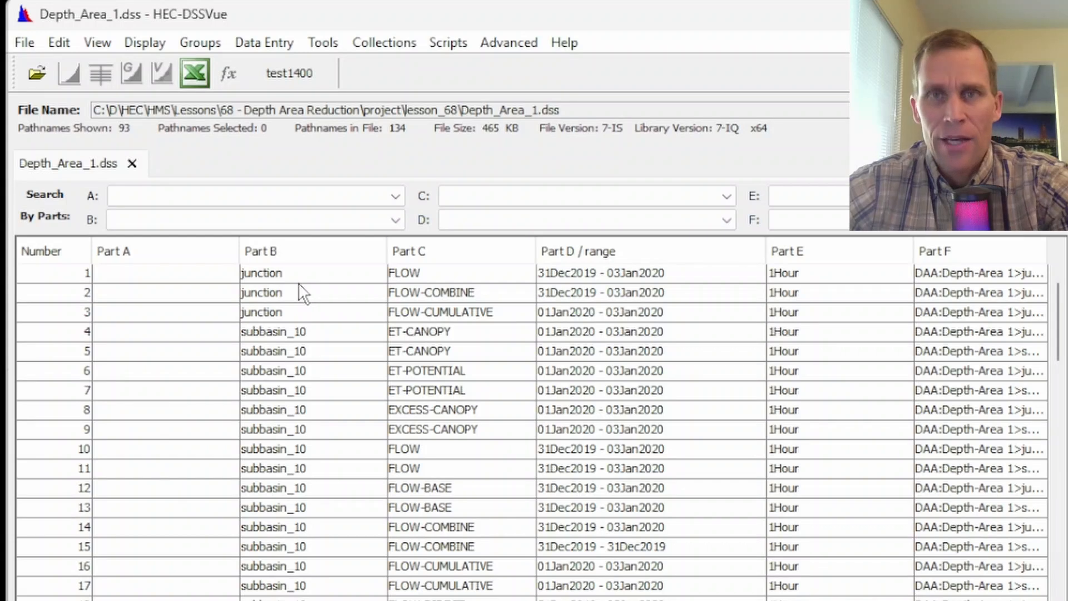
- Look through the stored pathnames and filter the records by Part C to FLOW
scroll(313, 368, "down", 11)
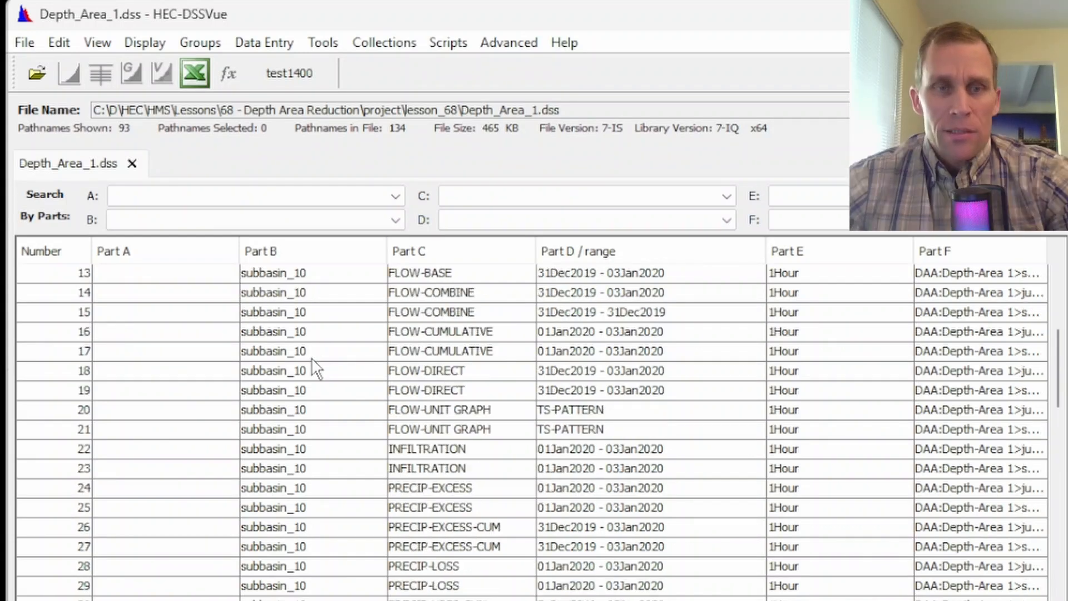
scroll(314, 368, "down", 12)
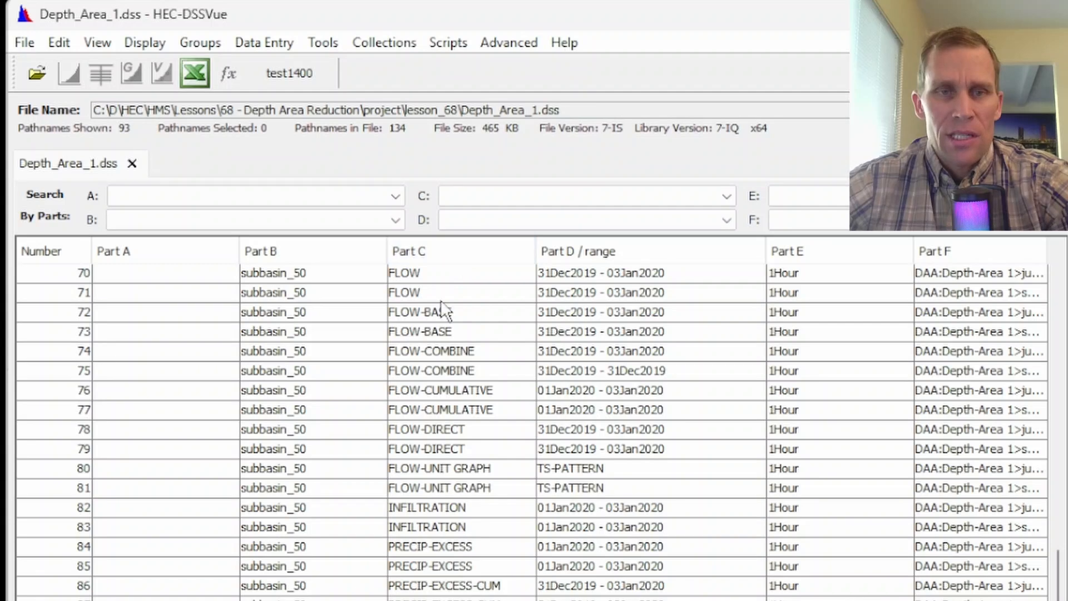
scroll(441, 299, "up", 20)
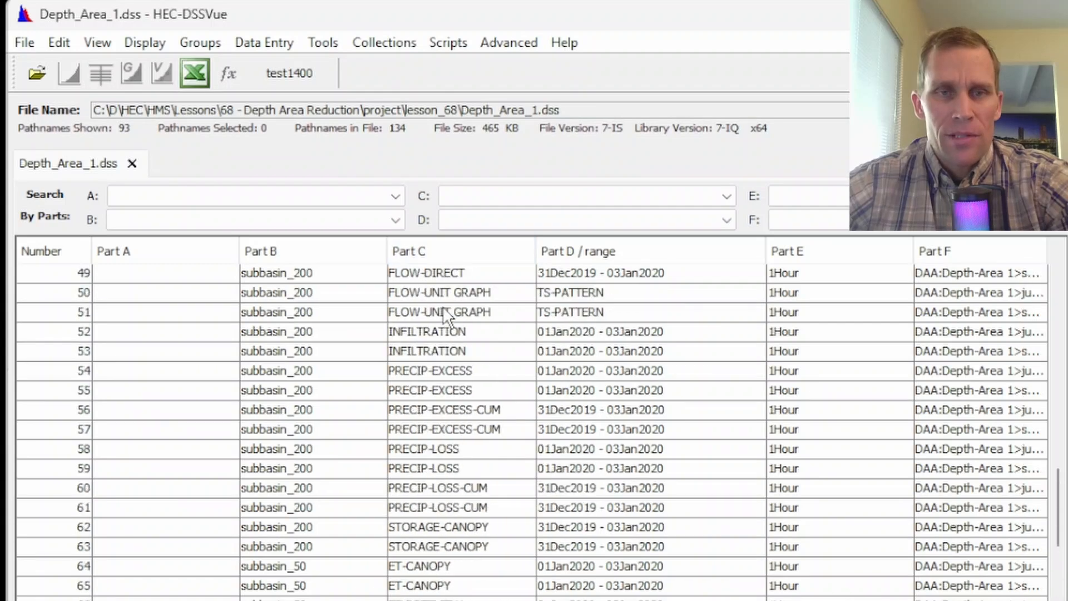
left_click(474, 196)
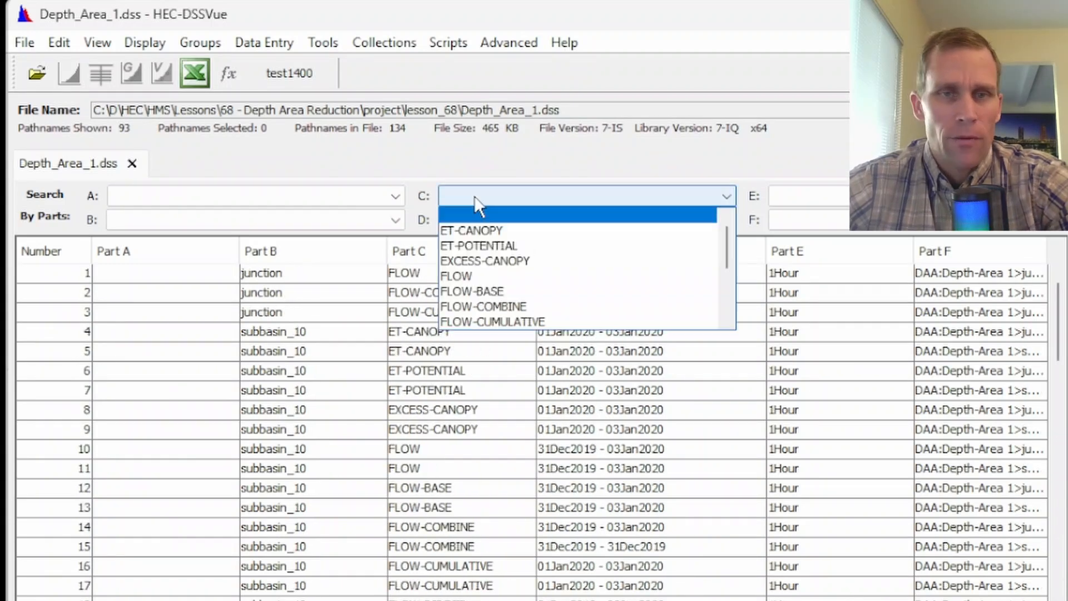
left_click(495, 276)
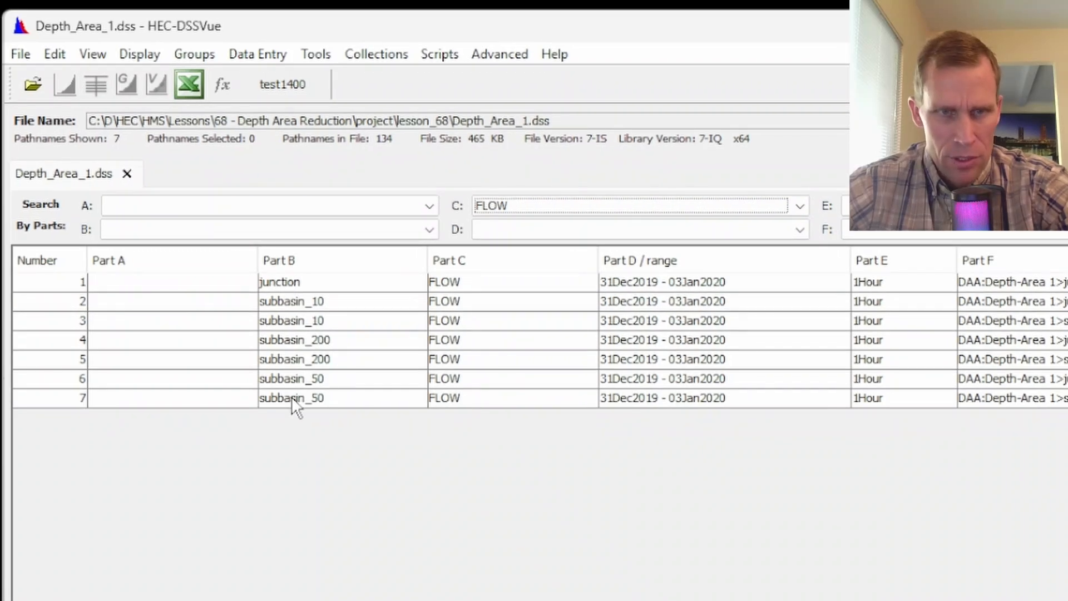
- Plot and tabulate the subbasin_10 FLOW record for the junction analysis point, closing the plot and the table
left_click(282, 302)
left_click(65, 89)
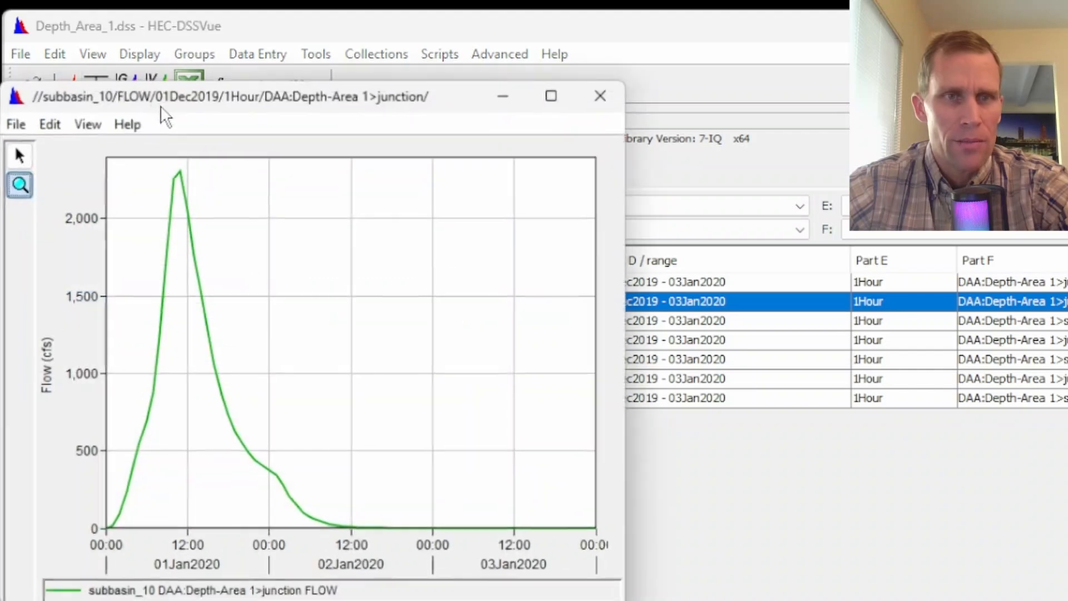
left_click_drag(218, 86, 341, 72)
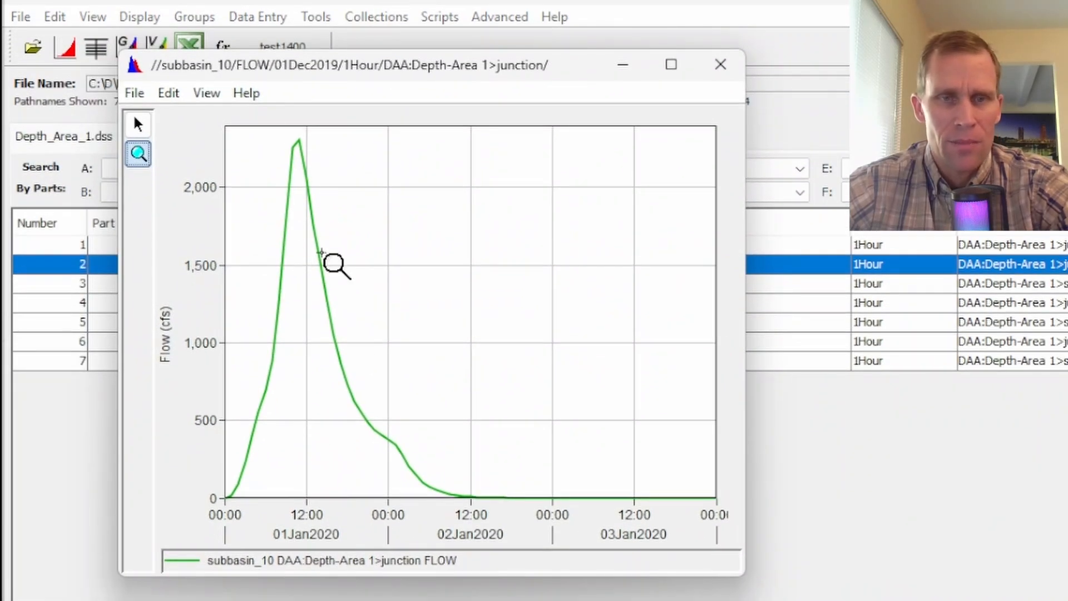
left_click(723, 65)
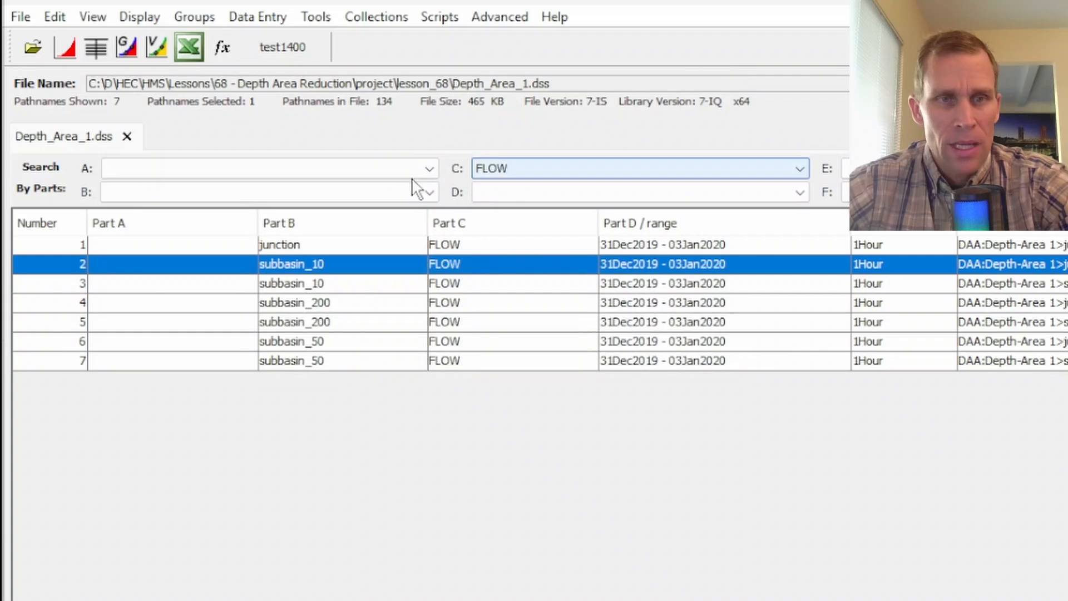
left_click(94, 55)
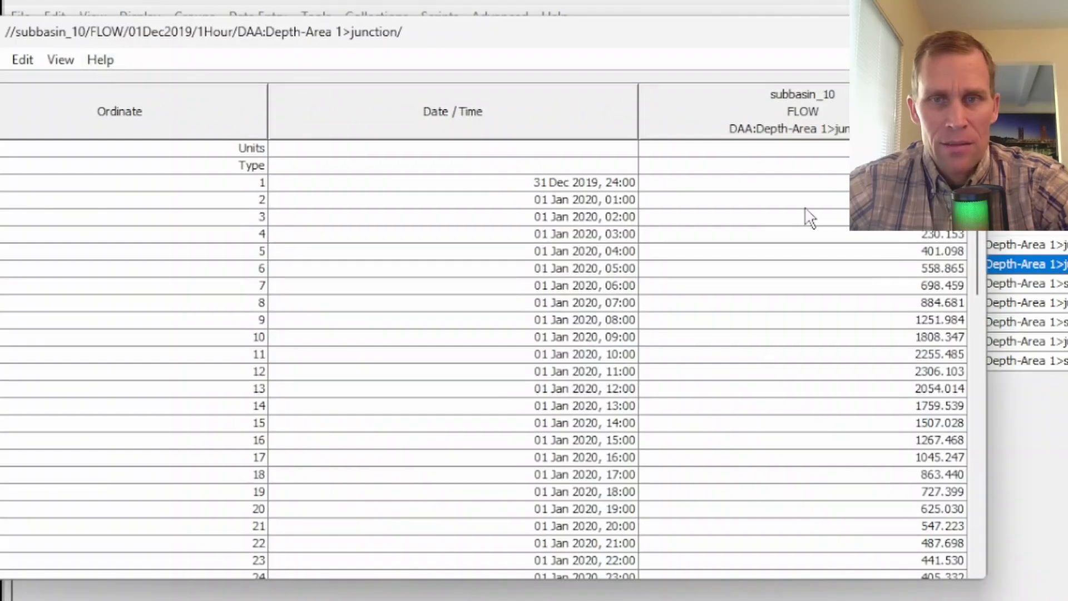
mouse_move(977, 192)
left_mouse_down()
mouse_move(1021, 472)
mouse_move(960, 377)
mouse_move(971, 187)
left_mouse_up()
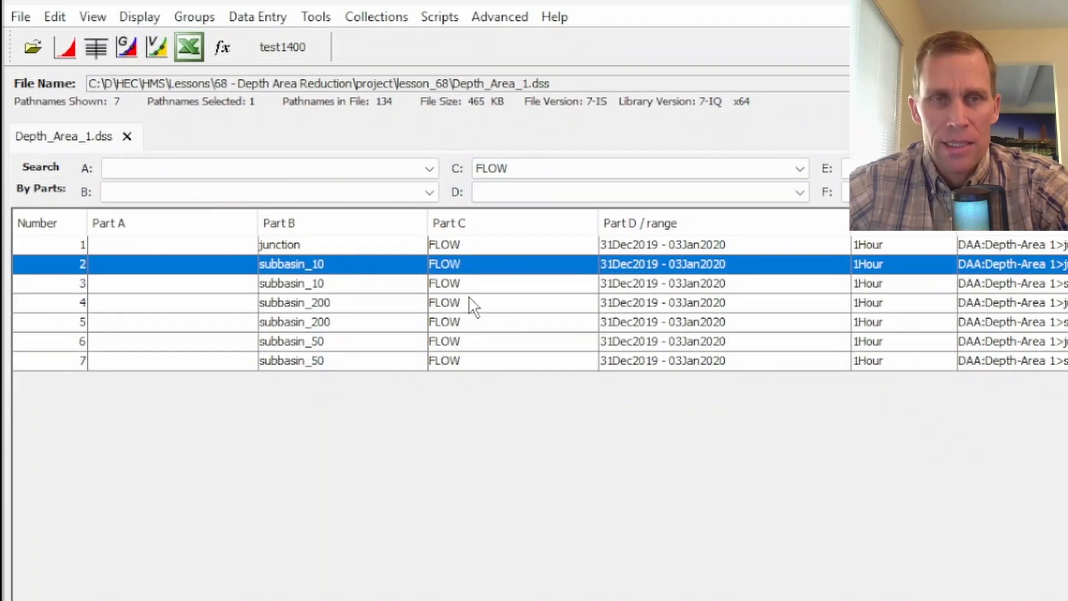
- Add the junction, subbasin_200 and subbasin_50 FLOW records for the junction analysis point to the selection and plot all four together
left_click(450, 245, "ctrl")
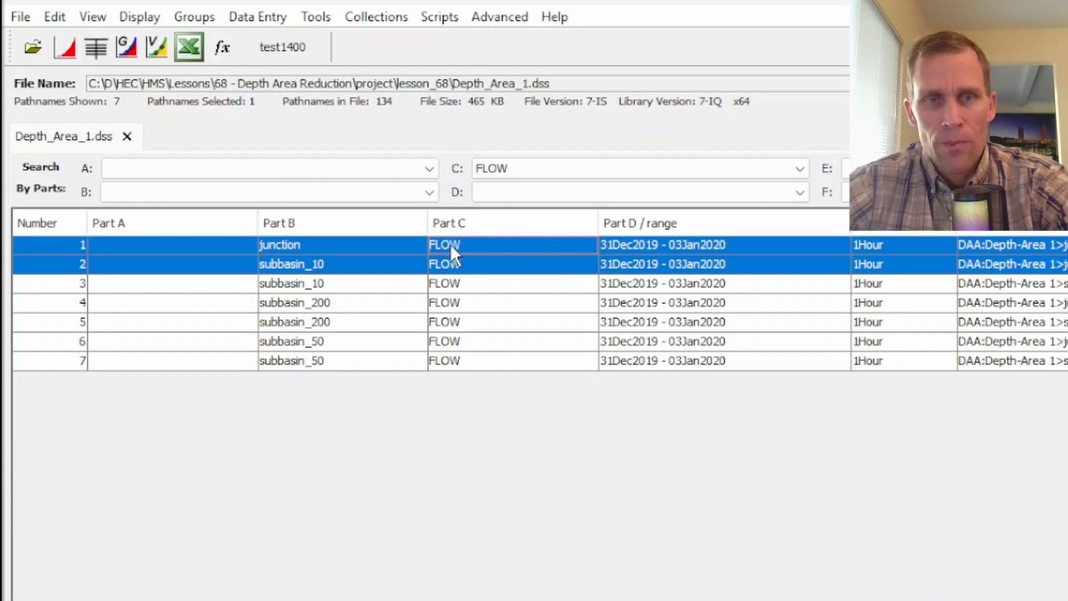
left_click(466, 303, "ctrl")
left_click(475, 342, "ctrl")
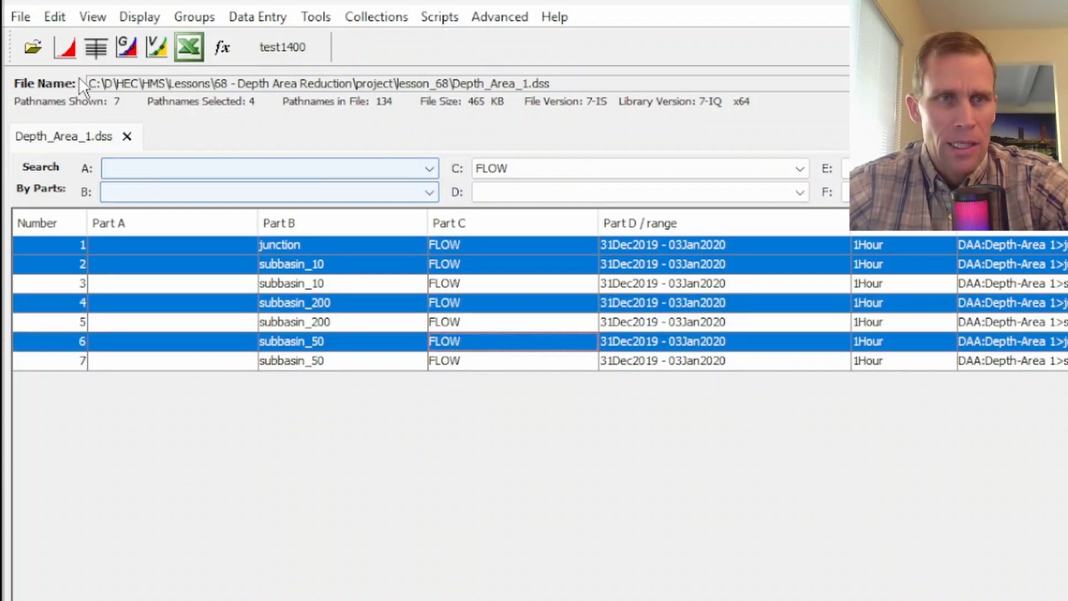
left_click(67, 51)
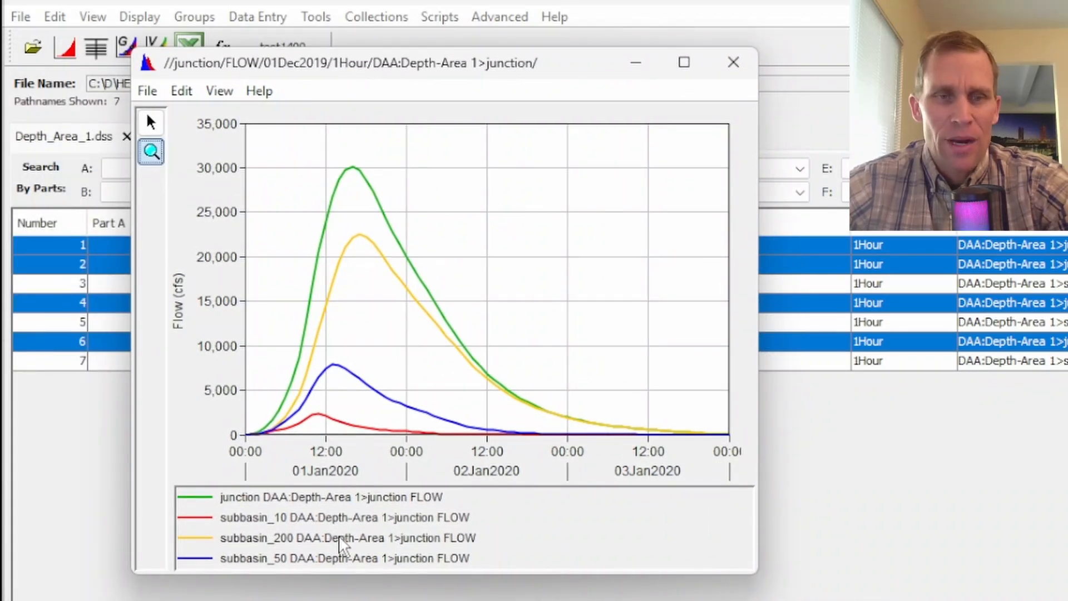
- Highlight the junction, subbasin_200, subbasin_50 and subbasin_10 hydrographs one after another in the combined plot, and close it
left_click(295, 504)
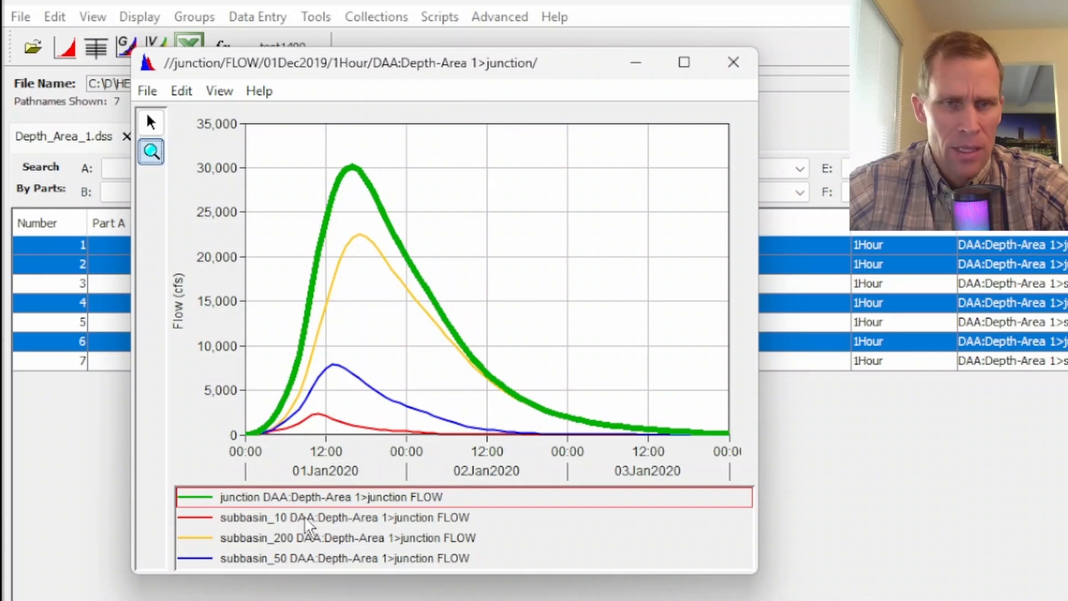
left_click(335, 538)
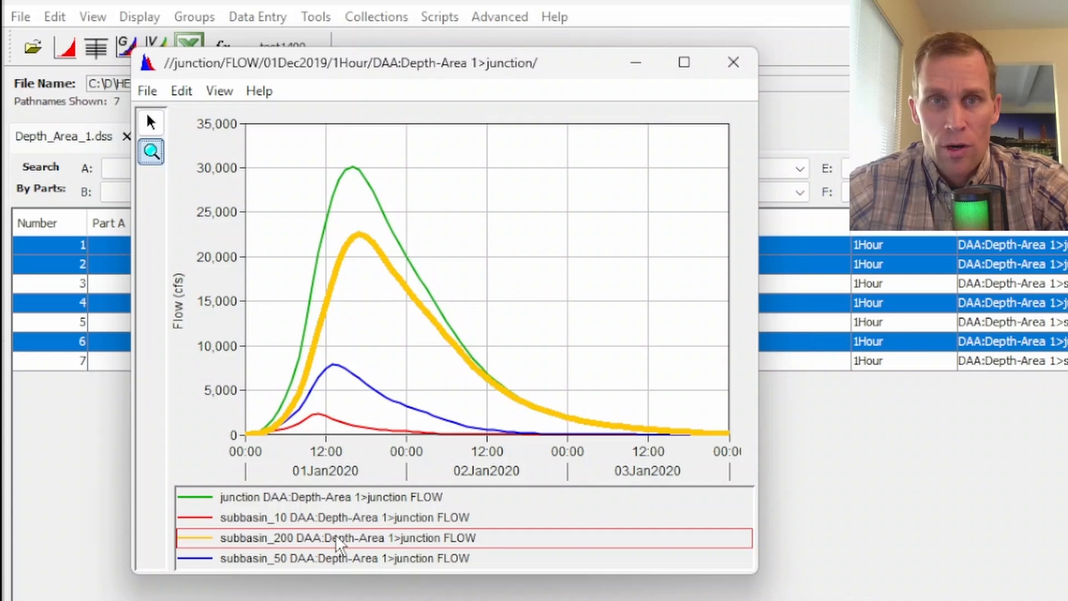
left_click(345, 561)
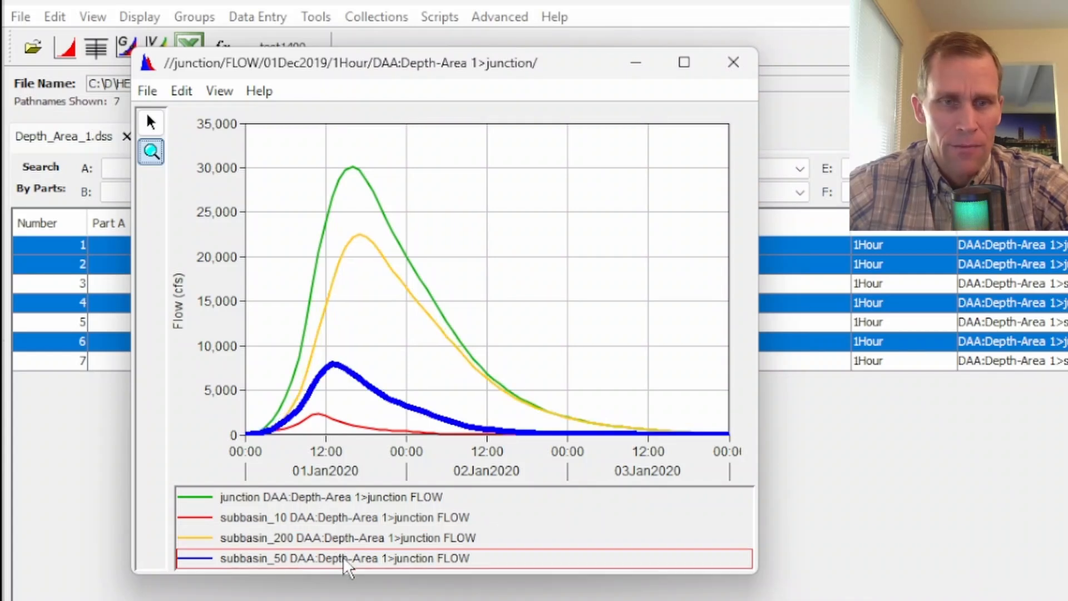
left_click(333, 523)
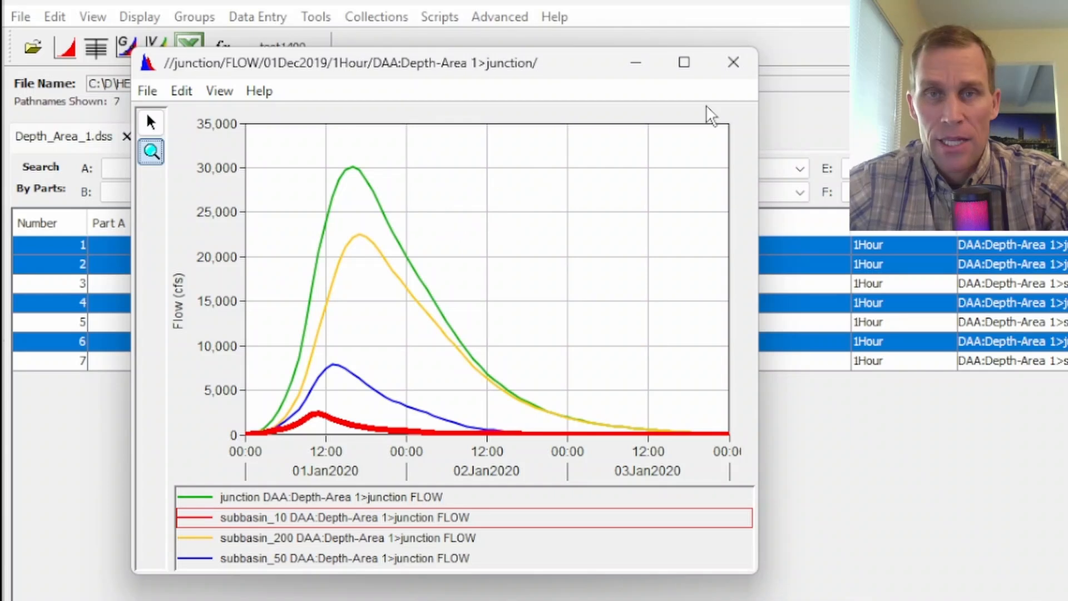
left_click(734, 64)
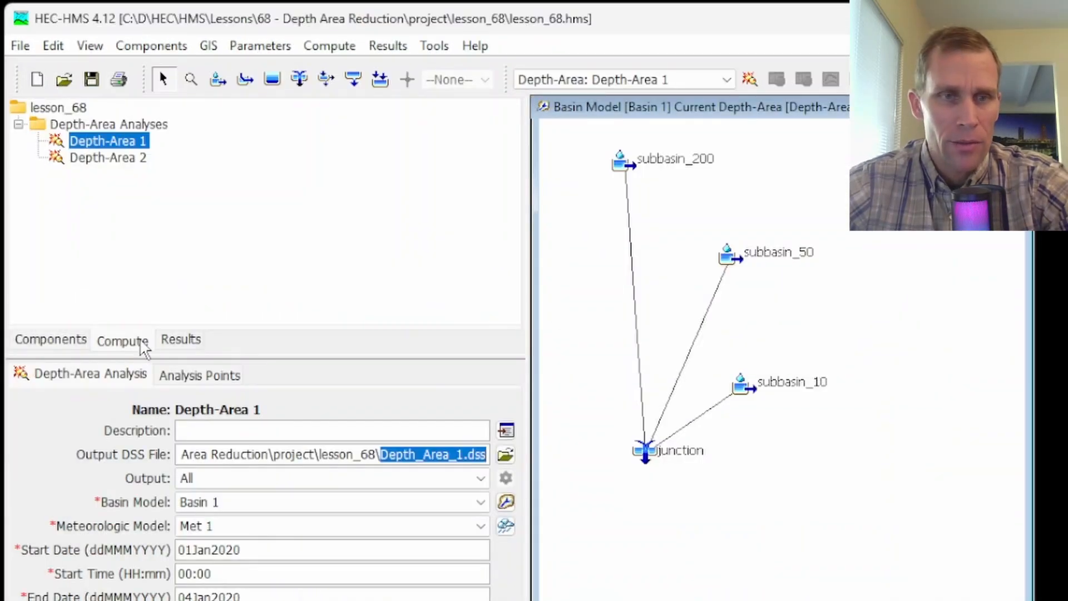
- Switch to the HEC-HMS Depth-Area 1 results and select the junction's Outflow at the junction analysis point
left_click(177, 340)
scroll(170, 253, "up", 3)
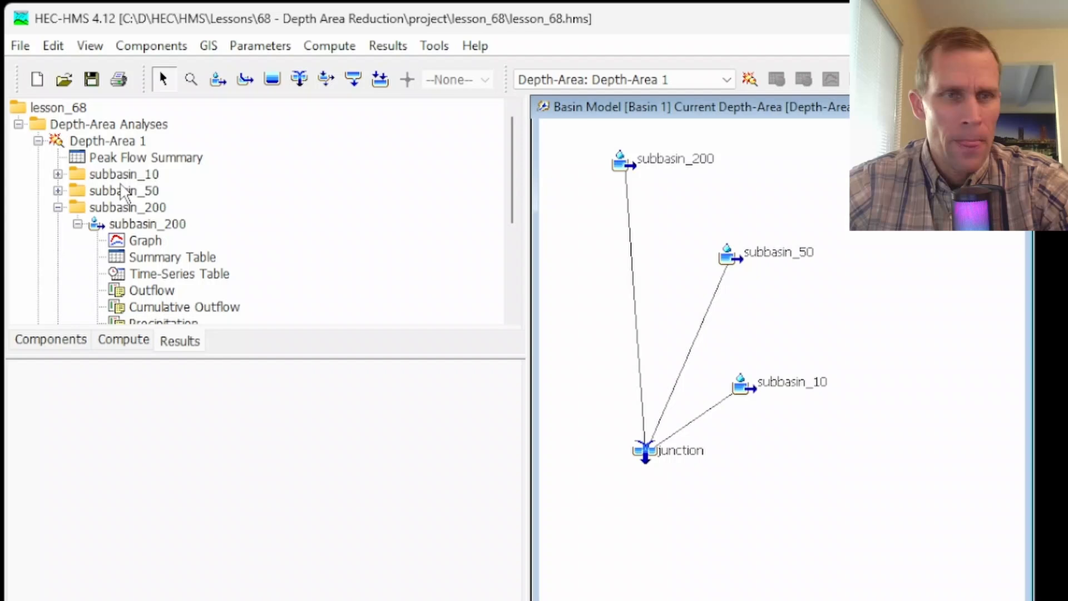
left_click(58, 208)
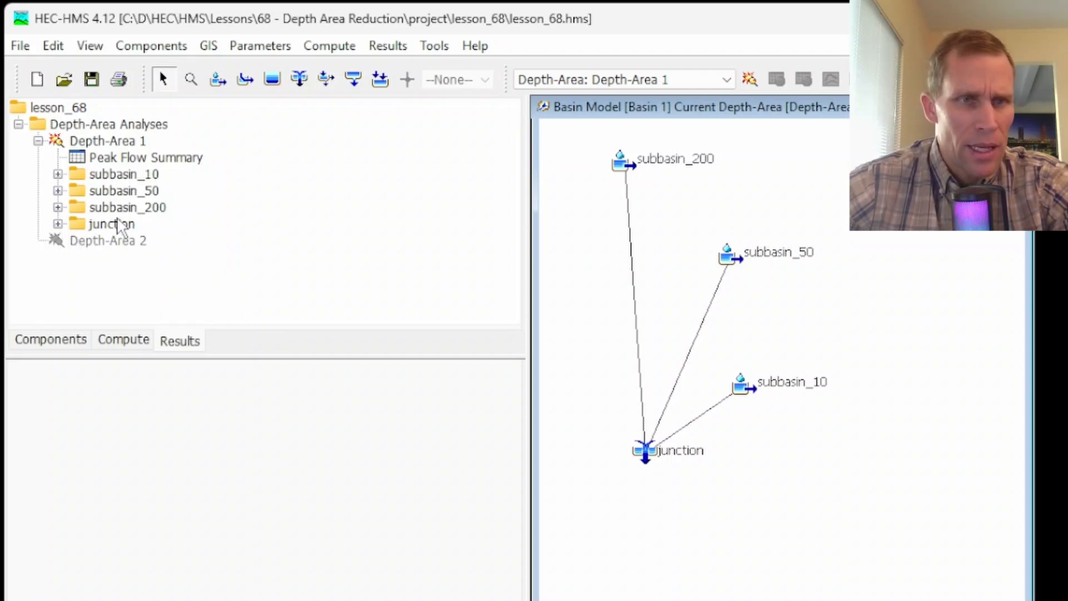
left_click(105, 141)
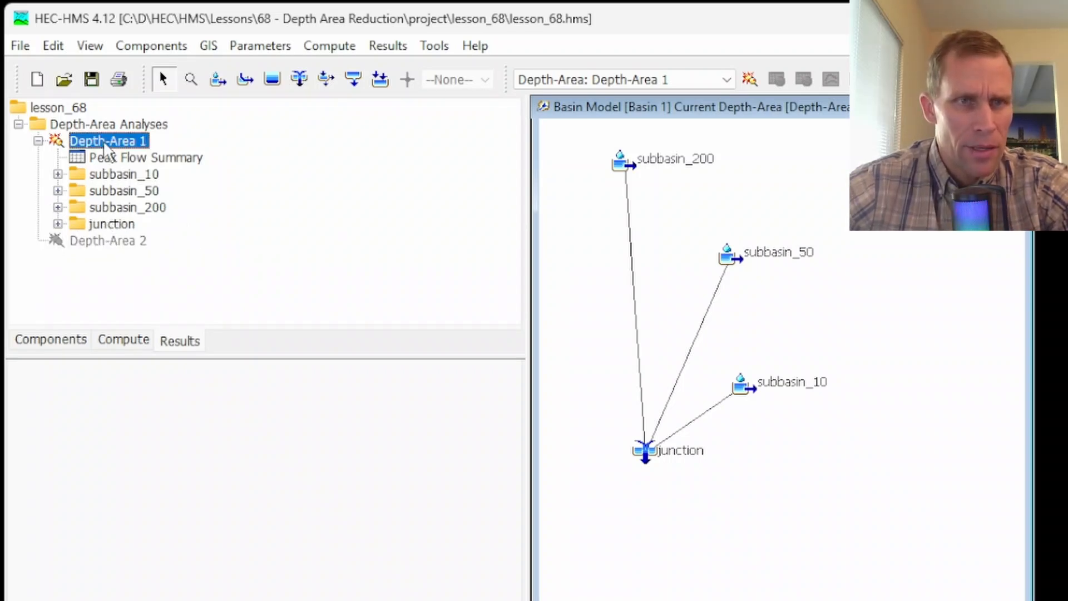
left_click(58, 224)
left_click(78, 240)
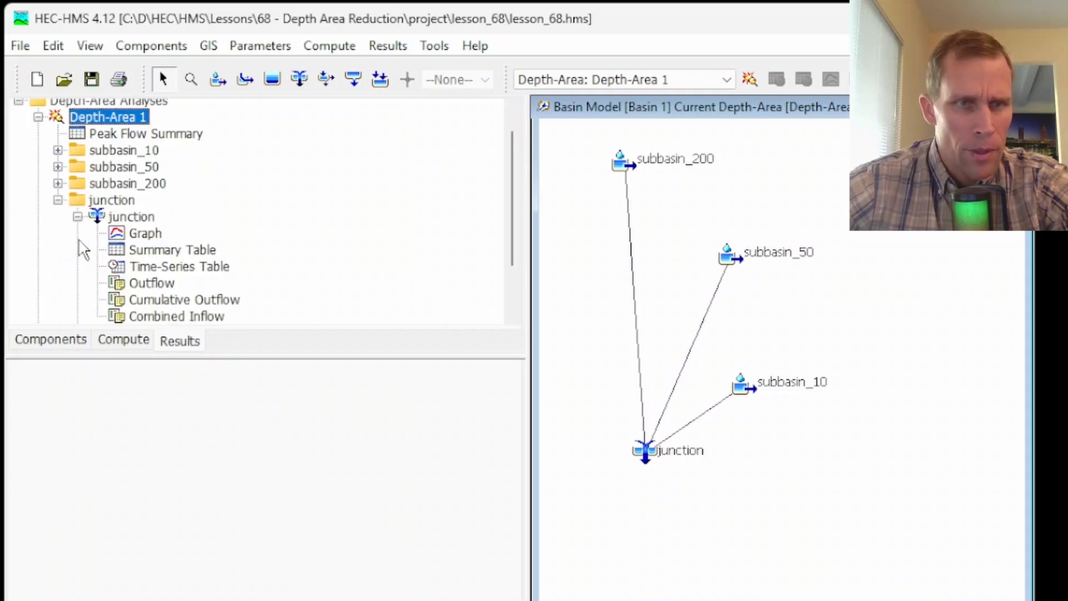
left_click(145, 284)
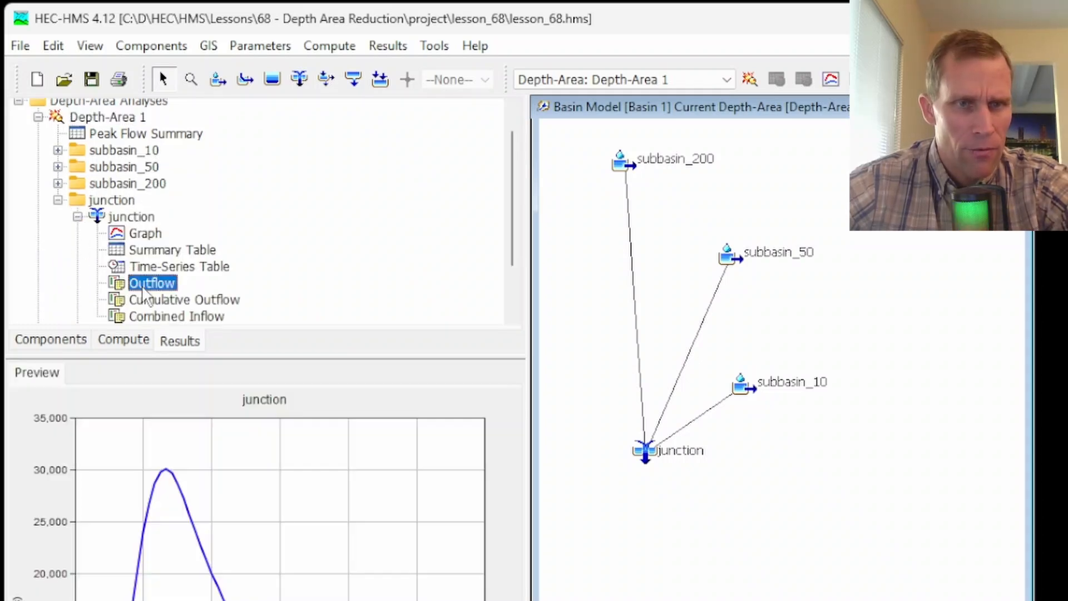
- Add the Outflow results of subbasin_200, subbasin_50 and subbasin_10 at their own analysis points to the selection and graph all four together
left_click(57, 184)
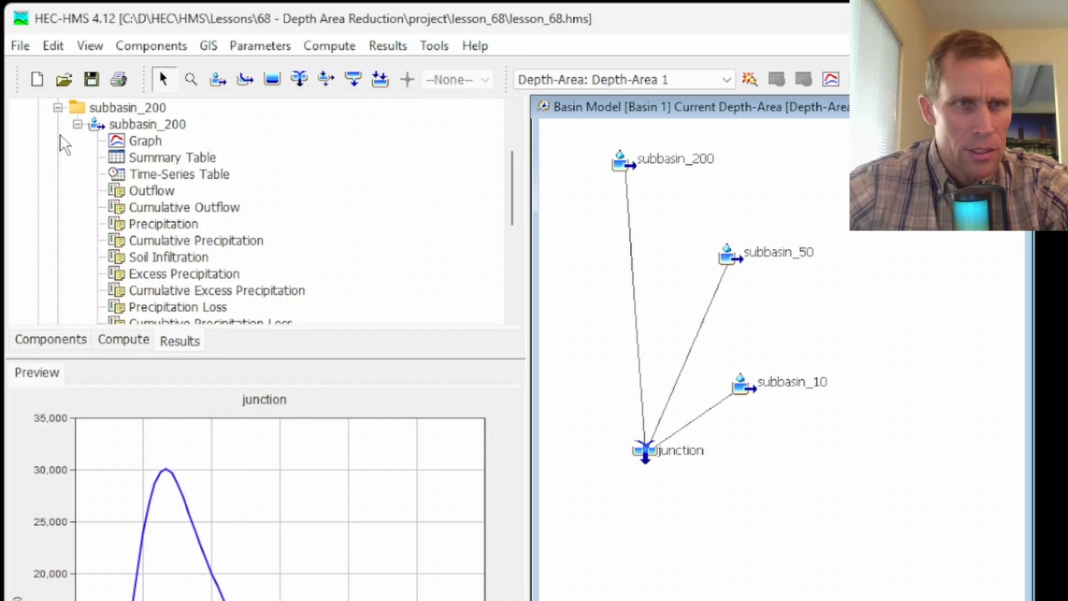
scroll(60, 167, "up", 1)
left_click(57, 141)
left_click(58, 124)
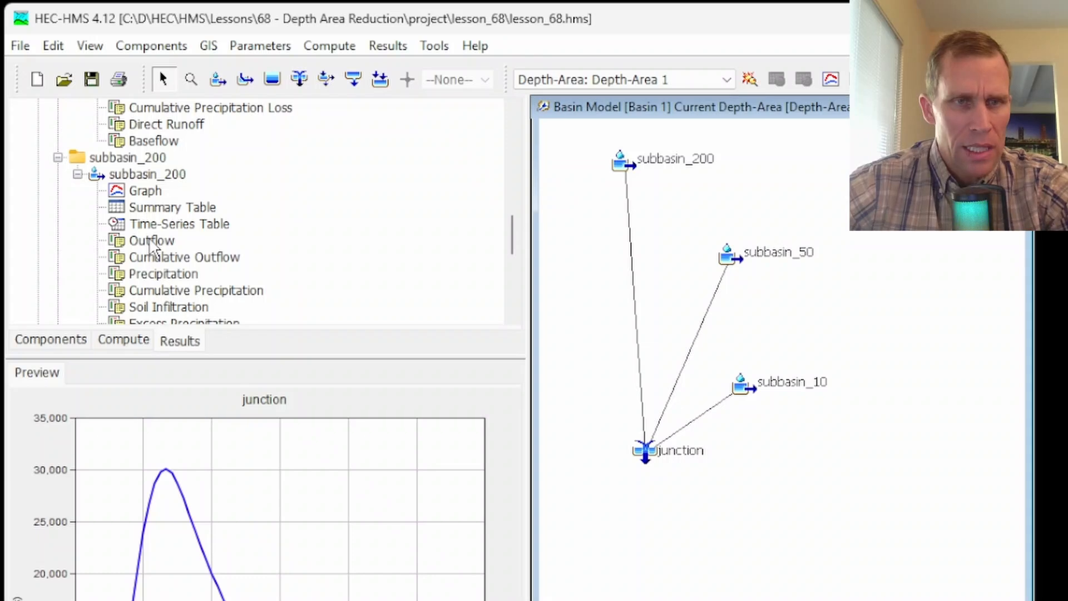
left_click(150, 241)
scroll(159, 252, "up", 6)
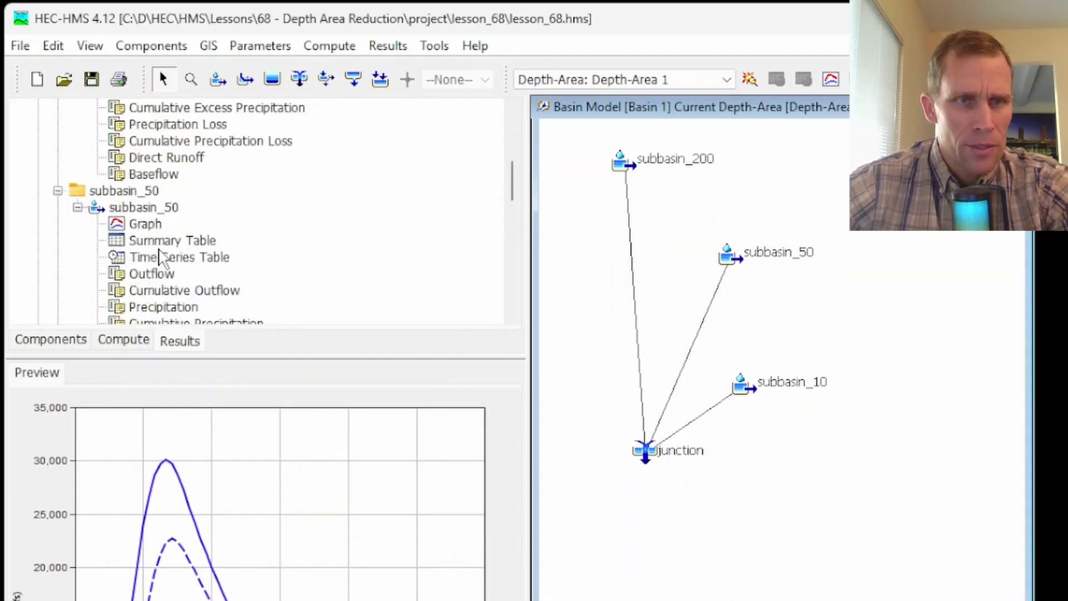
scroll(159, 251, "down", 1)
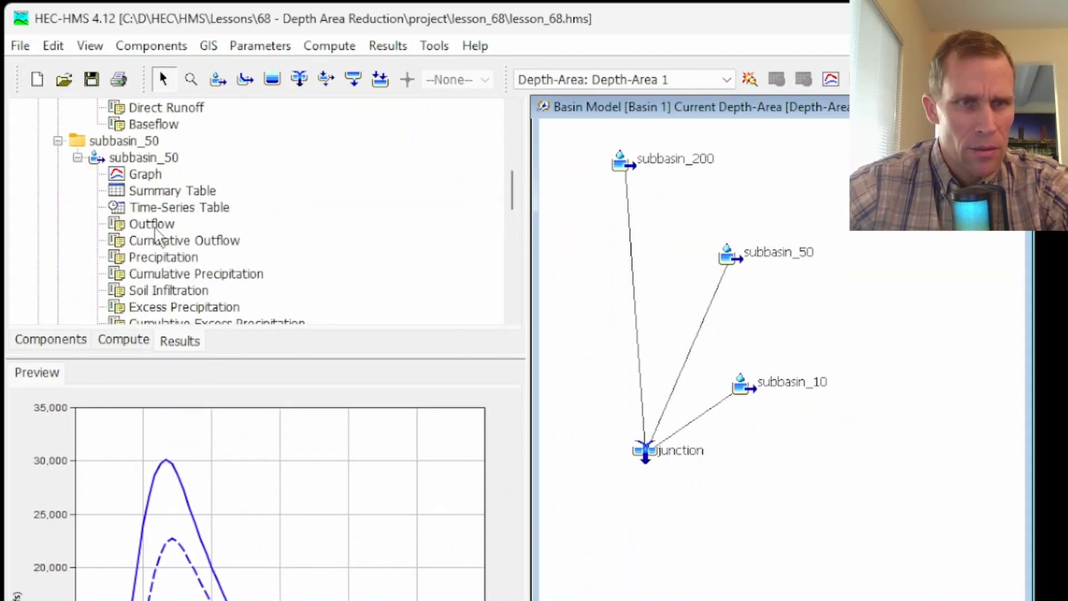
left_click(155, 227)
scroll(184, 262, "up", 7)
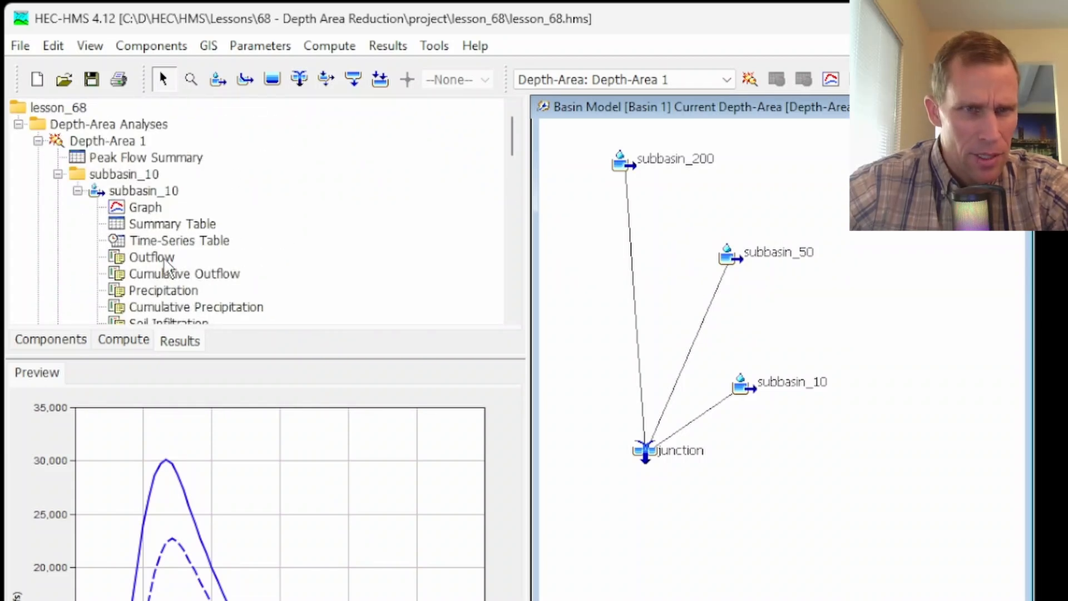
left_click(163, 260)
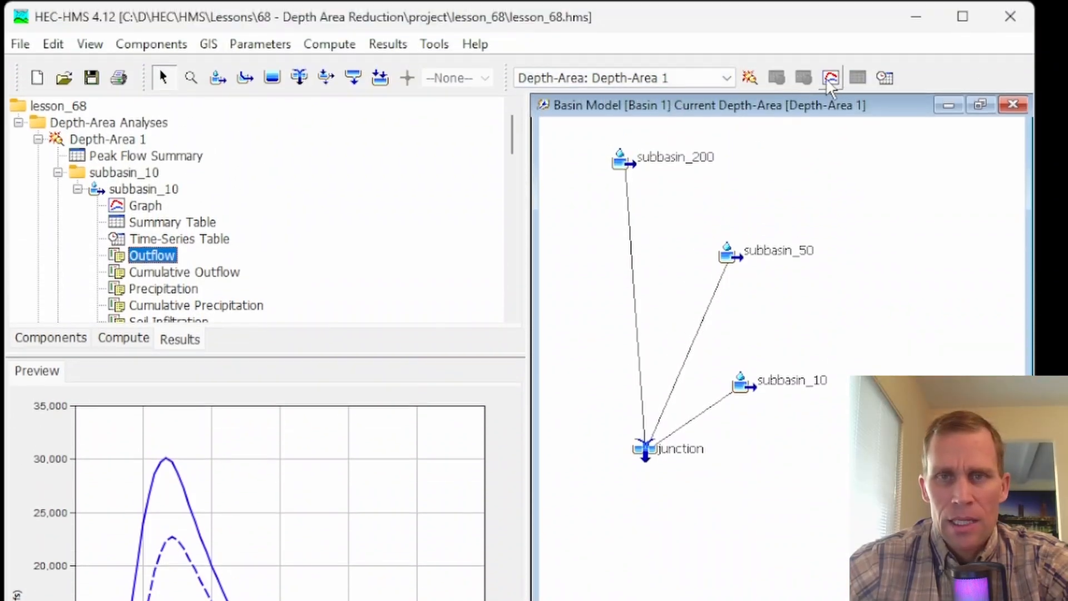
left_click(830, 79)
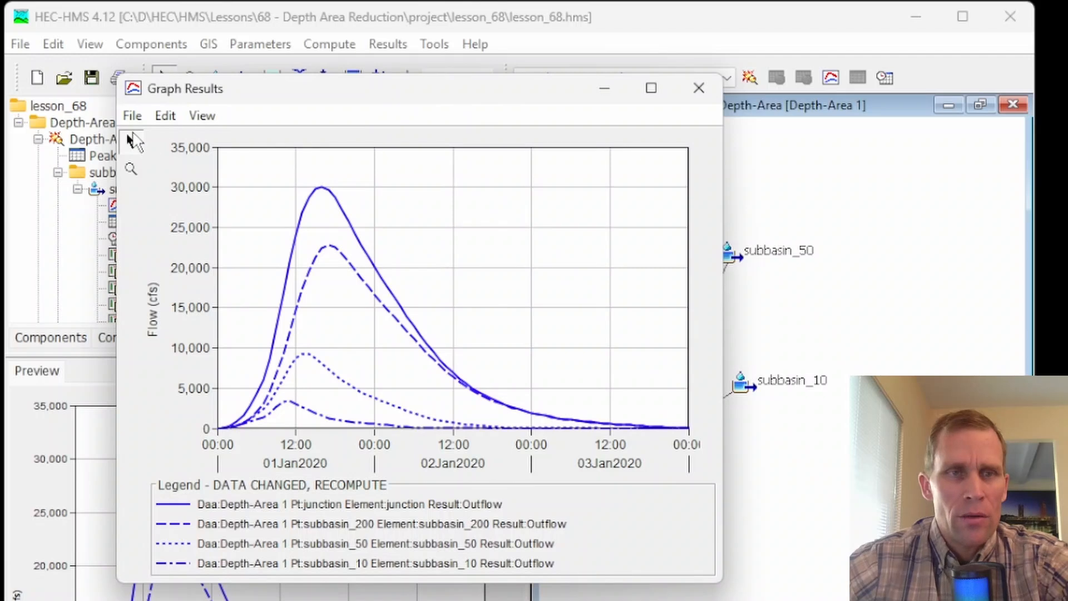
- Open the graph's plot properties and give the junction outflow curve a thicker line weight
left_click(132, 114)
mouse_move(165, 116)
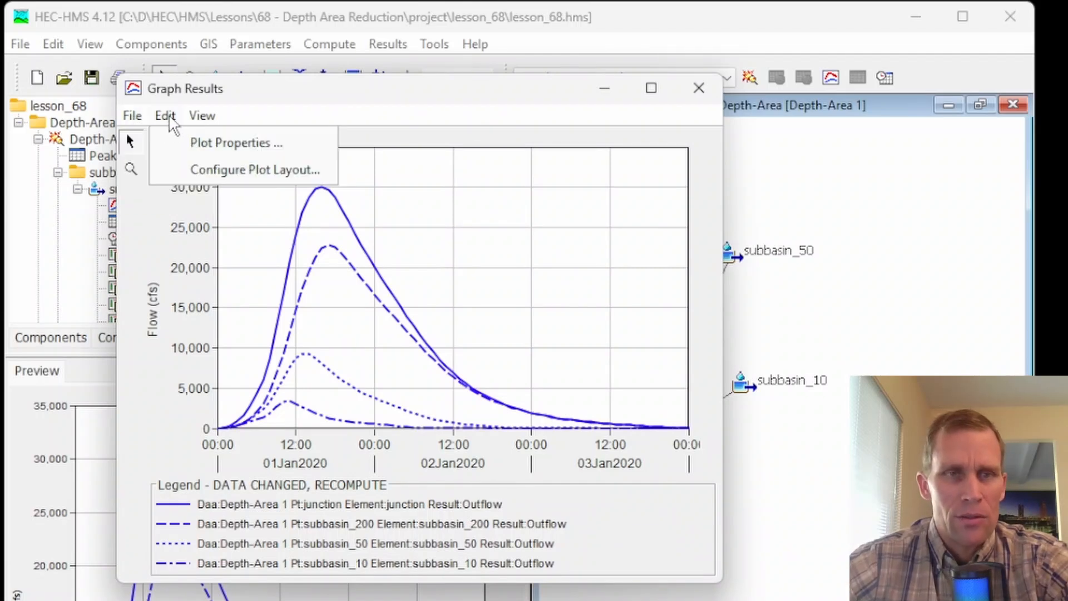
left_click(188, 143)
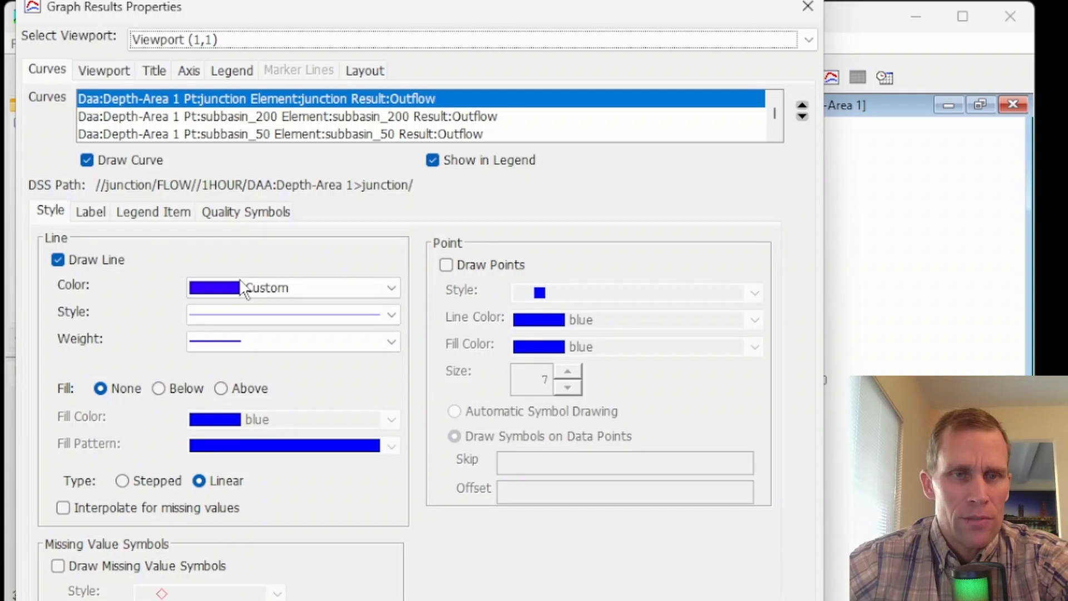
left_click(275, 342)
left_click(274, 391)
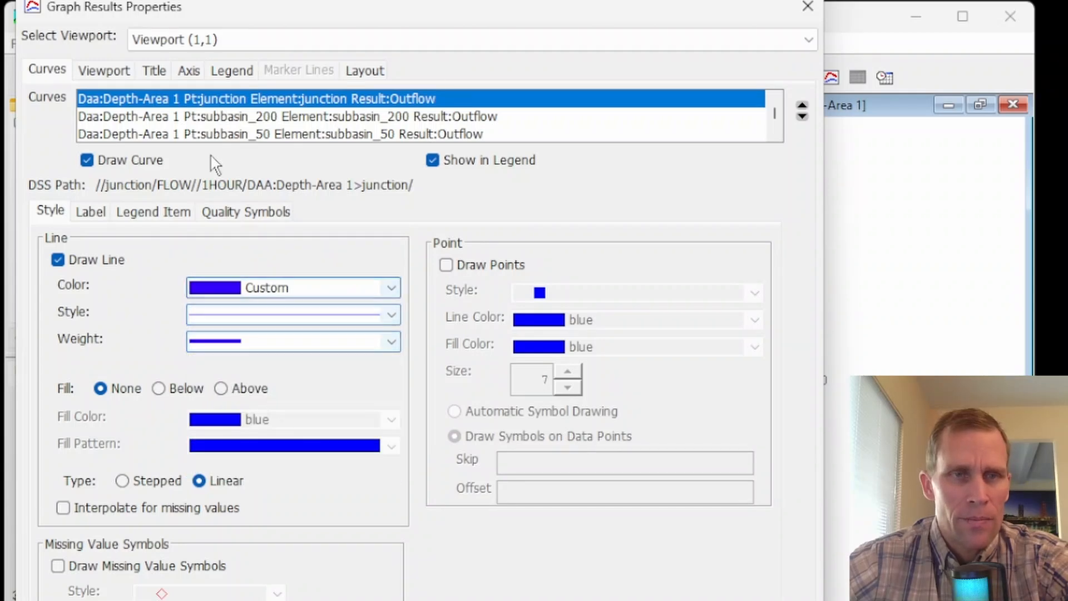
- Style the subbasin_200 outflow curve as a solid darkmagenta line with a thicker weight
left_click(218, 116)
left_click(245, 313)
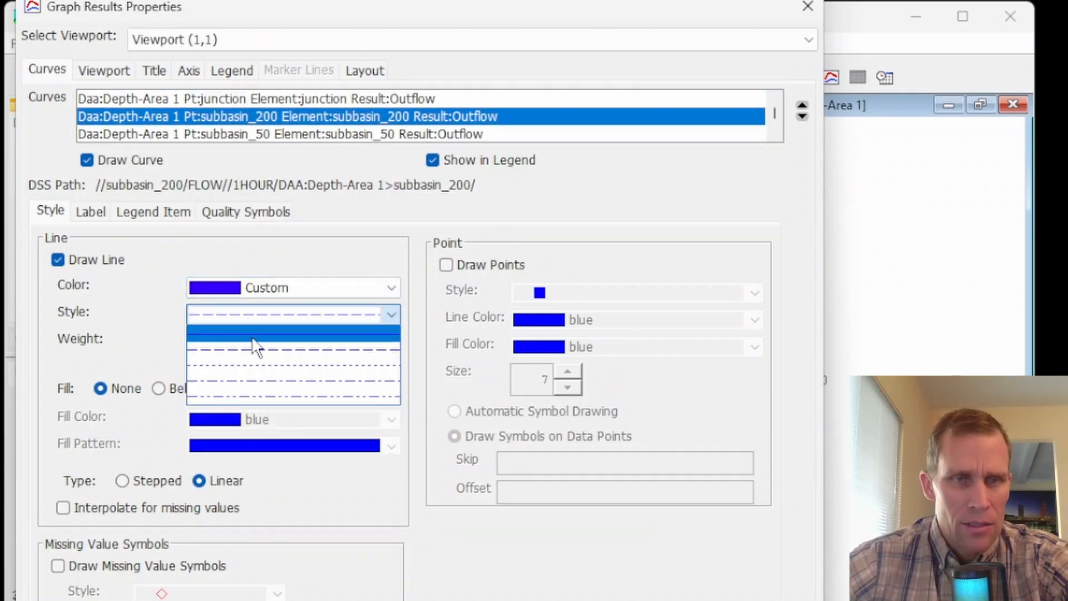
left_click(256, 349)
left_click(270, 289)
scroll(259, 378, "up", 2)
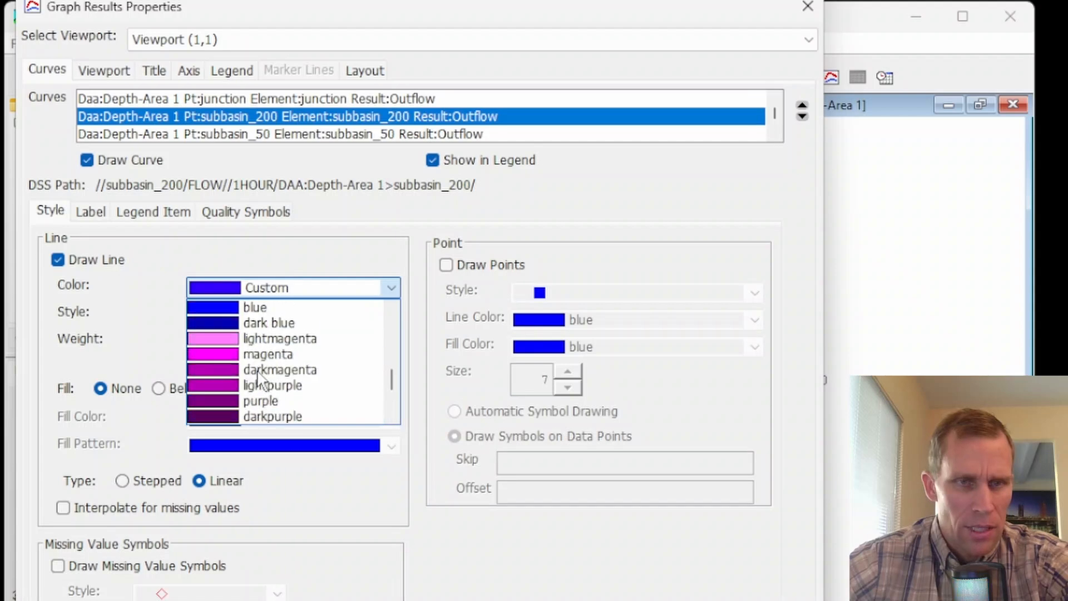
left_click(255, 368)
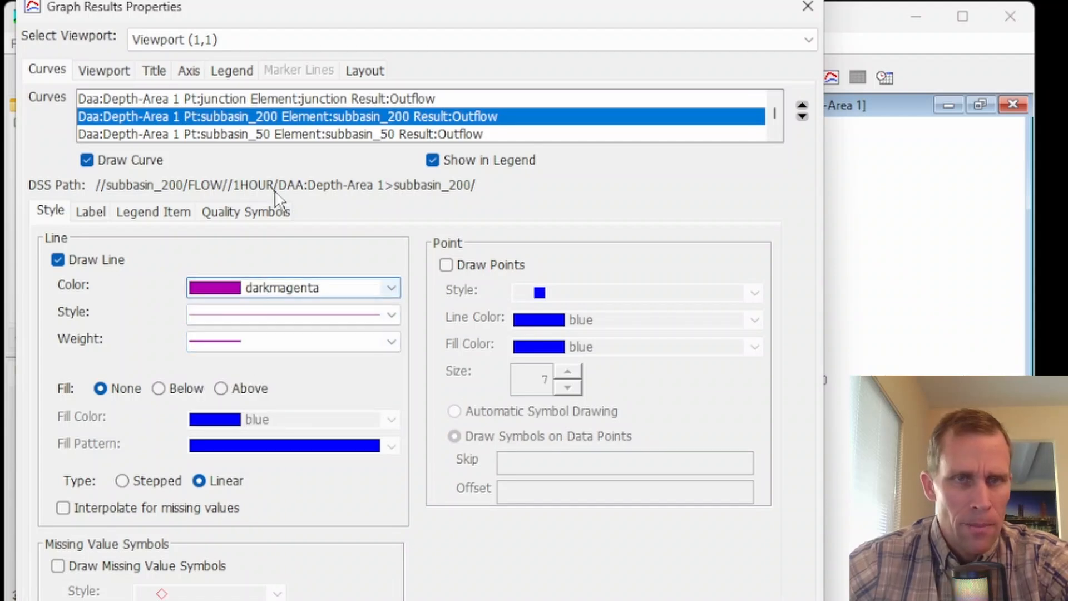
left_click(299, 343)
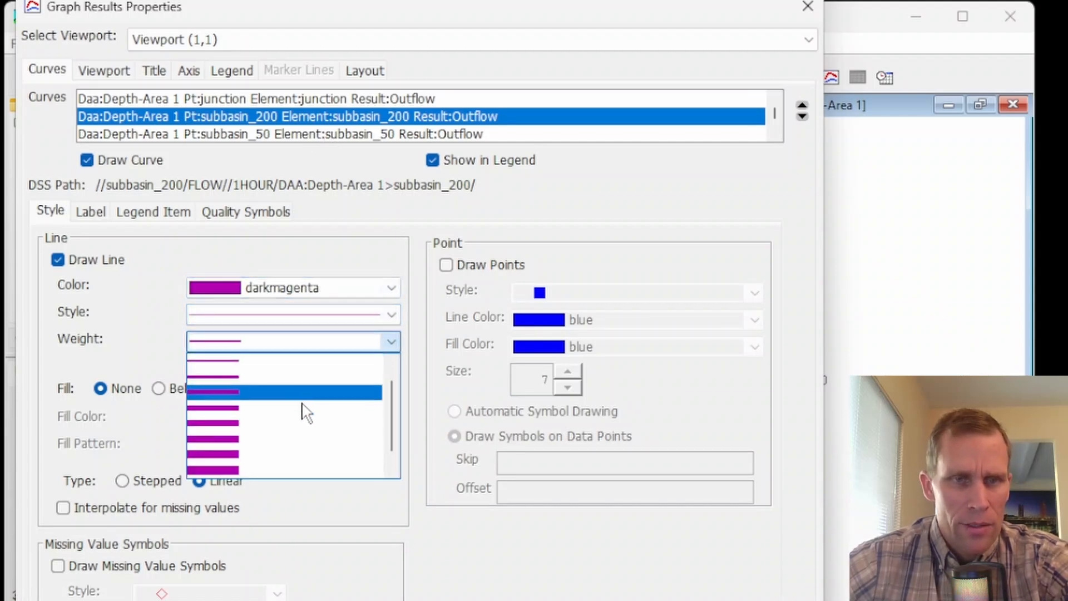
left_click(295, 402)
- Style the subbasin_50 outflow curve as a solid darkgreen line with a thicker weight
left_click(291, 135)
left_click(281, 287)
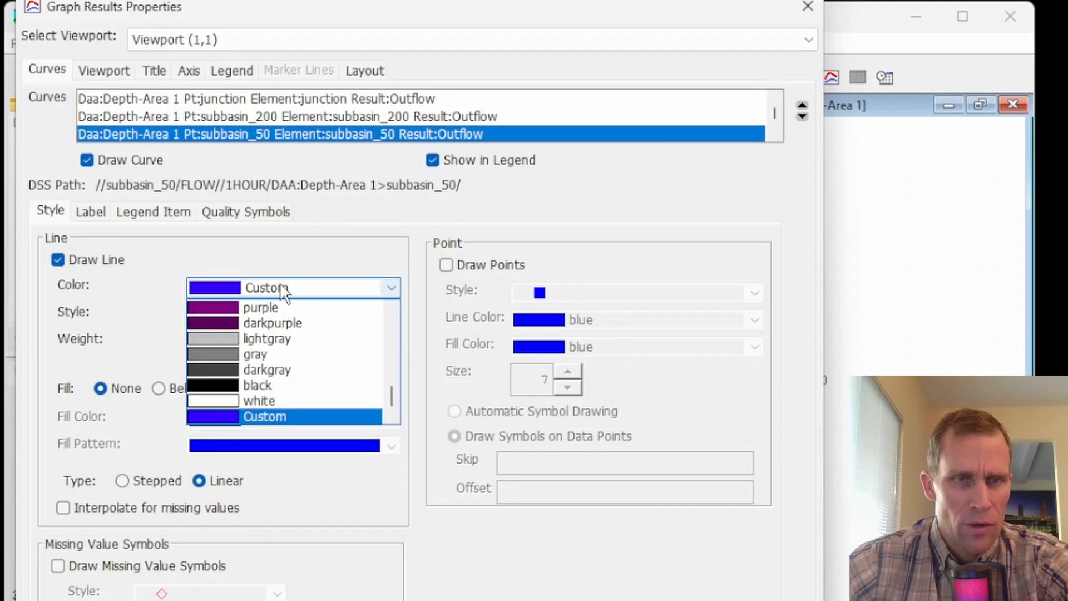
scroll(248, 404, "up", 5)
left_click(256, 416)
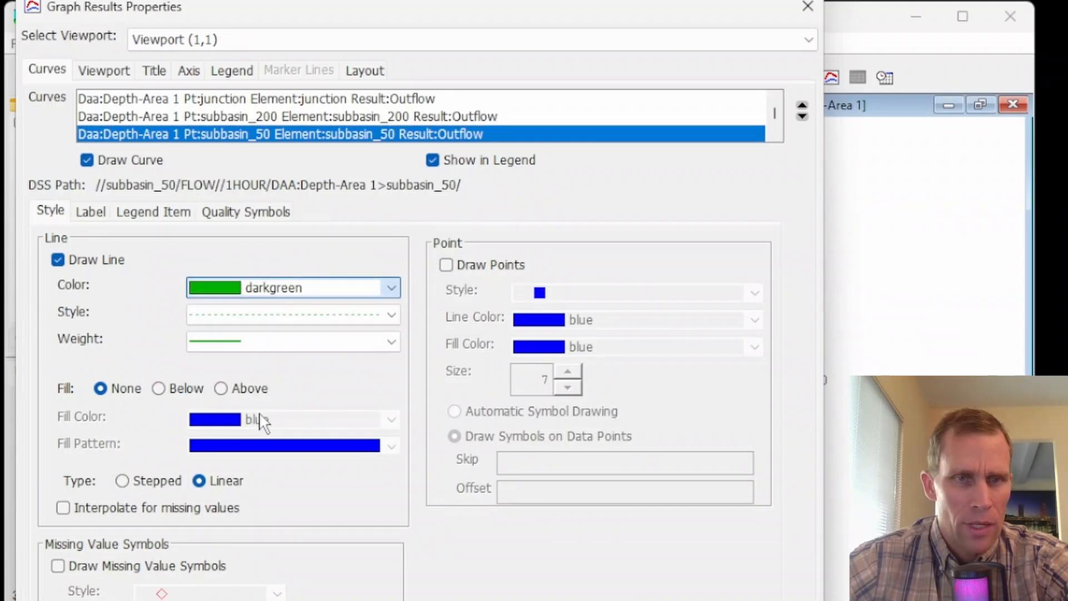
left_click(269, 322)
left_click(273, 338)
left_click(279, 346)
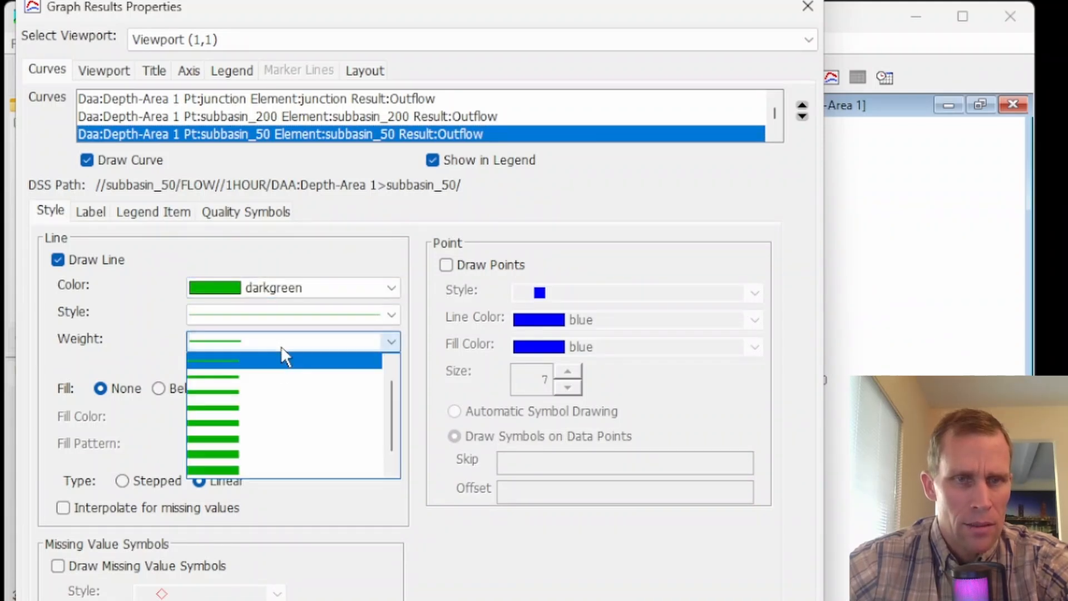
left_click(269, 404)
- Style the subbasin_10 outflow curve as a thicker solid red line, then accept the plot properties and move the graph off the basin map
scroll(328, 131, "down", 1)
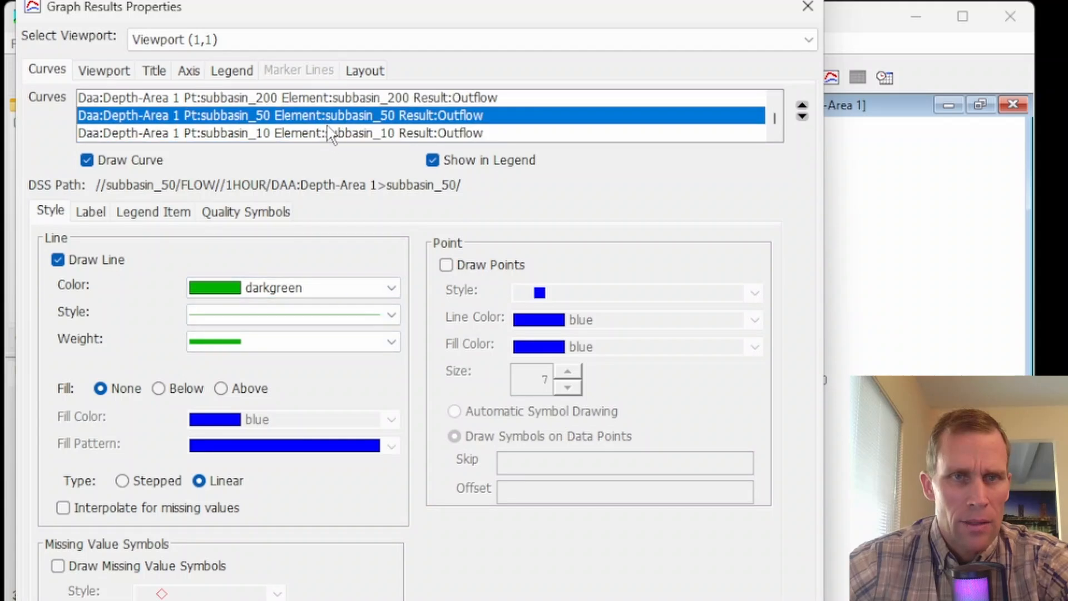
left_click(330, 133)
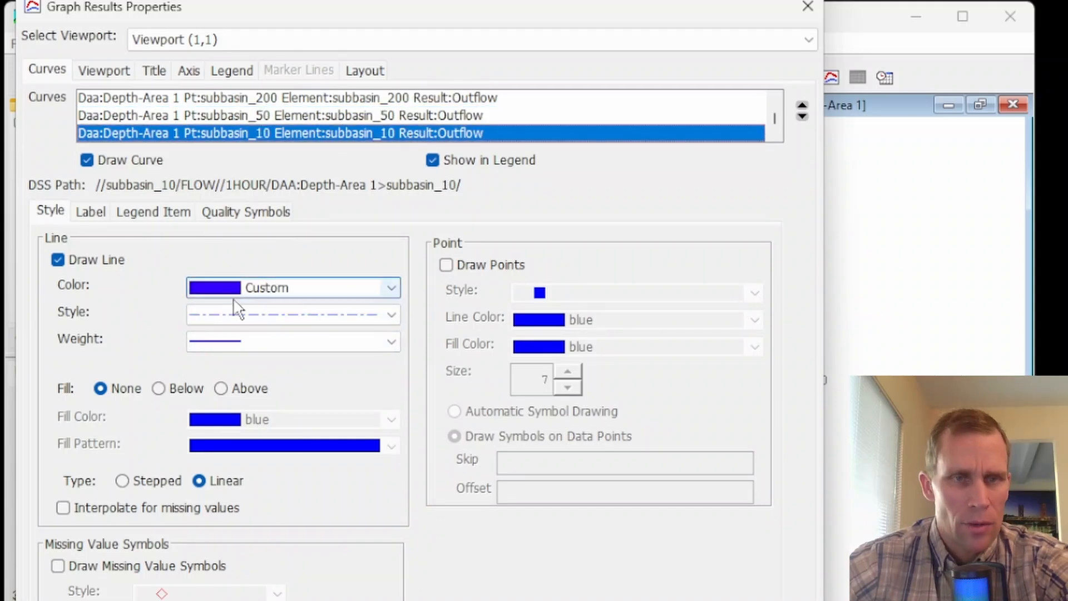
left_click(265, 288)
left_click(251, 324)
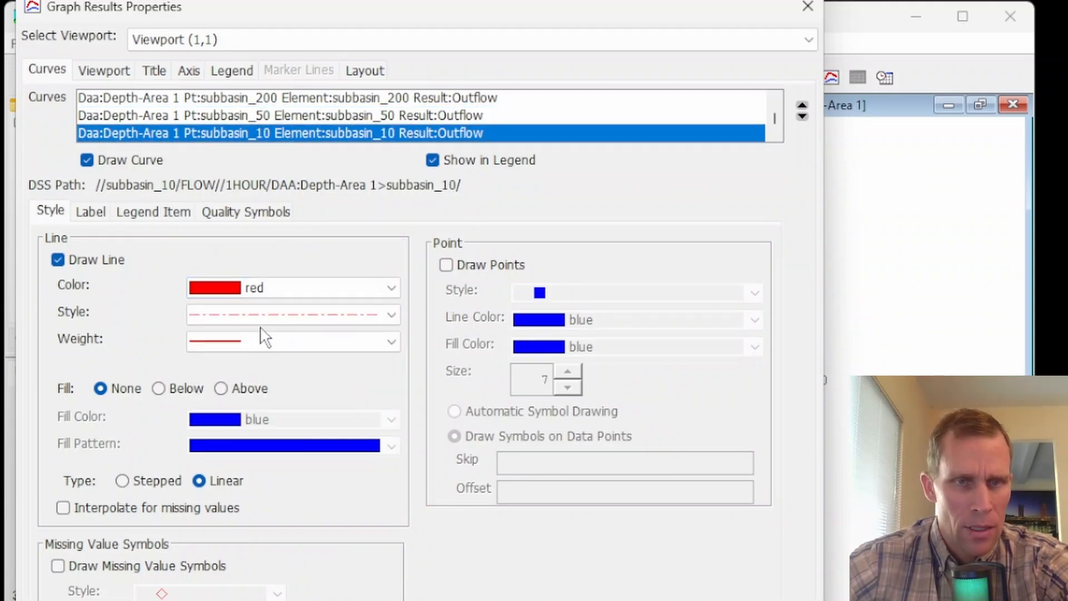
left_click(261, 314)
left_click(261, 335)
left_click(261, 339)
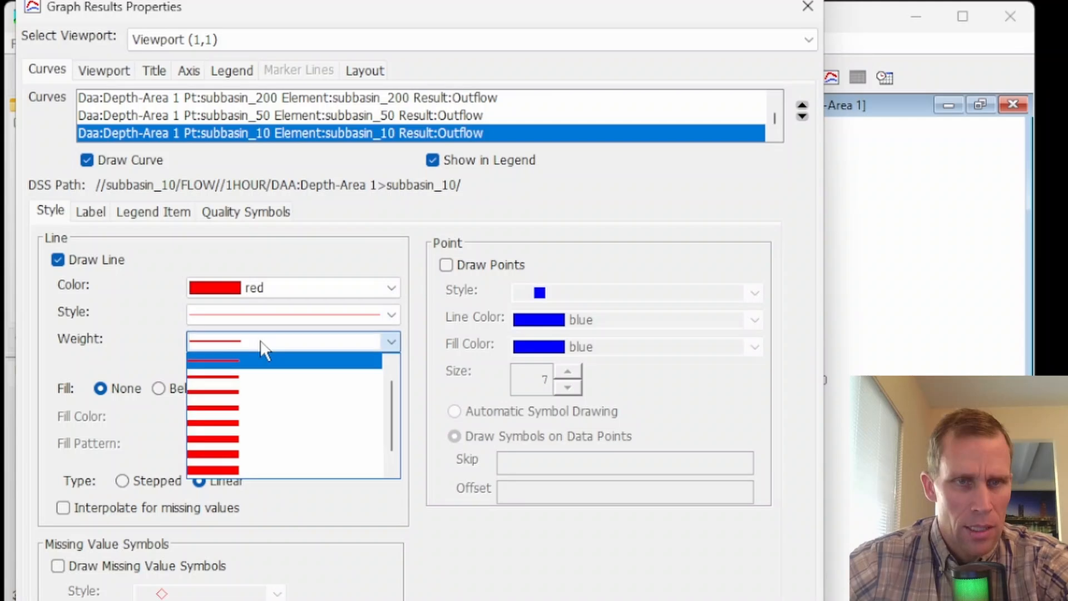
left_click(260, 389)
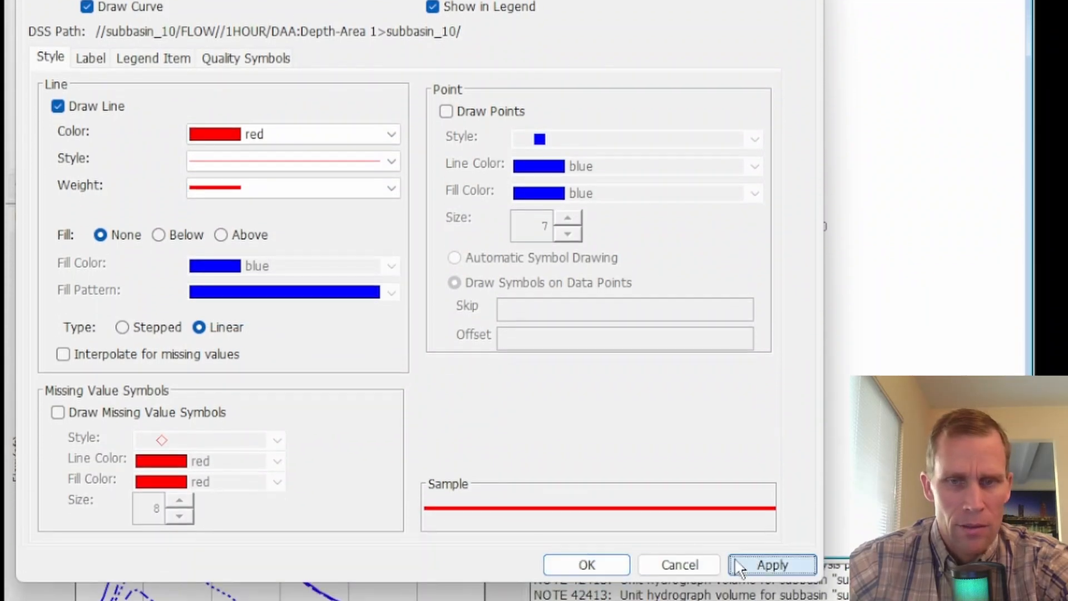
left_click(596, 562)
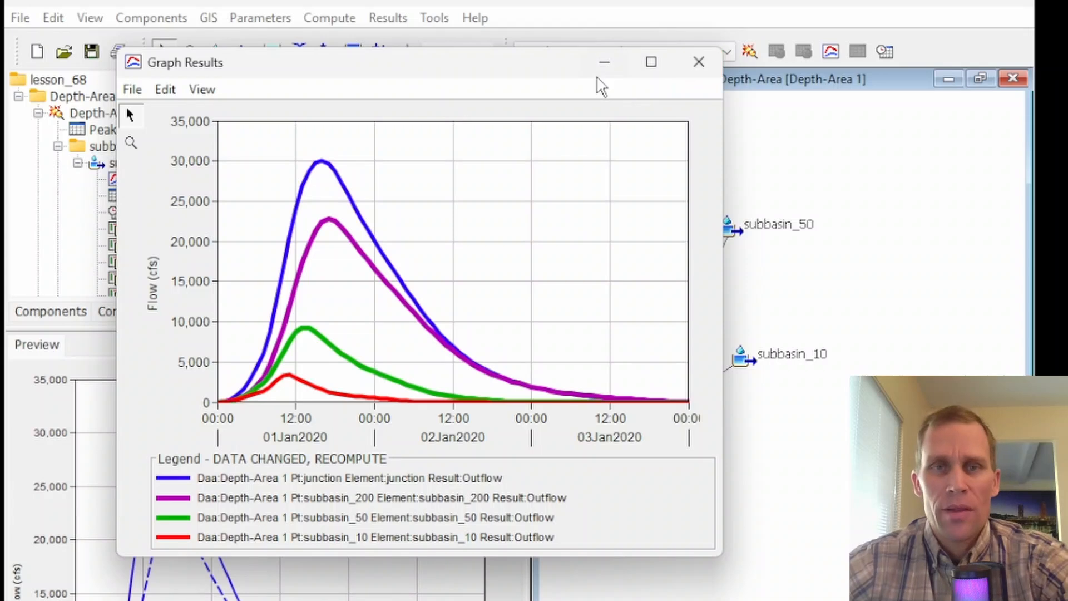
left_click_drag(567, 74, 472, 181)
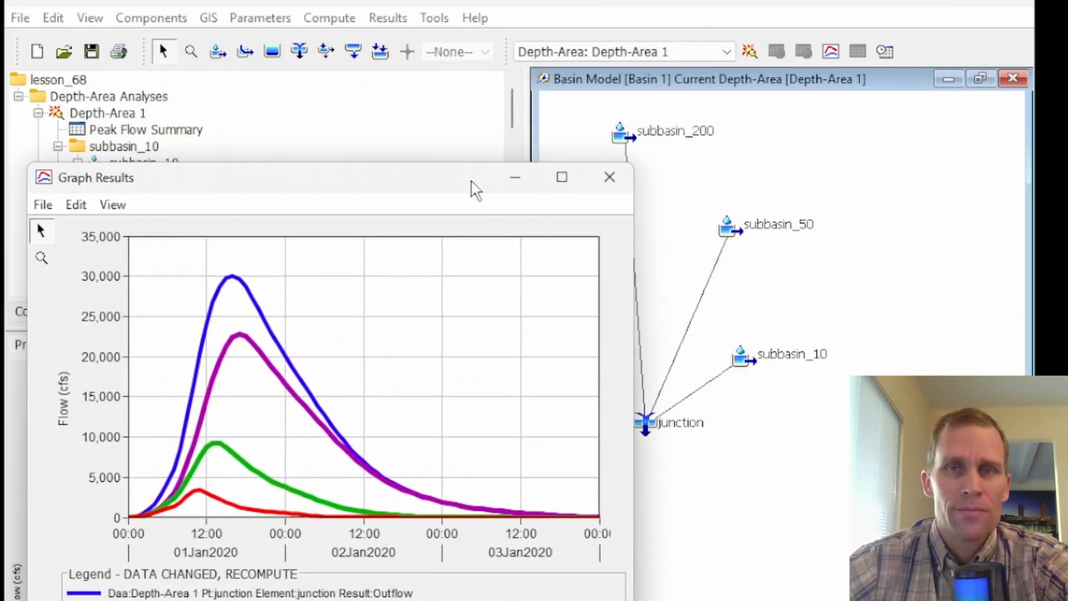